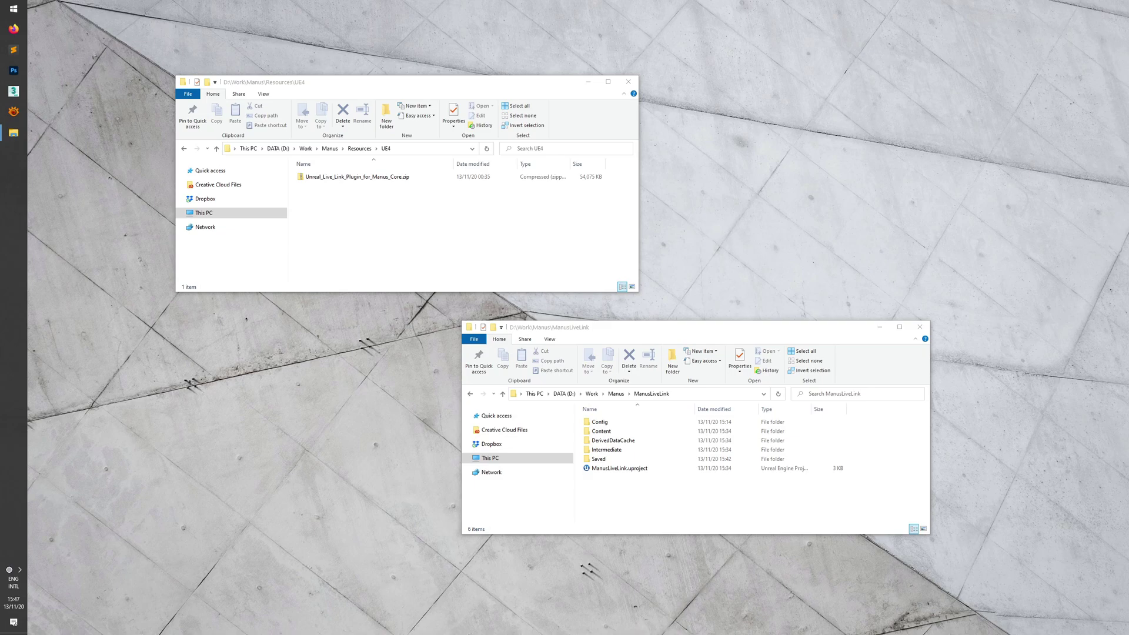
Step: Extract Unreal_Live_Link_Plugin_for_Manus_Core.zip with 7-Zip into a same-named folder
left_click(407, 220)
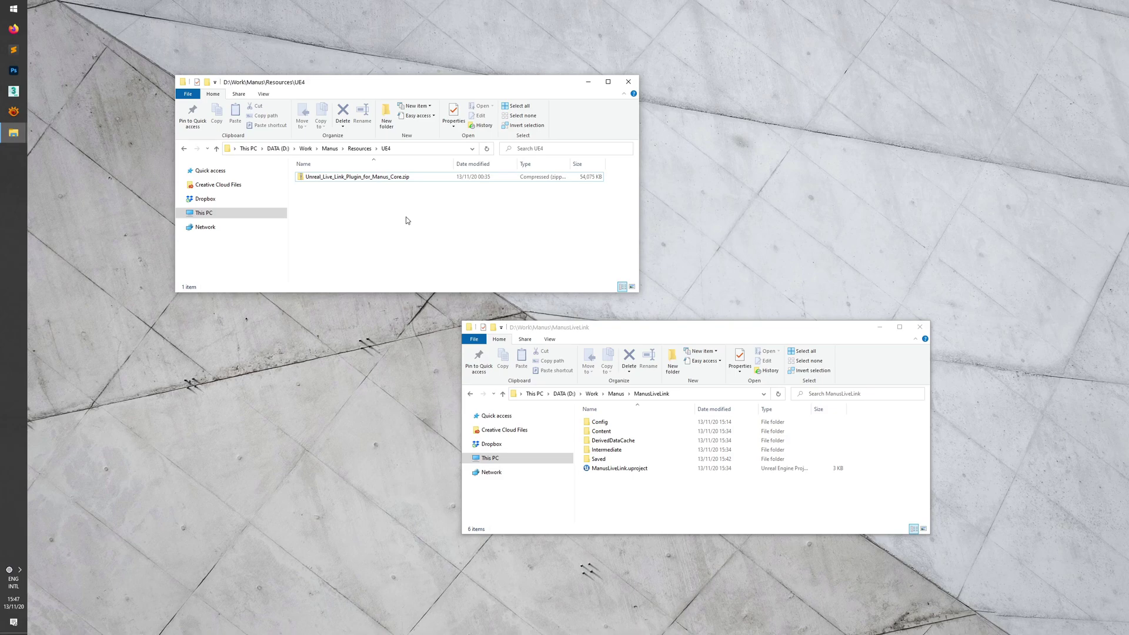
right_click(419, 180)
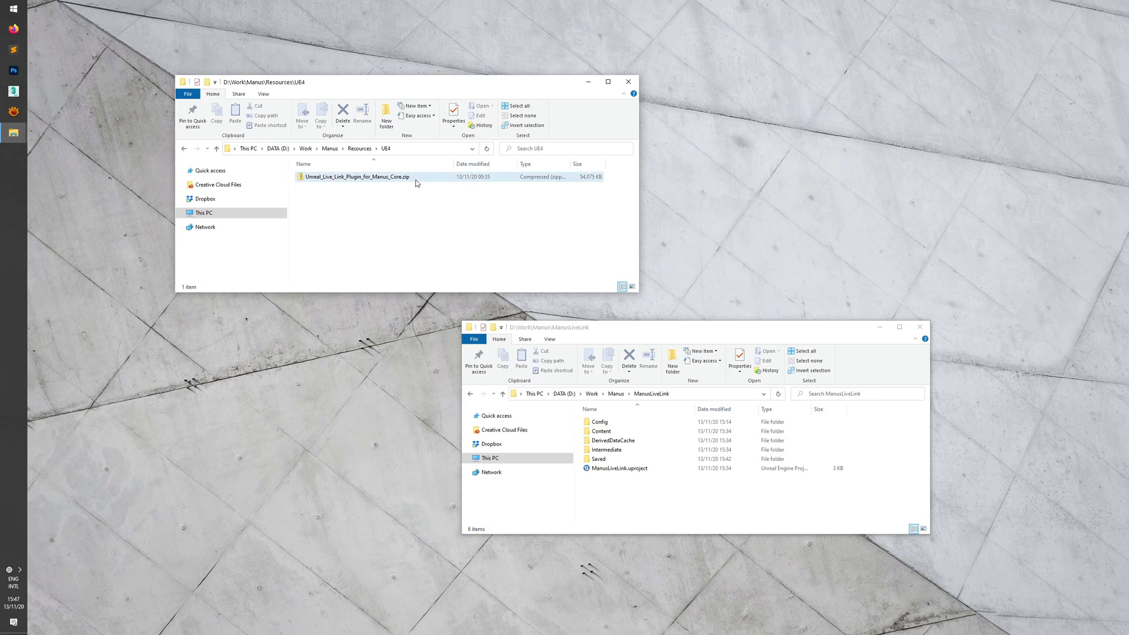
mouse_move(458, 216)
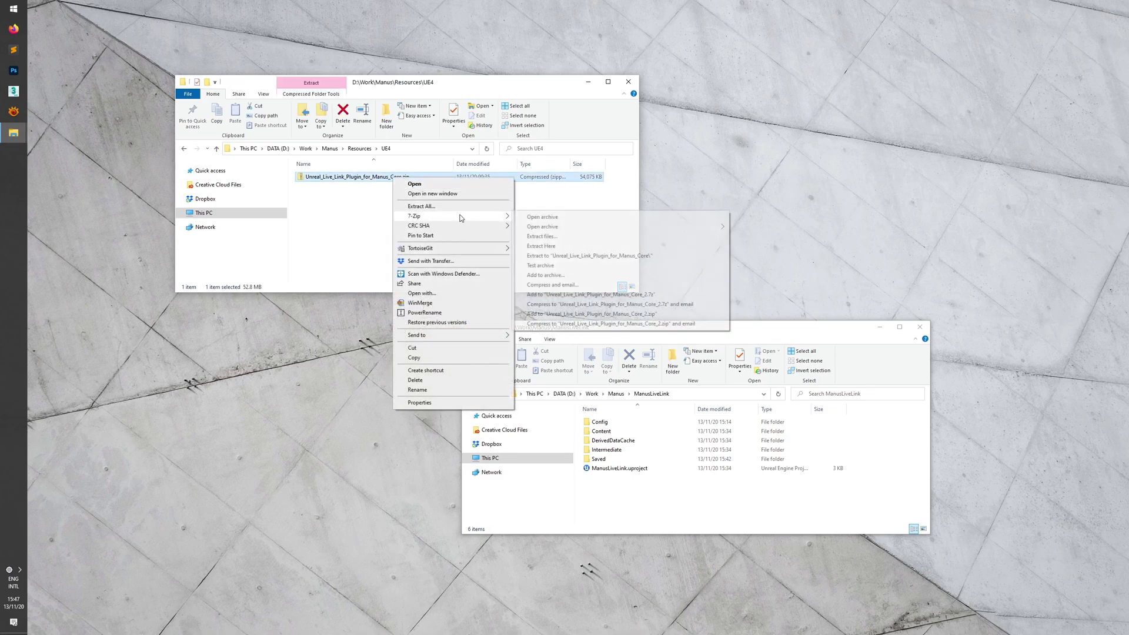
left_click(606, 259)
Step: Open the extracted plugin folder and create a Plugins folder in the ManusLiveLink project
double_click(393, 179)
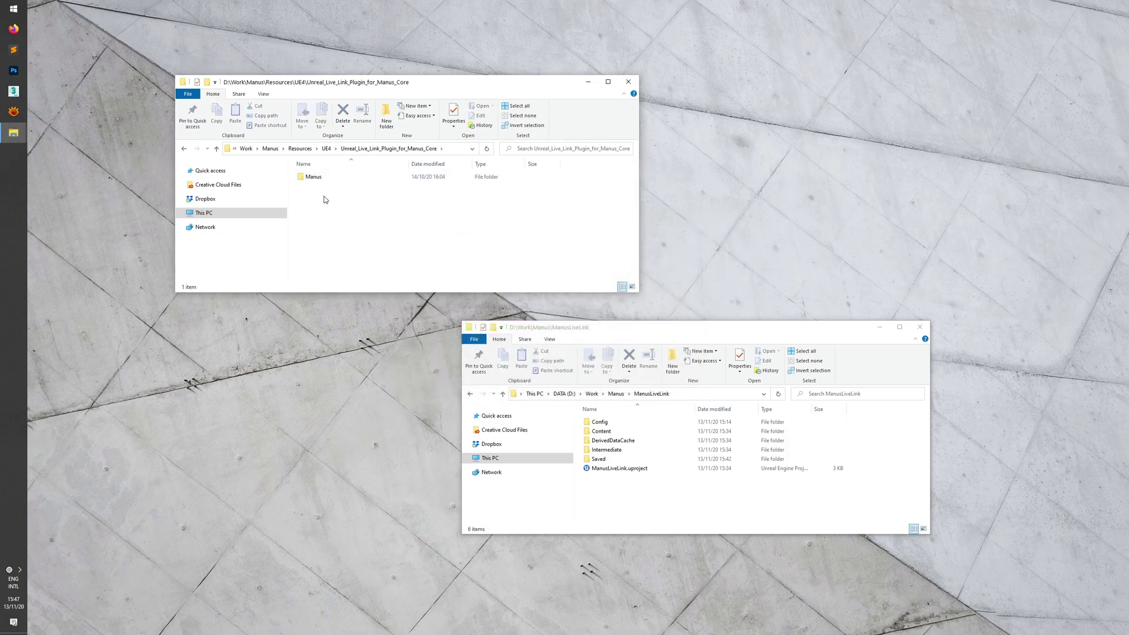
left_click(658, 329)
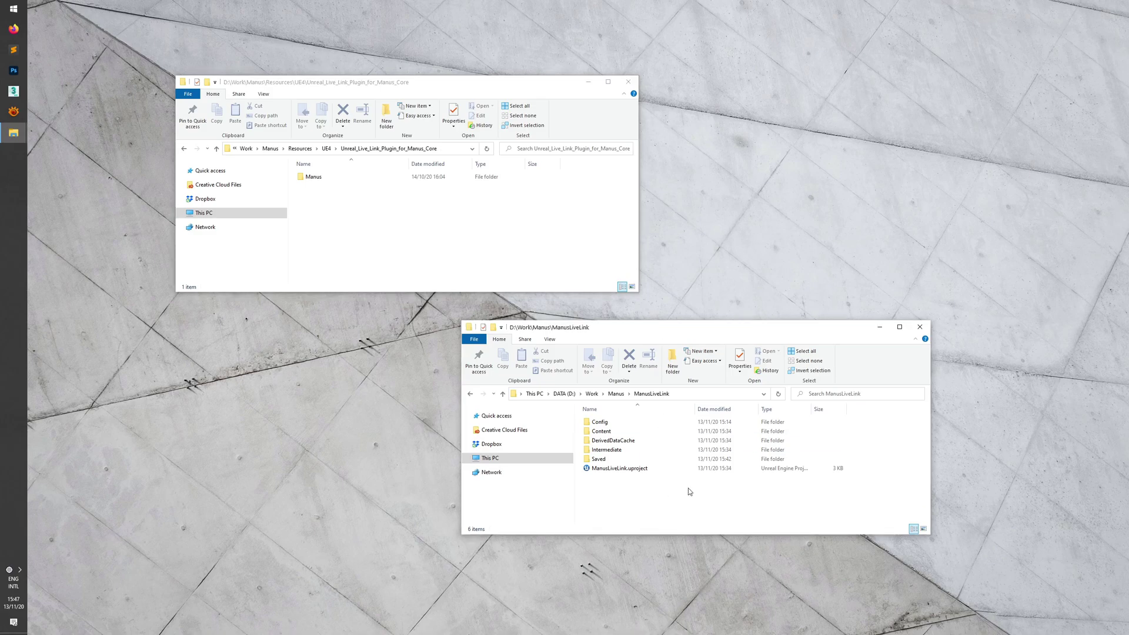
right_click(635, 489)
mouse_move(693, 469)
left_click(766, 470)
type("Plugins")
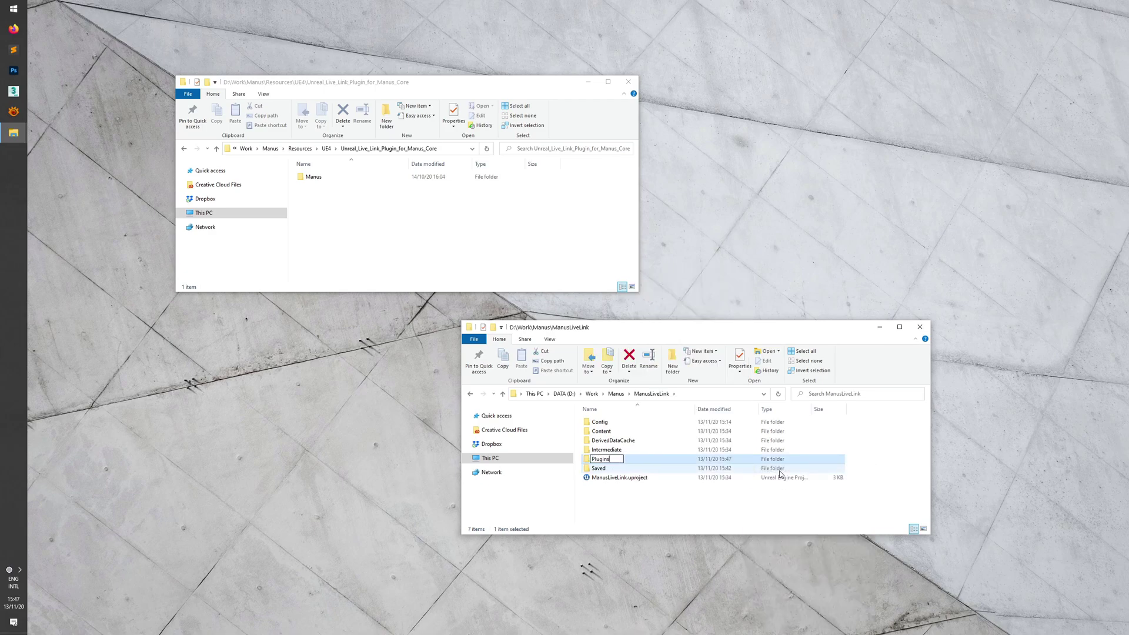
key("Return")
key("Return")
Step: Copy the Manus plugin folder into Plugins and launch ManusLiveLink.uproject
left_click(316, 178)
key("ctrl+c")
left_click(712, 466)
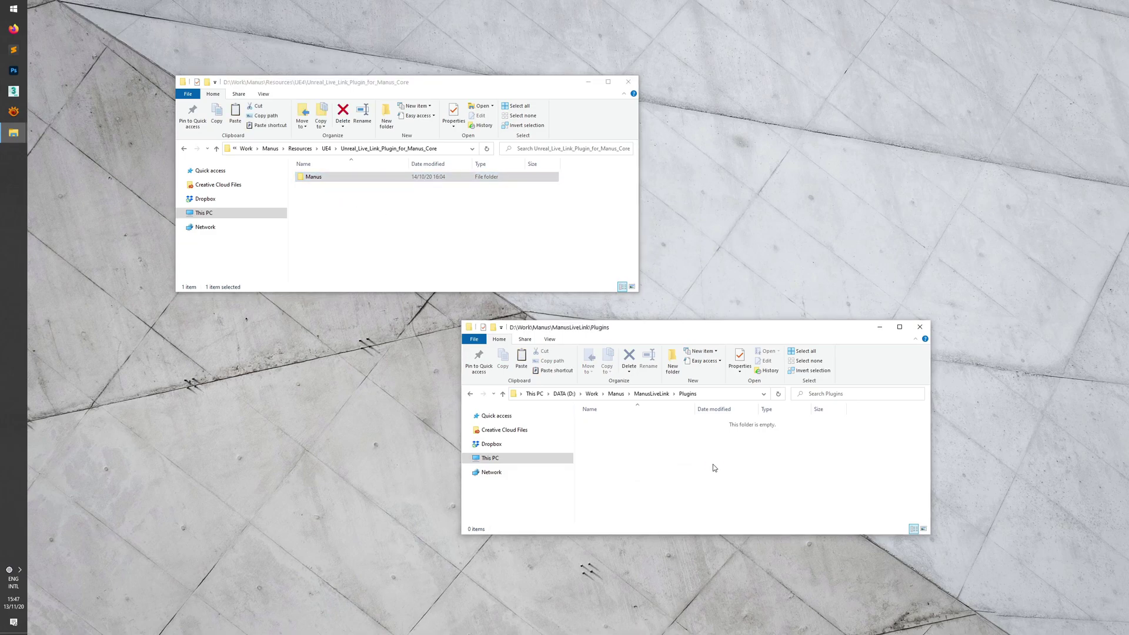
key("ctrl+v")
left_click(652, 393)
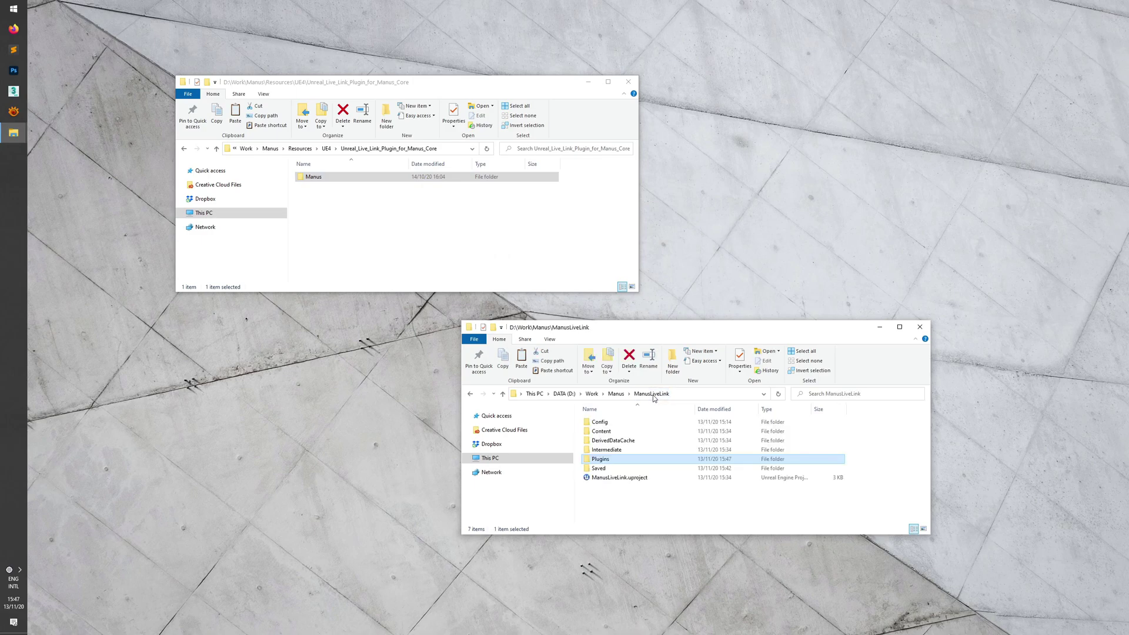
double_click(603, 479)
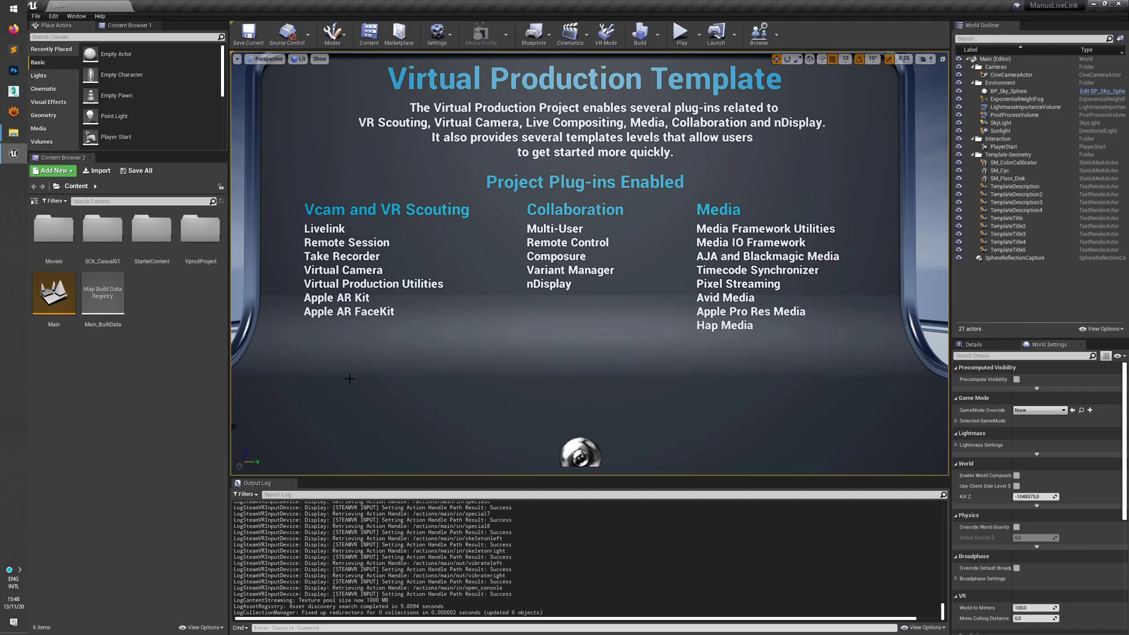
left_click(449, 41)
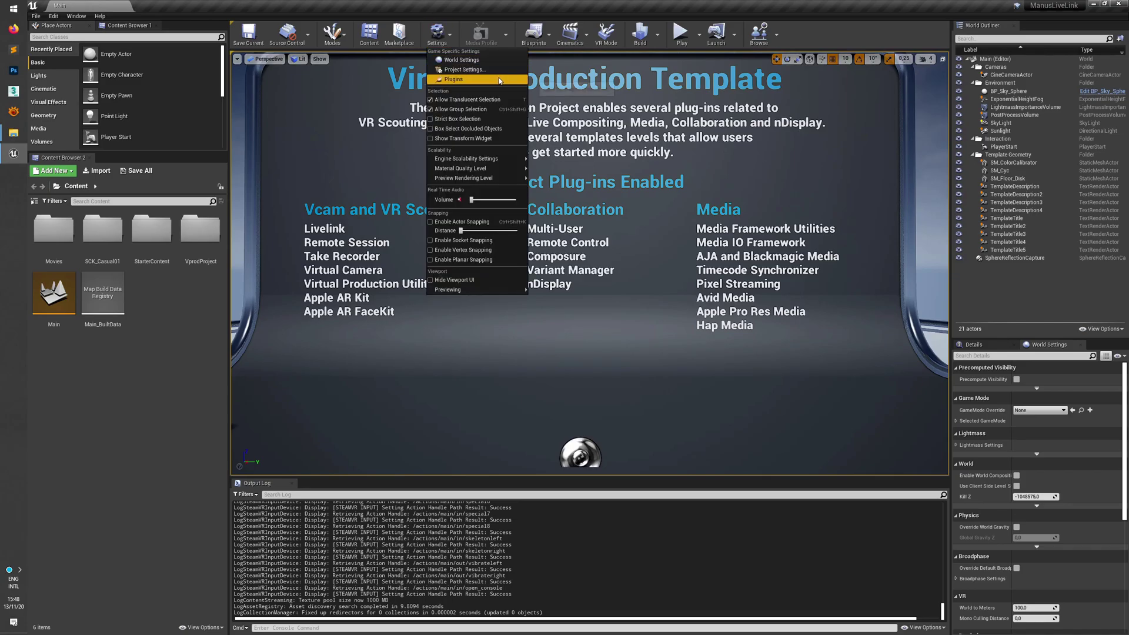
left_click(453, 79)
scroll(388, 145, "down", 10)
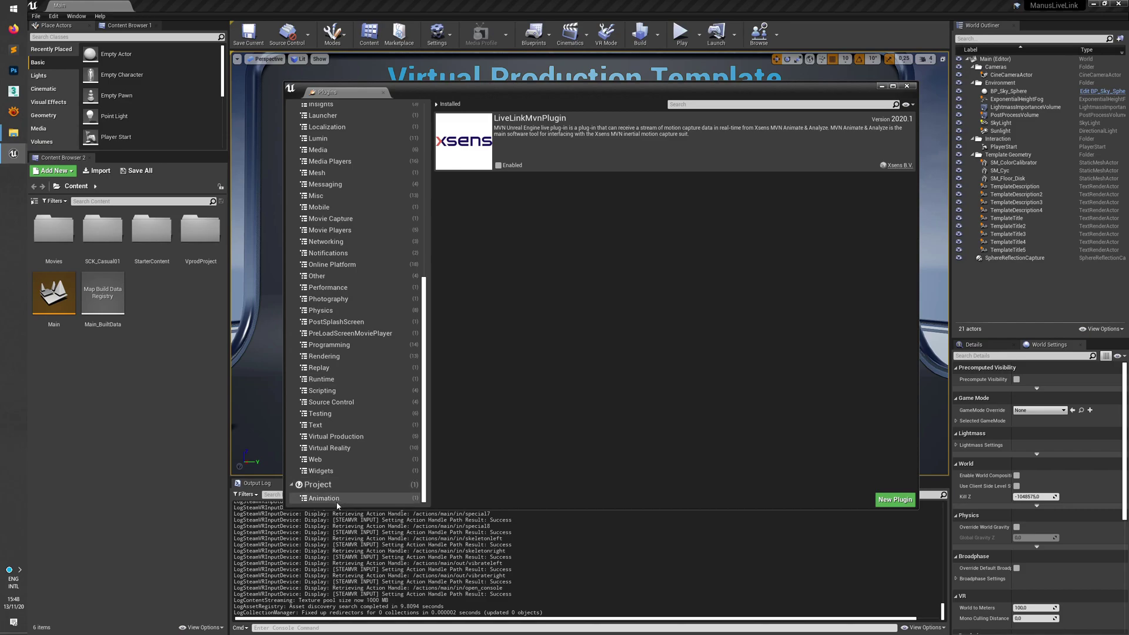
left_click(321, 499)
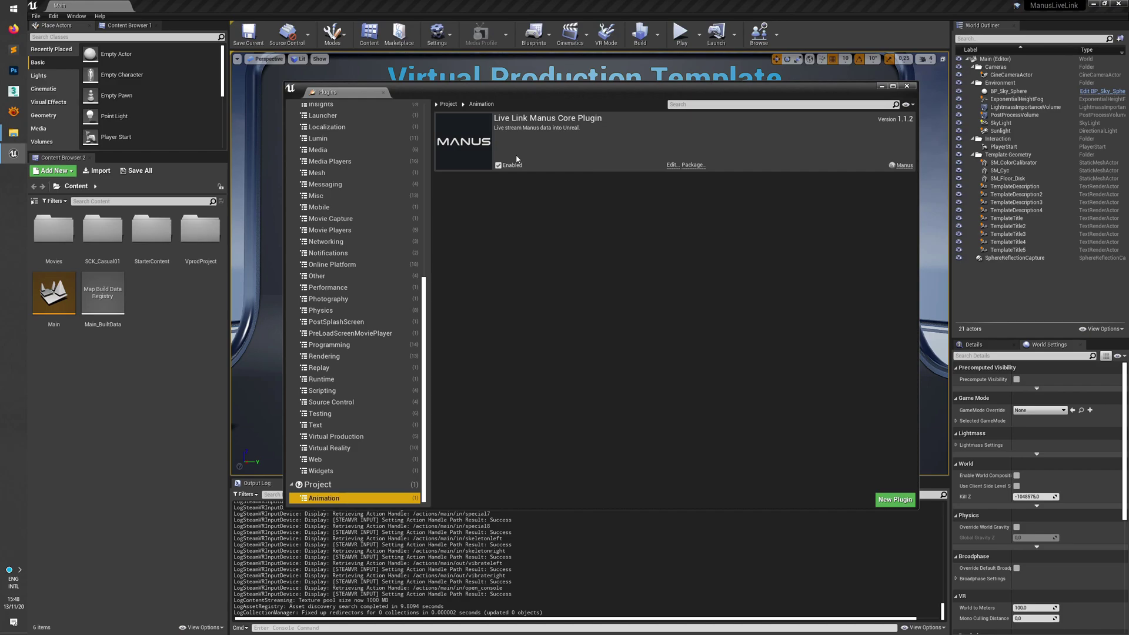
left_click(906, 86)
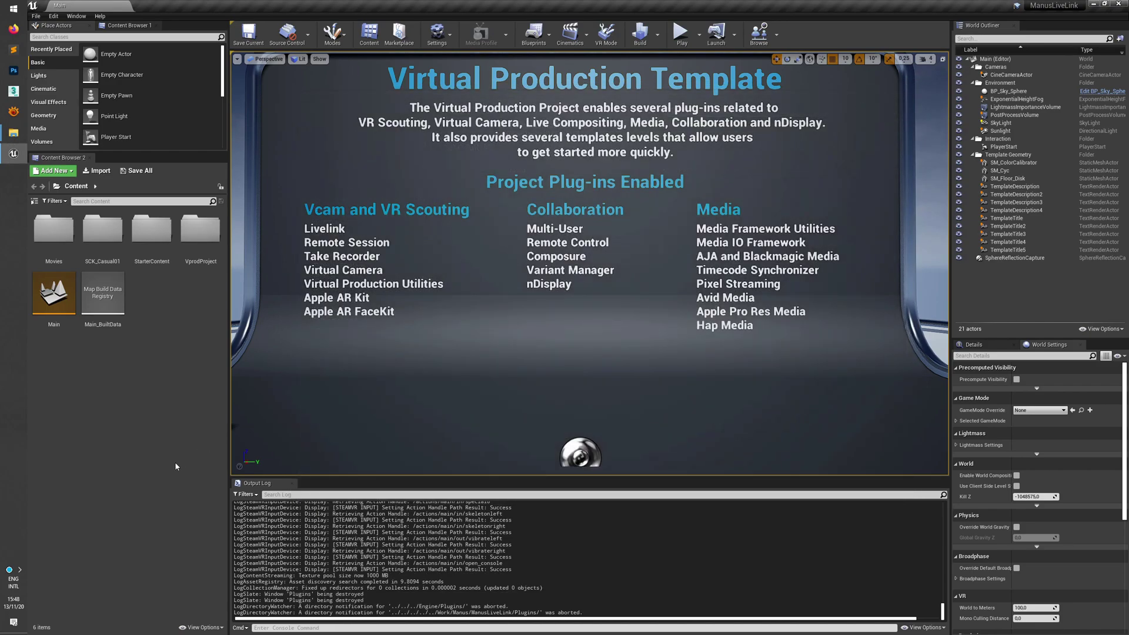
Step: Enable Show Plugin Content in the Content Browser view options
left_click(221, 628)
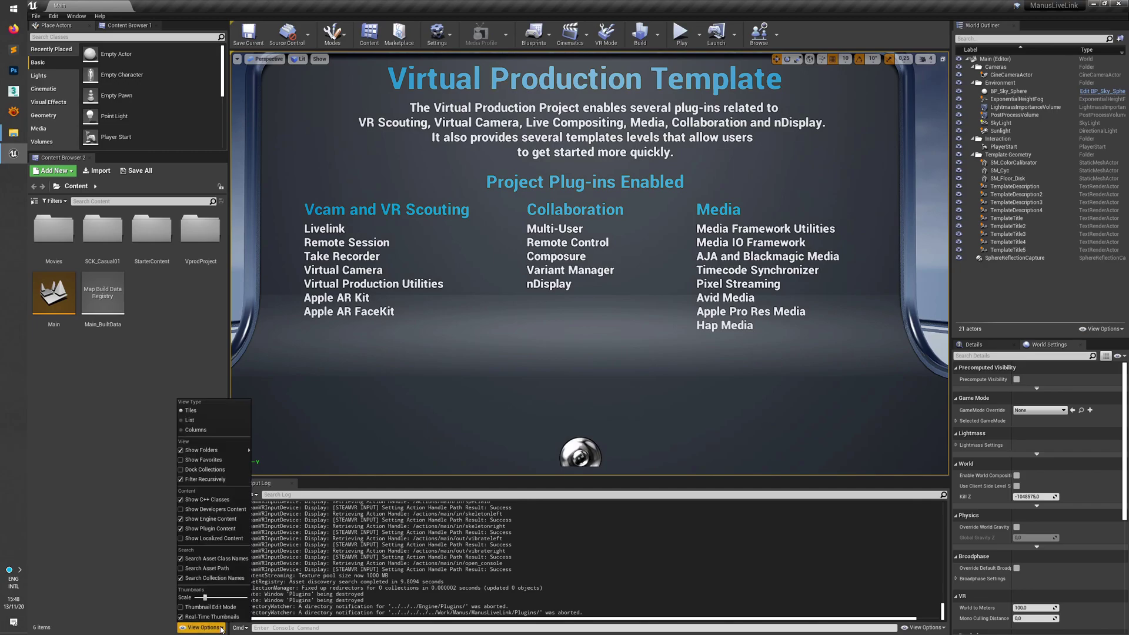
left_click(221, 529)
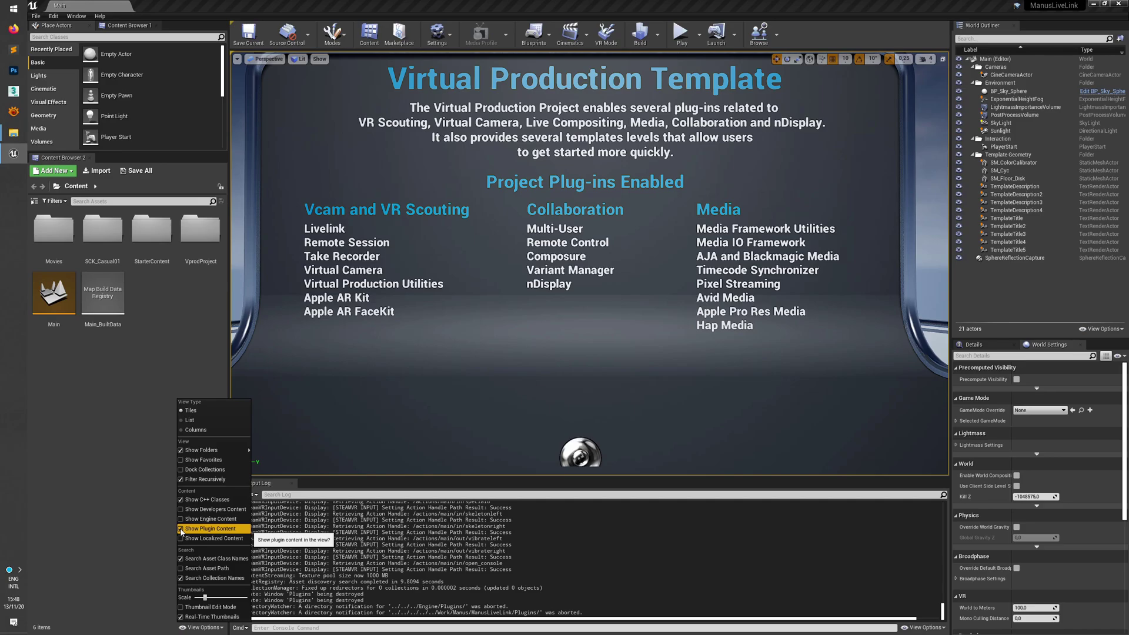
left_click(104, 446)
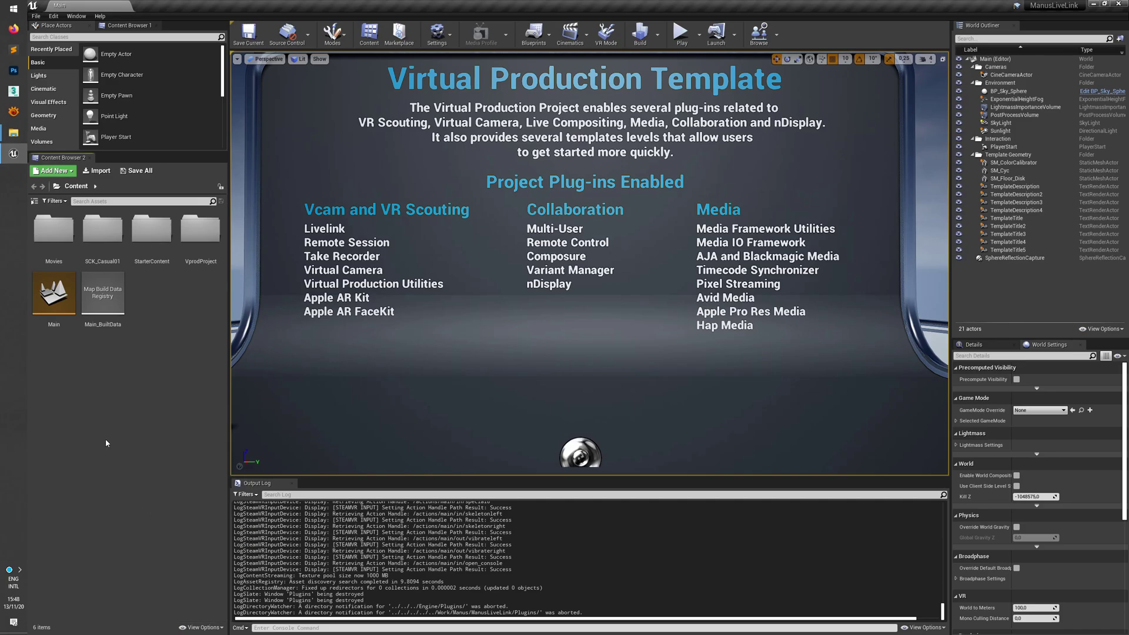
Step: Browse to the Manus Content folder, then close the Unreal editor
left_click(56, 187)
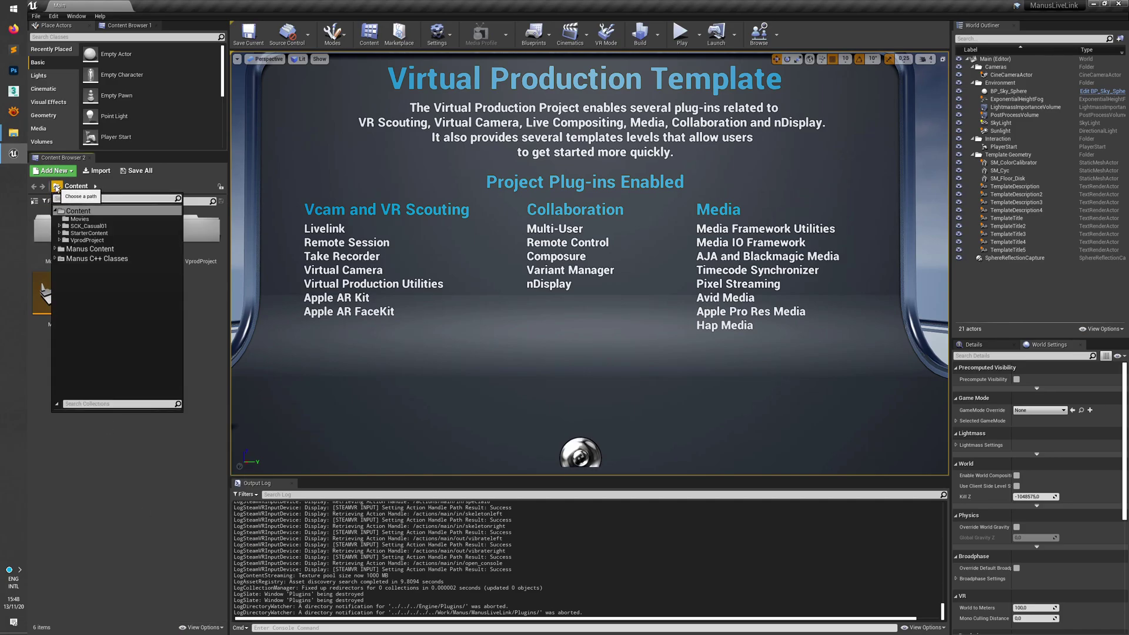
left_click(111, 249)
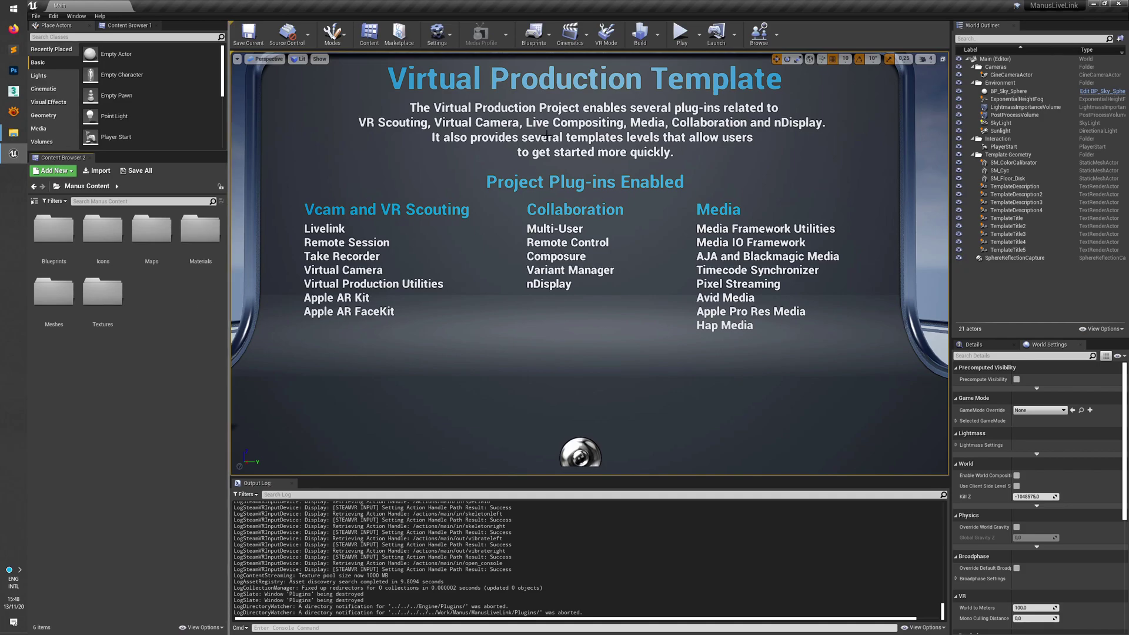
left_click(1119, 4)
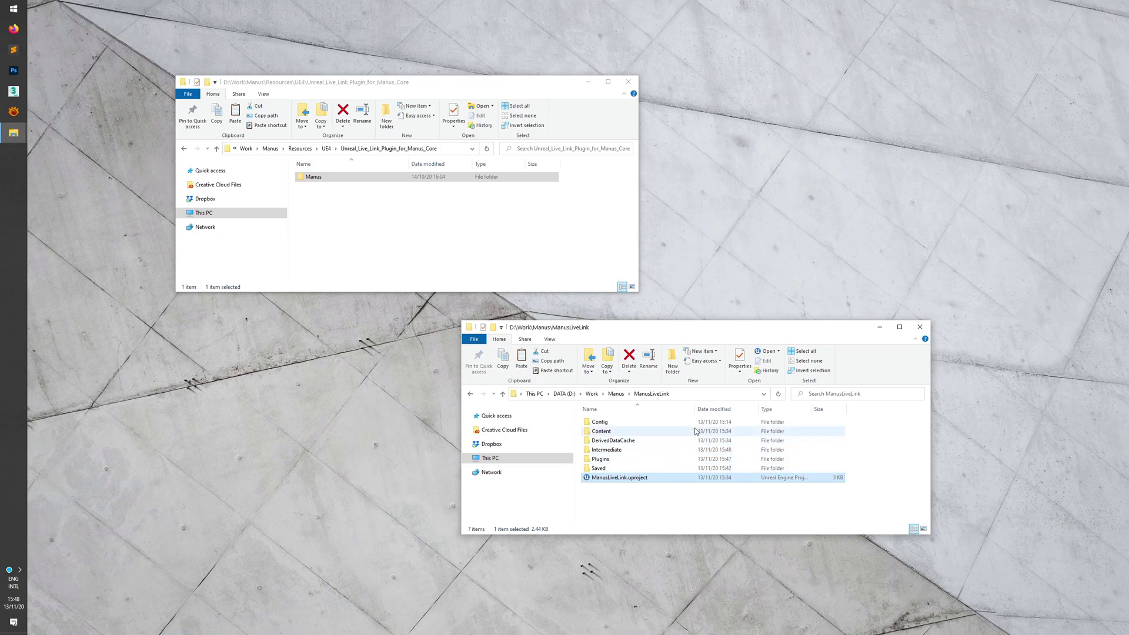
Step: Permanently delete the project's Plugins folder
left_click(611, 459)
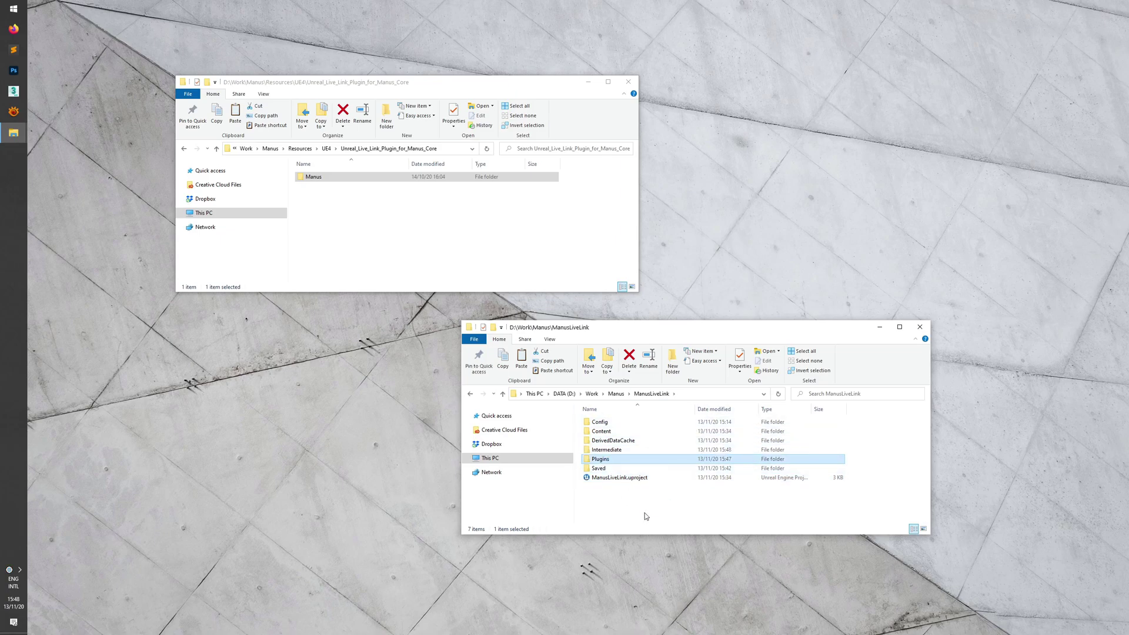
key("shift+Delete")
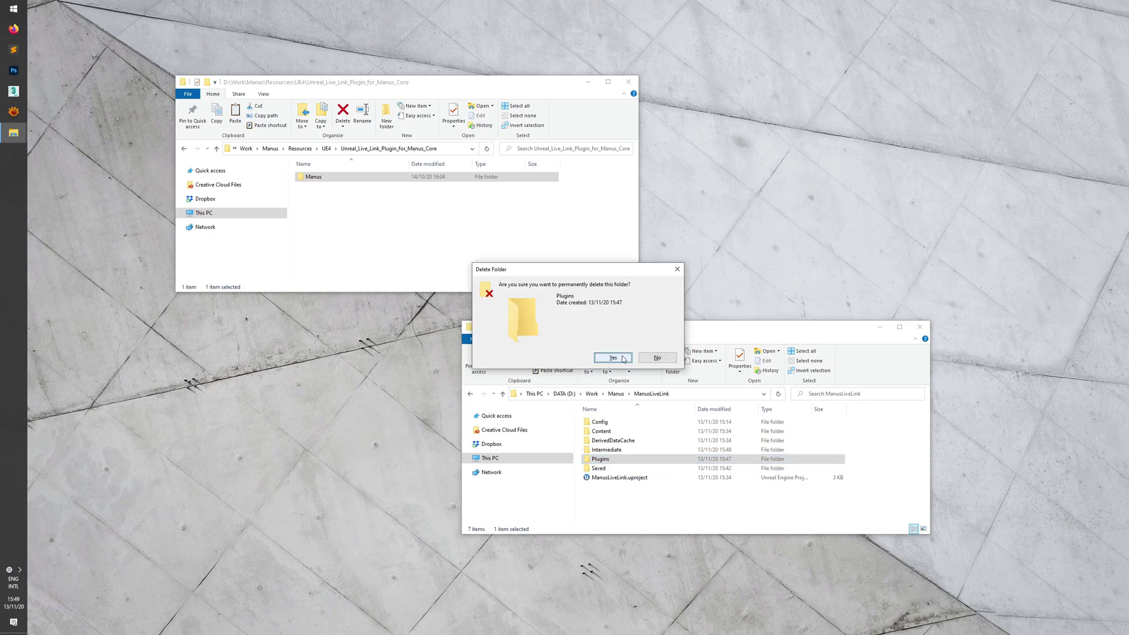
left_click(623, 359)
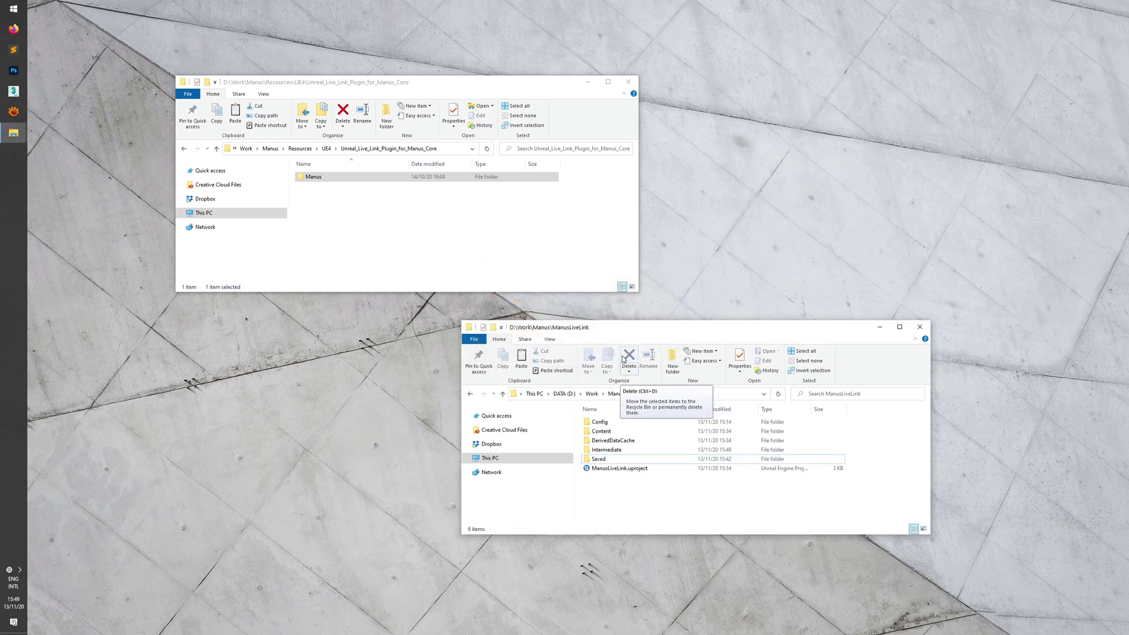
Step: Arrange the Explorer windows and navigate to the UE_4.25 Engine\Plugins folder
left_click(879, 327)
mouse_move(20, 137)
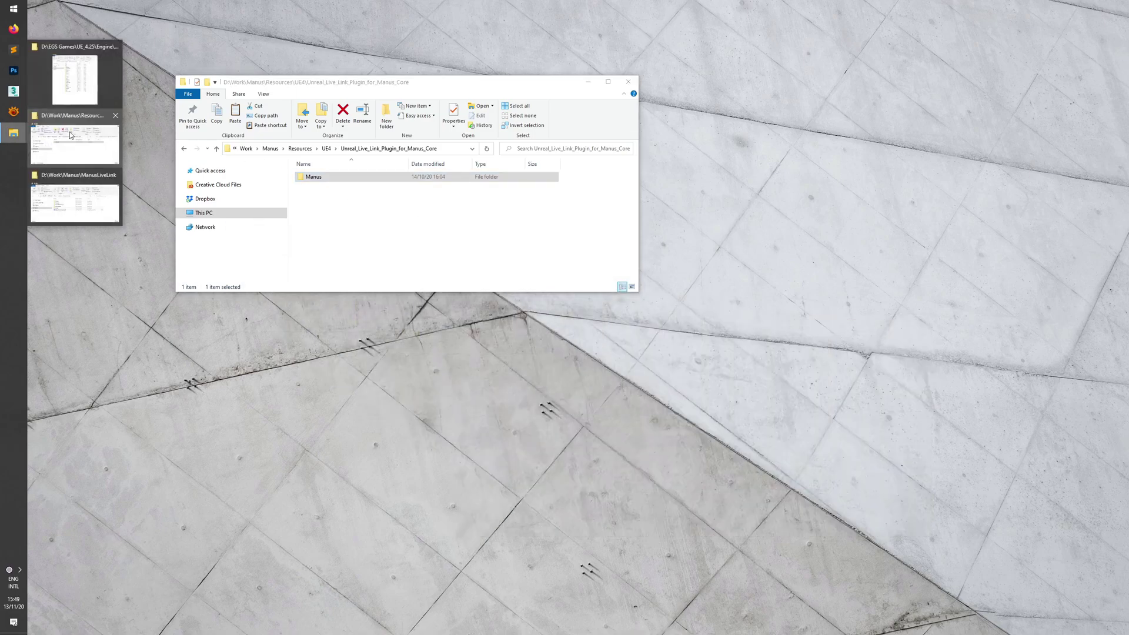
left_click(77, 79)
left_click_drag(356, 64, 882, 67)
left_click_drag(555, 87, 502, 73)
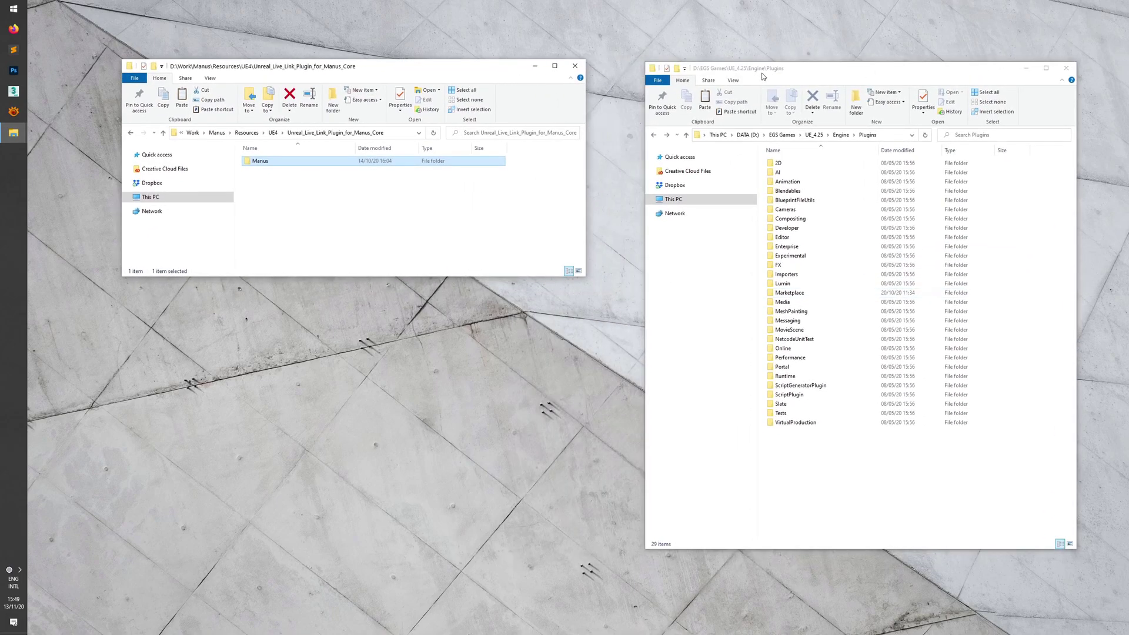
left_click_drag(760, 71, 741, 69)
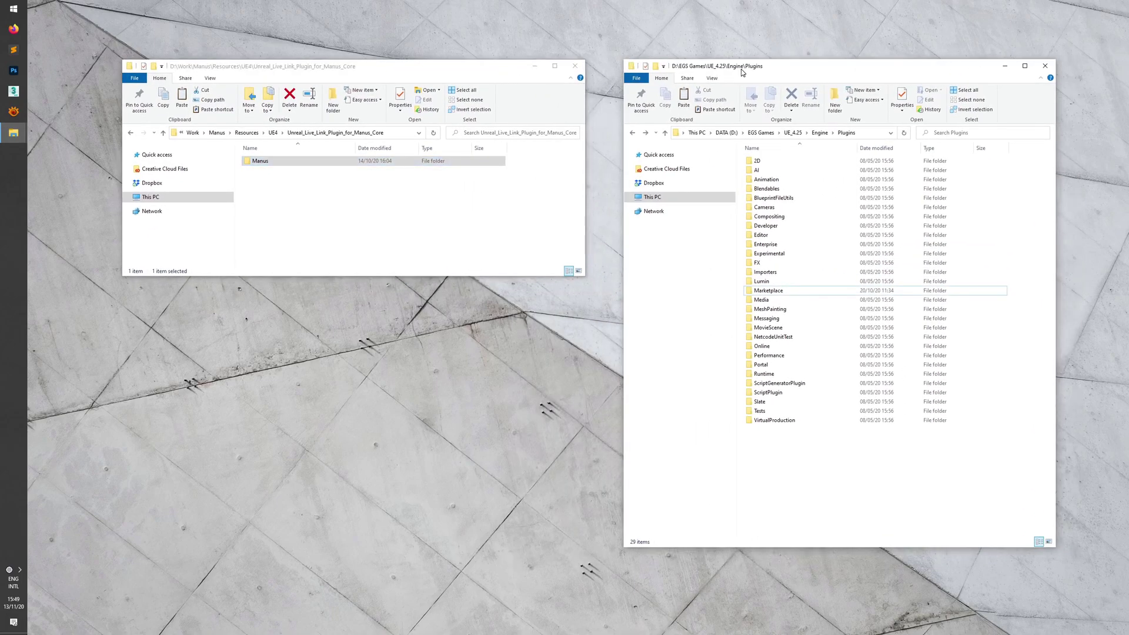
left_click(794, 133)
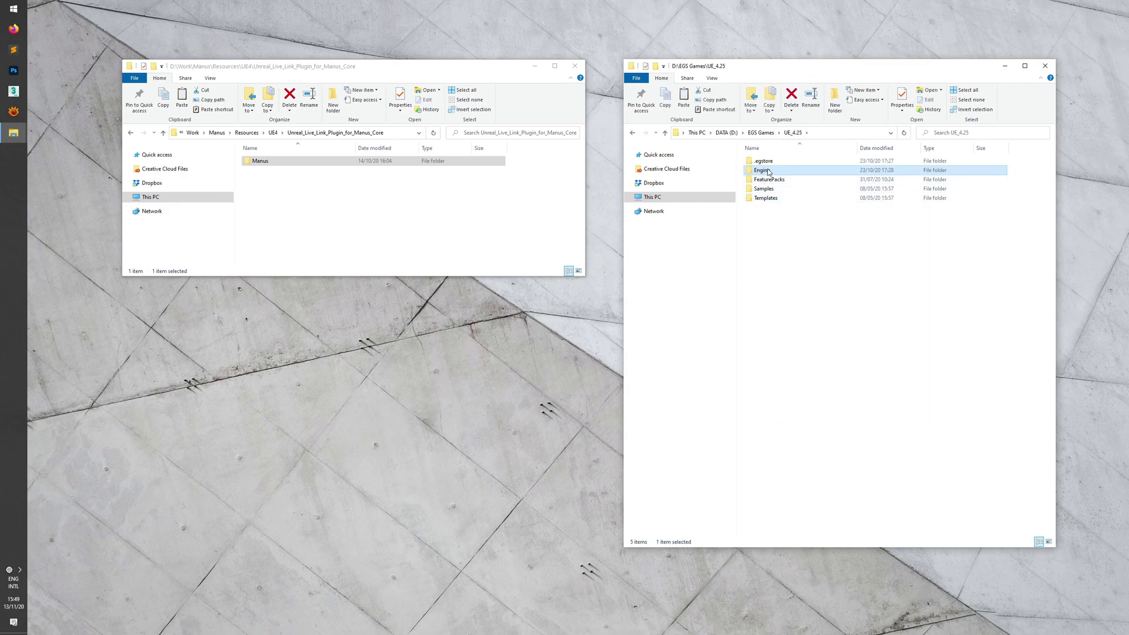
double_click(776, 171)
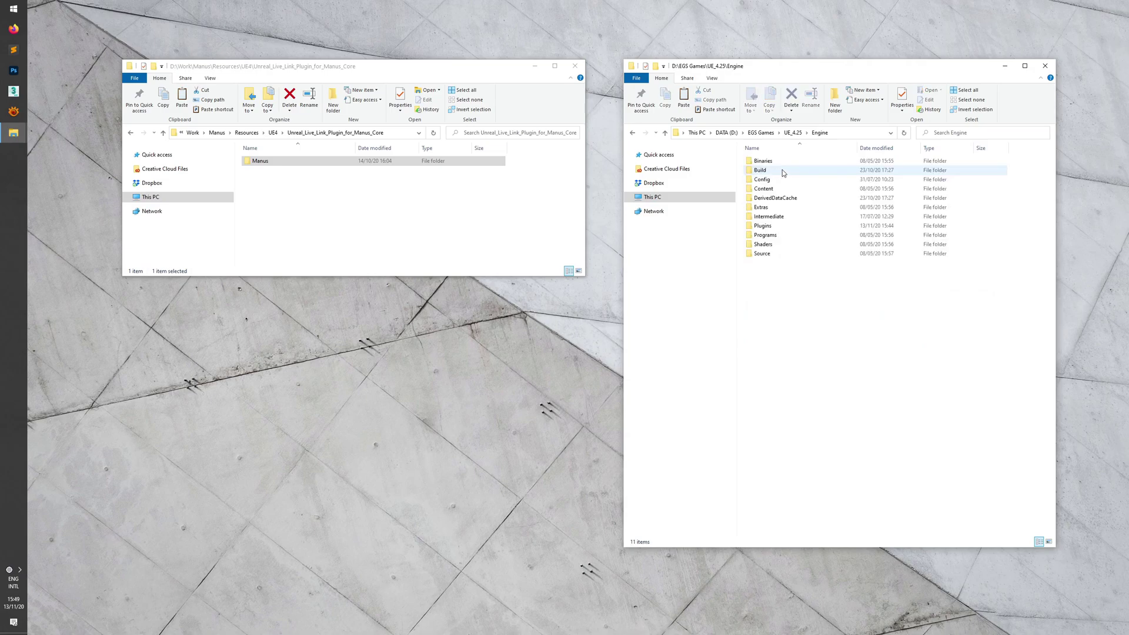
double_click(772, 227)
Step: Paste the Manus plugin folder into the engine's Plugins folder
left_click(404, 234)
left_click(257, 165)
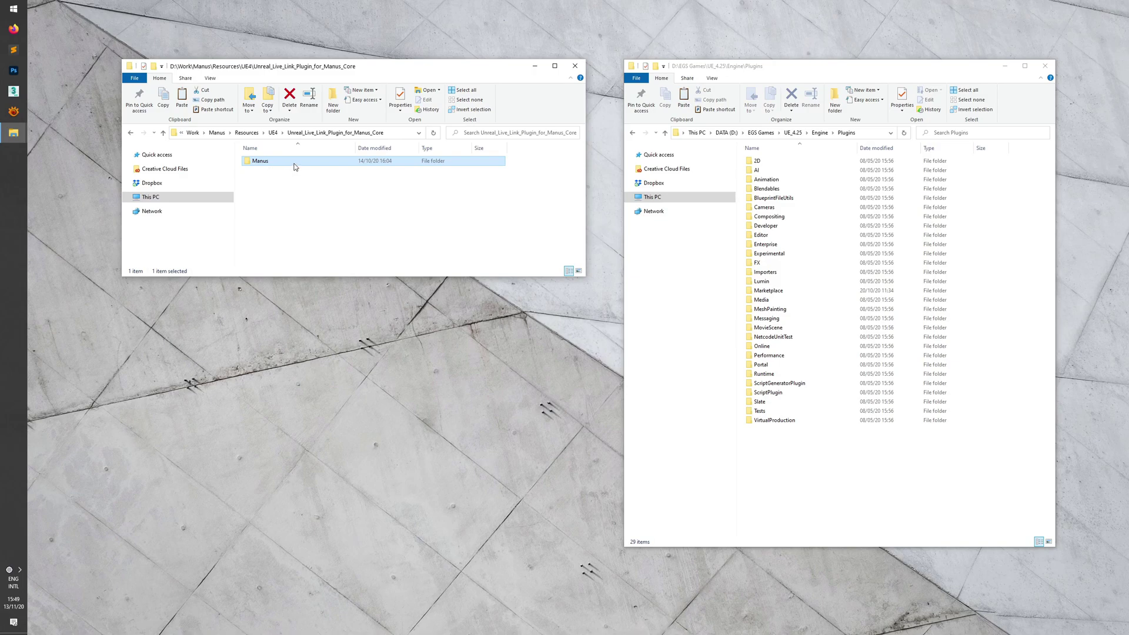
left_click(839, 478)
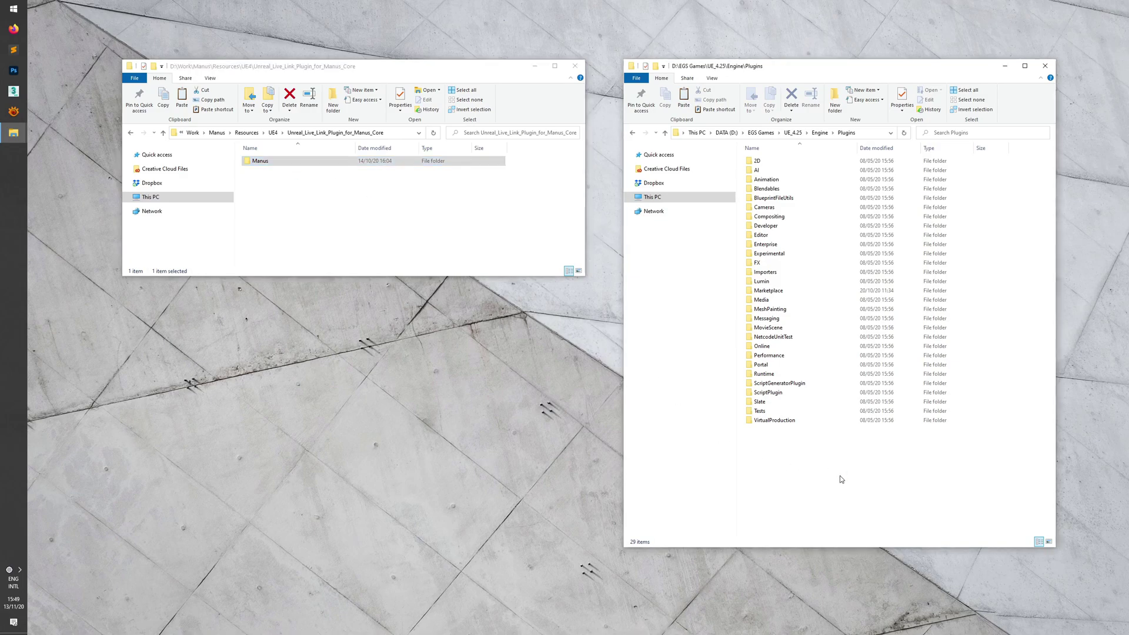
key("ctrl+v")
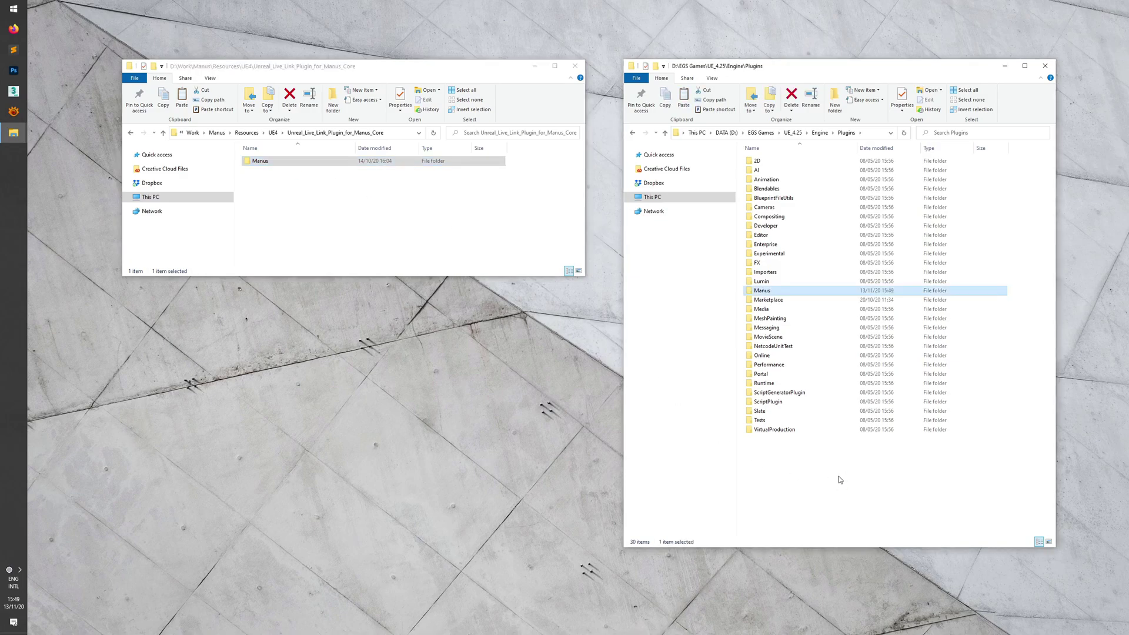
left_click(839, 480)
Step: Launch ManusLiveLink.uproject from the project's Explorer window
left_click(79, 137)
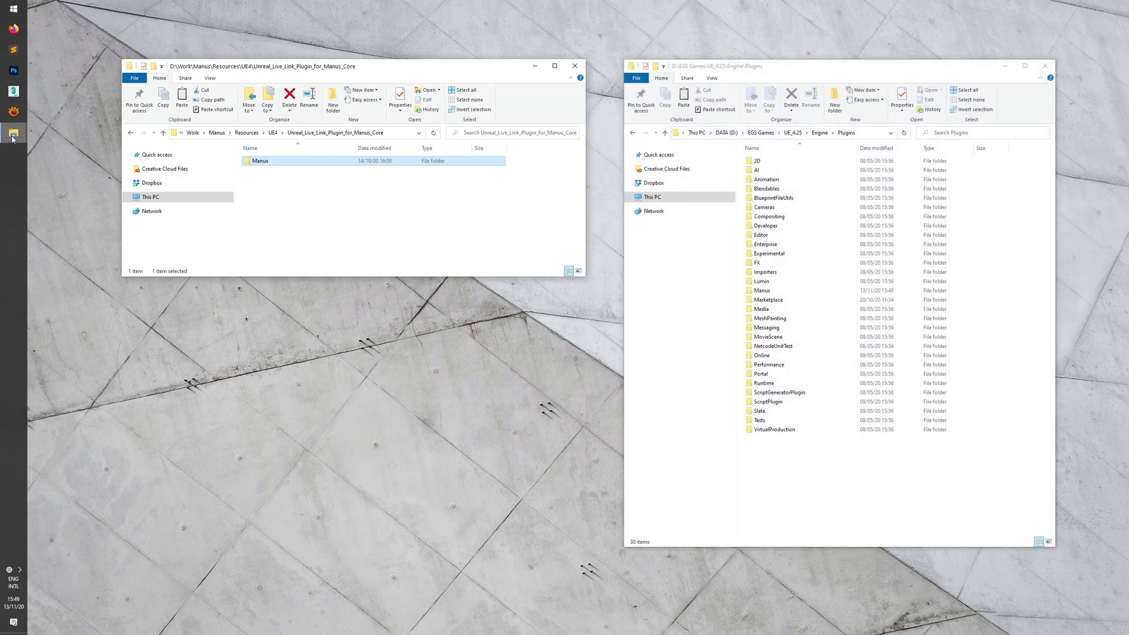
left_click(67, 190)
double_click(616, 468)
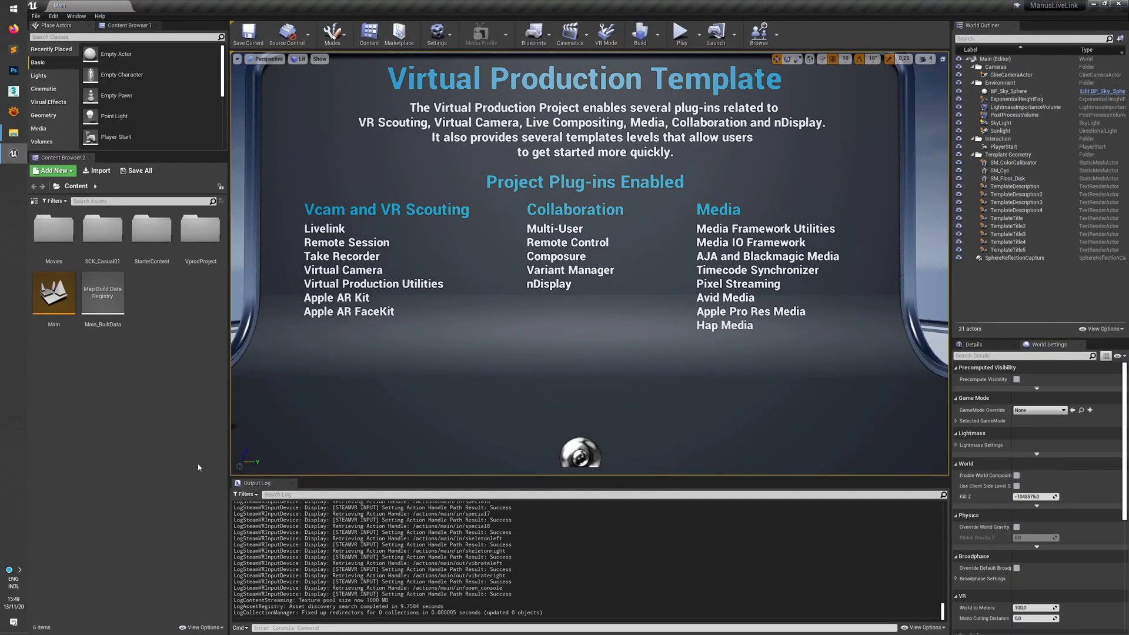
left_click(437, 33)
left_click(481, 83)
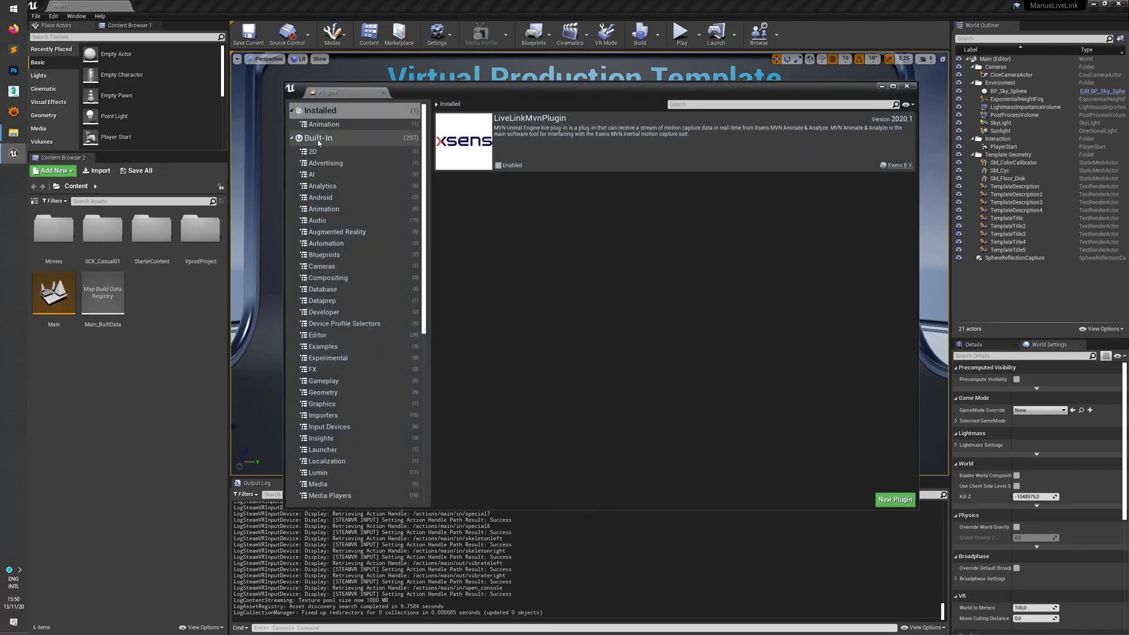
left_click(336, 209)
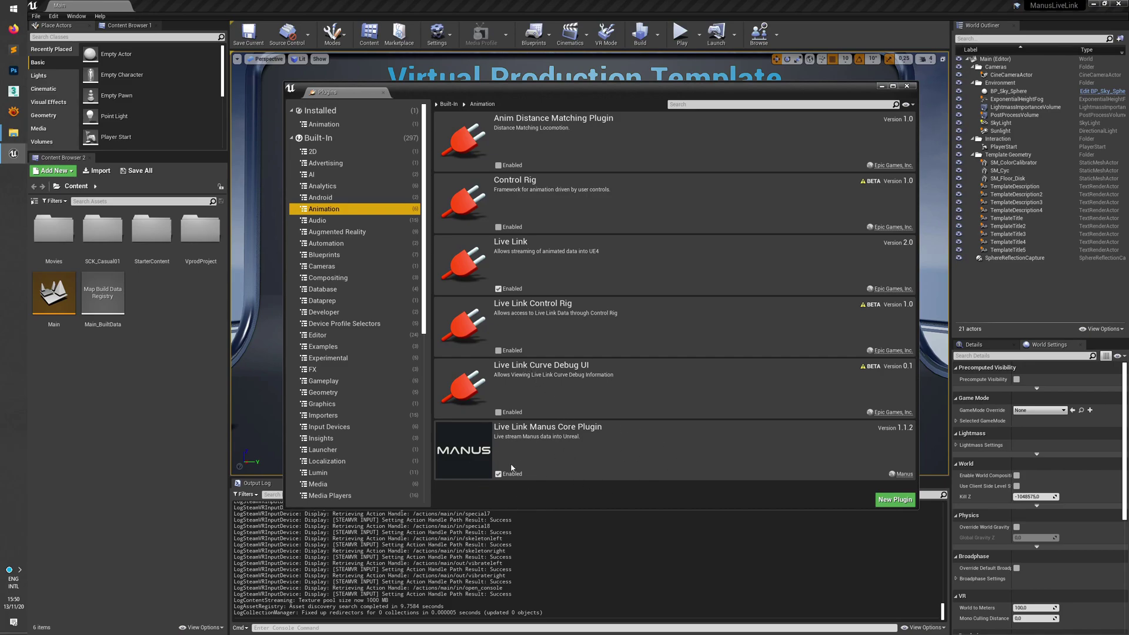
left_click(906, 86)
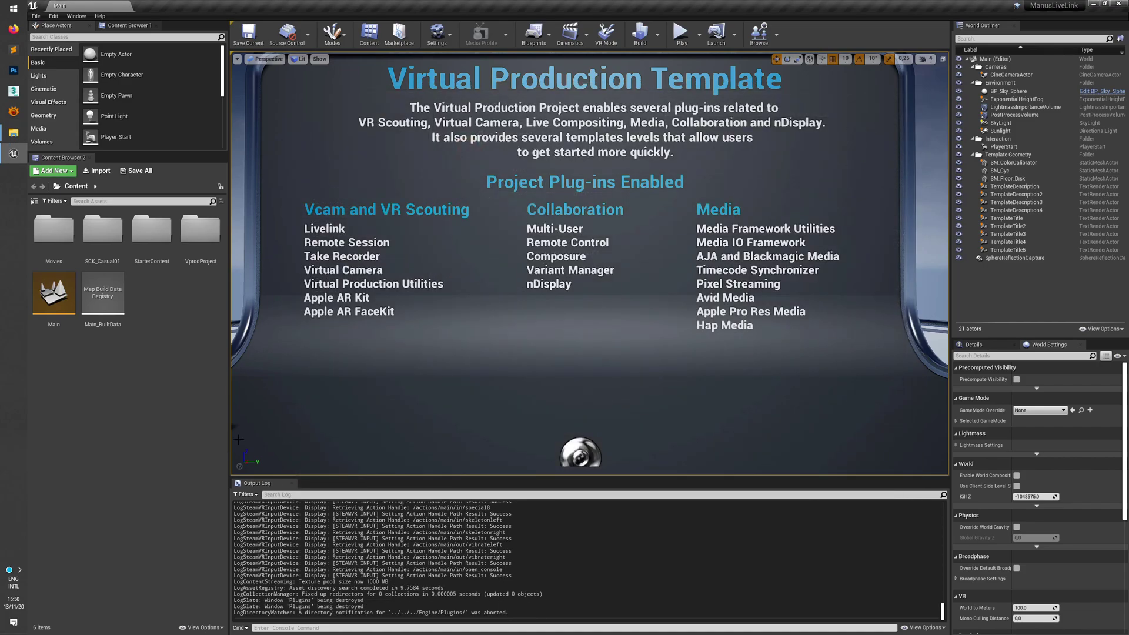
Step: Tick Show Engine Content in View Options and browse the content folder tree
left_click(203, 628)
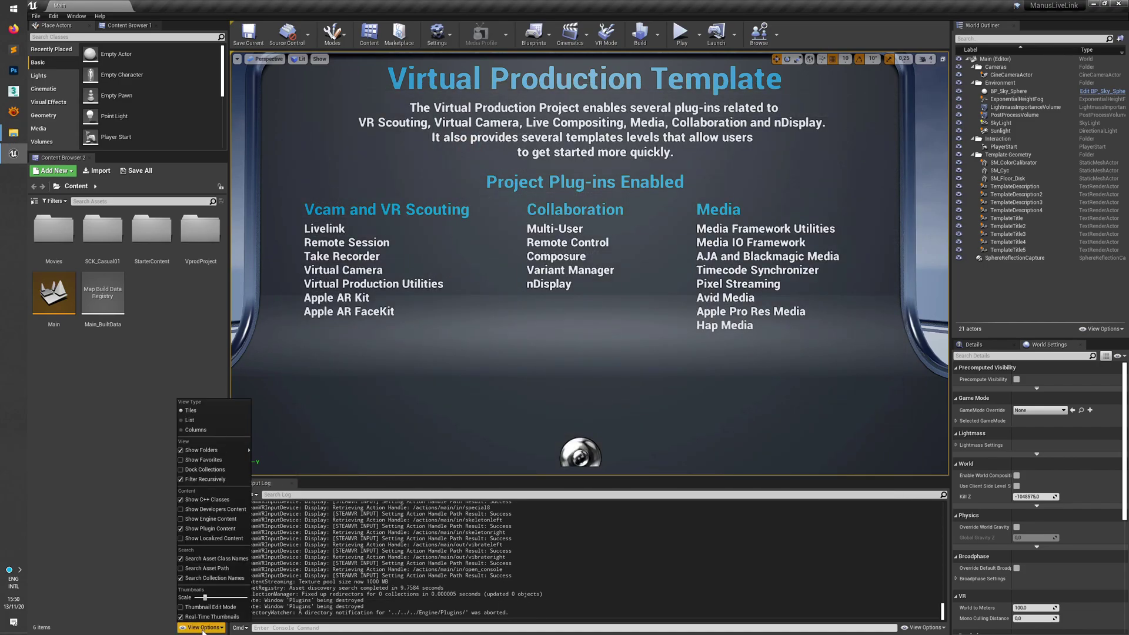
left_click(201, 521)
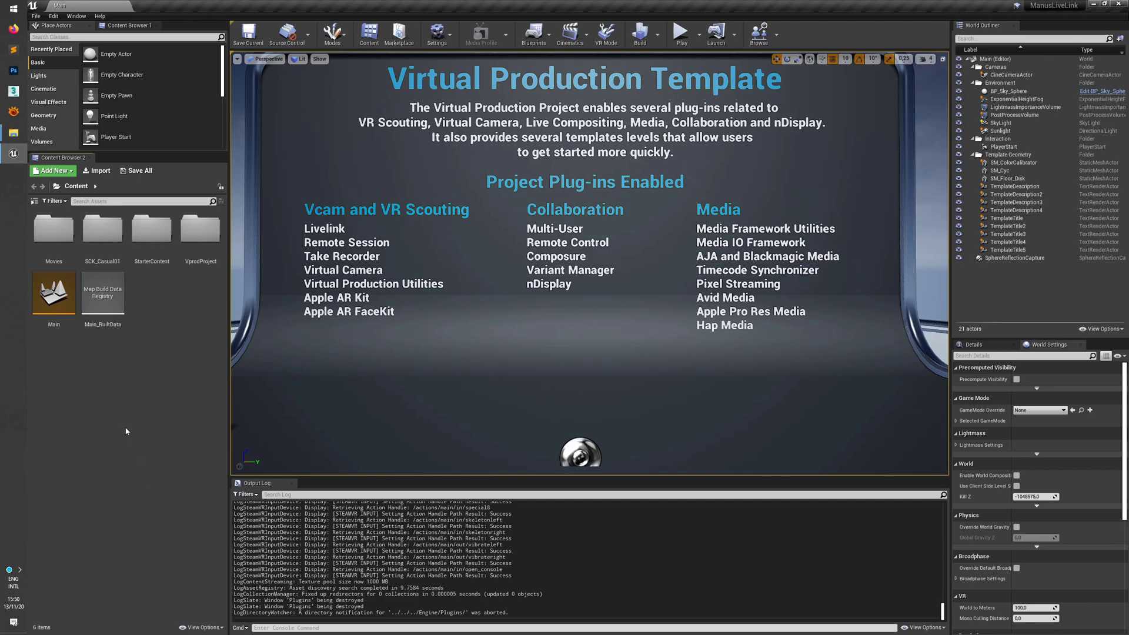
left_click(58, 186)
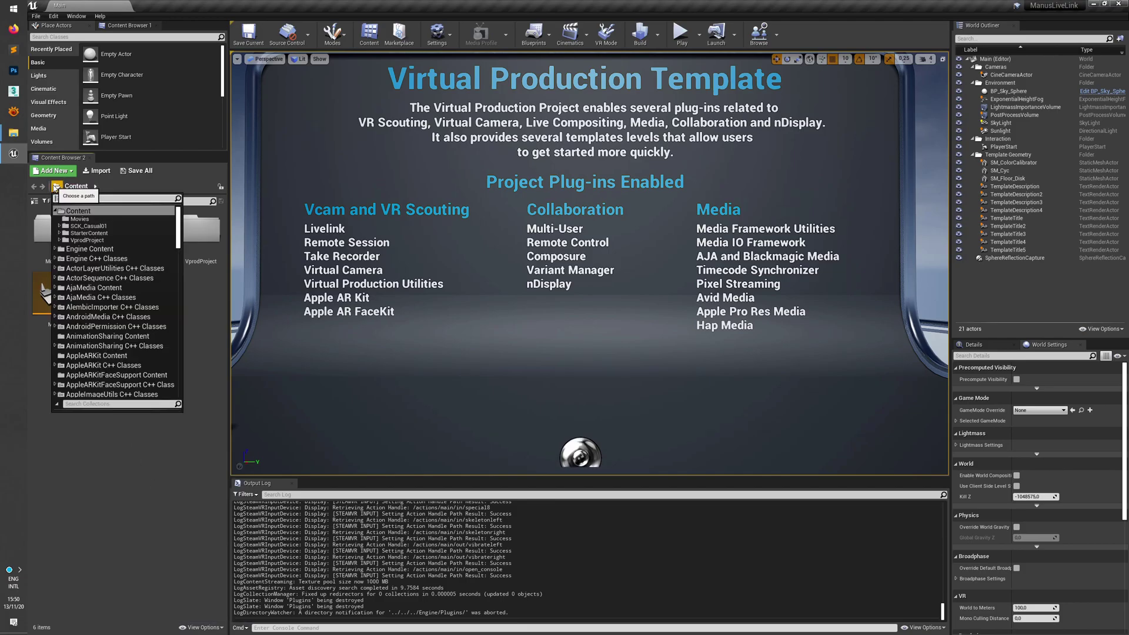
left_click_drag(179, 231, 176, 385)
scroll(119, 264, "up", 15)
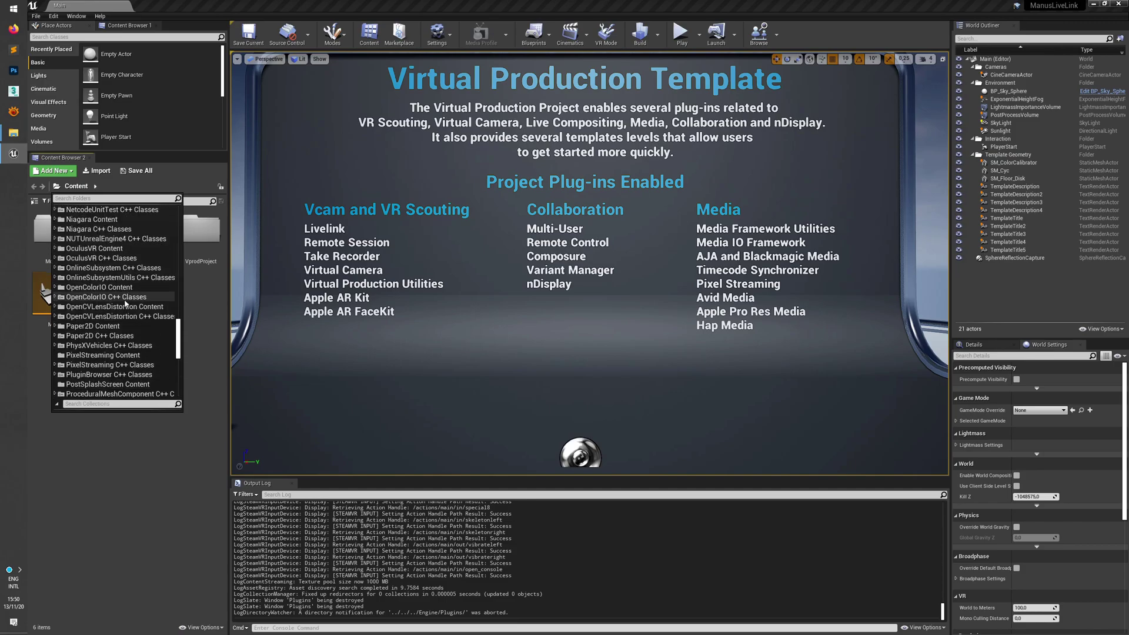
scroll(120, 240, "up", 3)
left_click(86, 240)
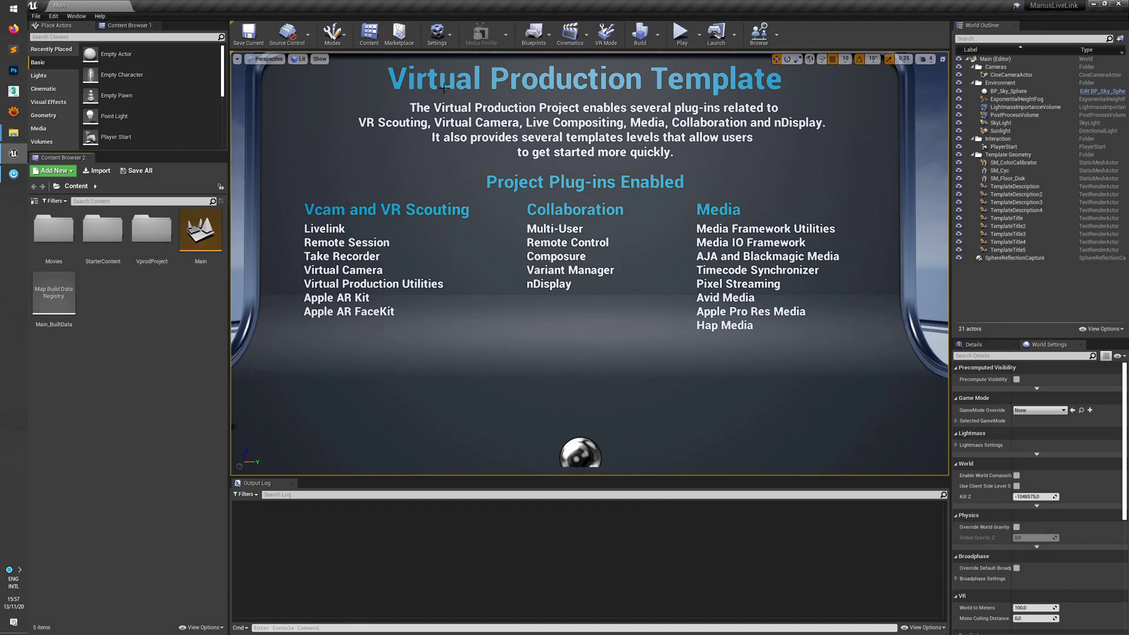
left_click(449, 39)
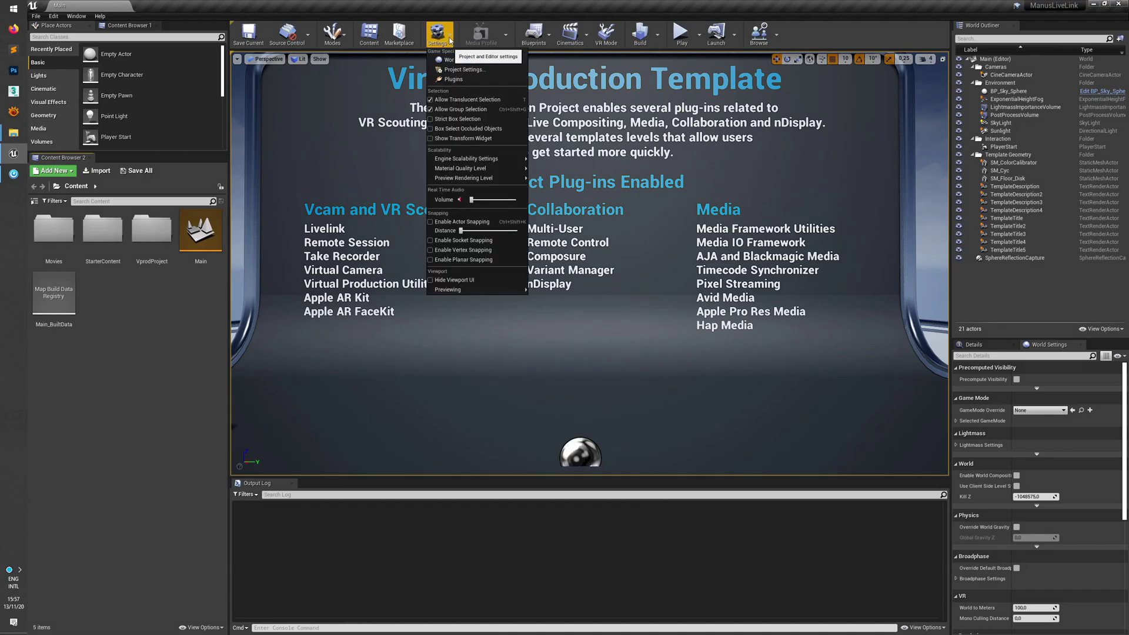
Step: Open Project Settings > Plugins > Manus and expand Users, Manus Users and element 0
left_click(476, 72)
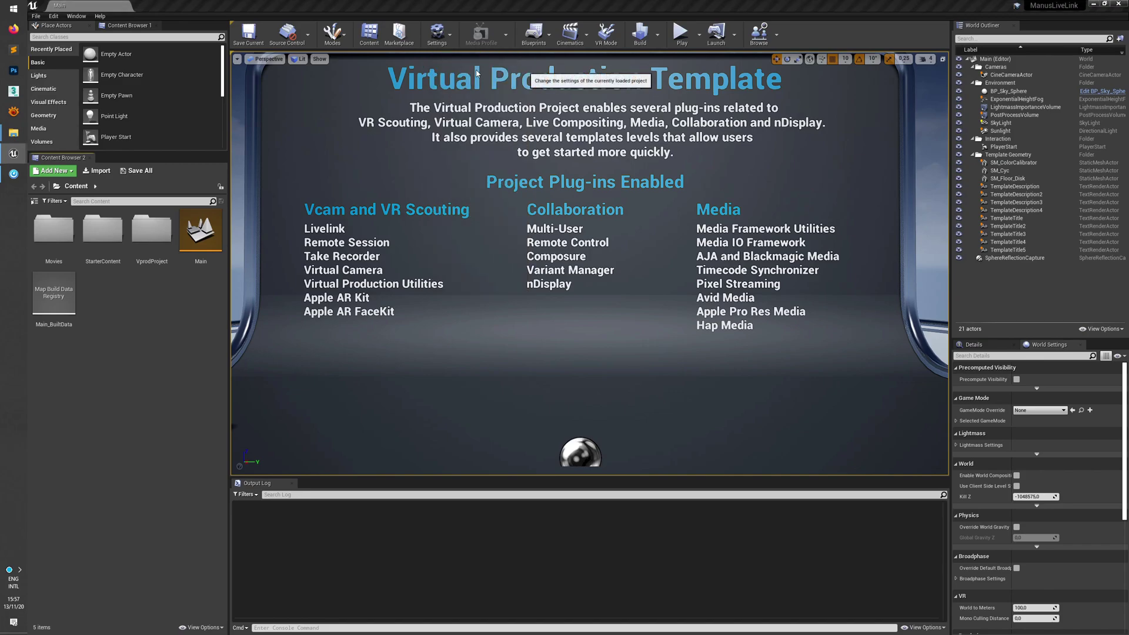
left_click_drag(408, 118, 398, 345)
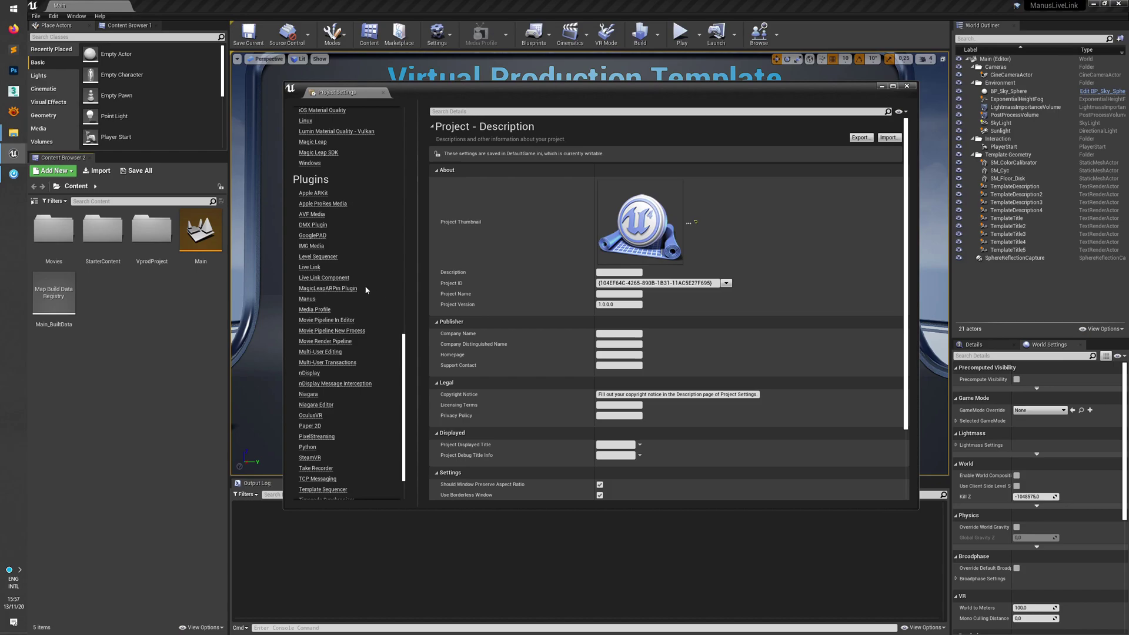
left_click(307, 299)
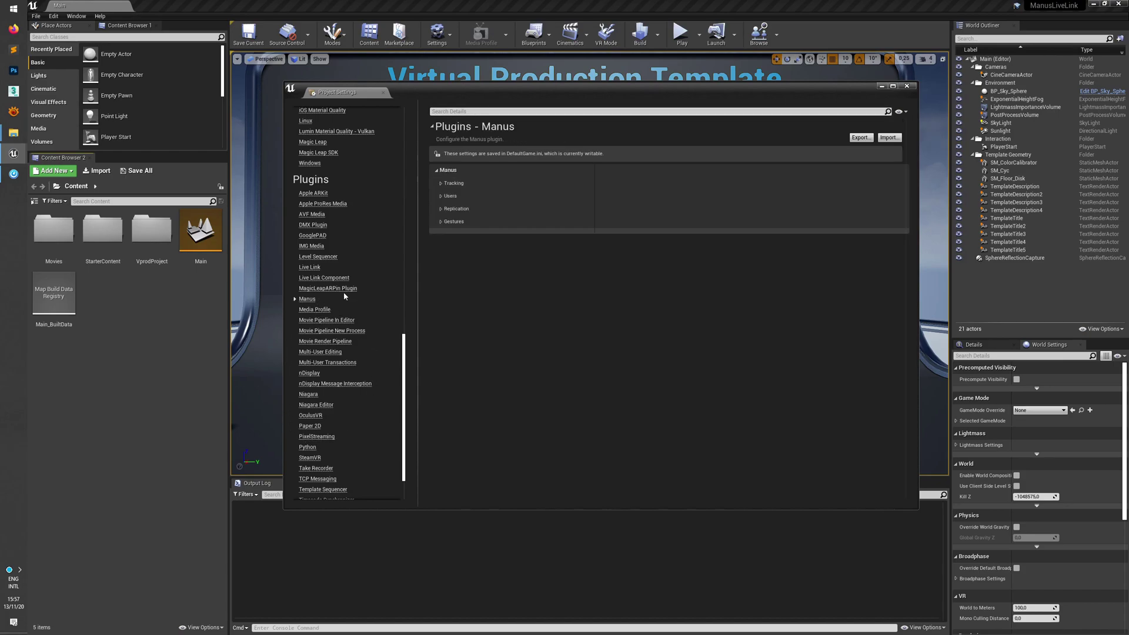
left_click(441, 195)
left_click(441, 209)
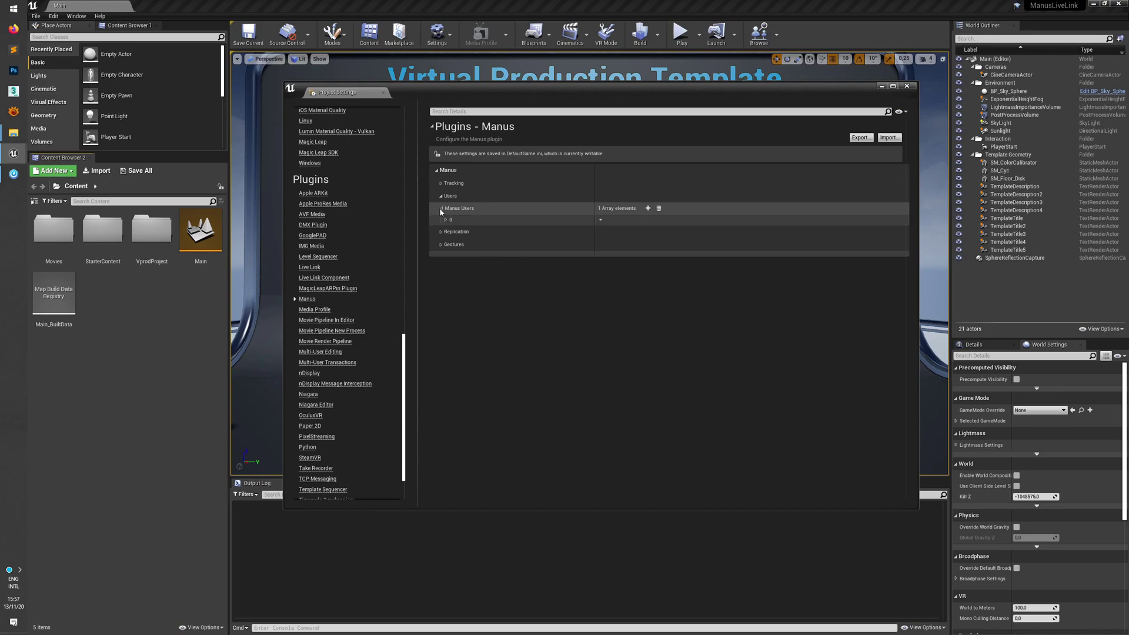
left_click(445, 220)
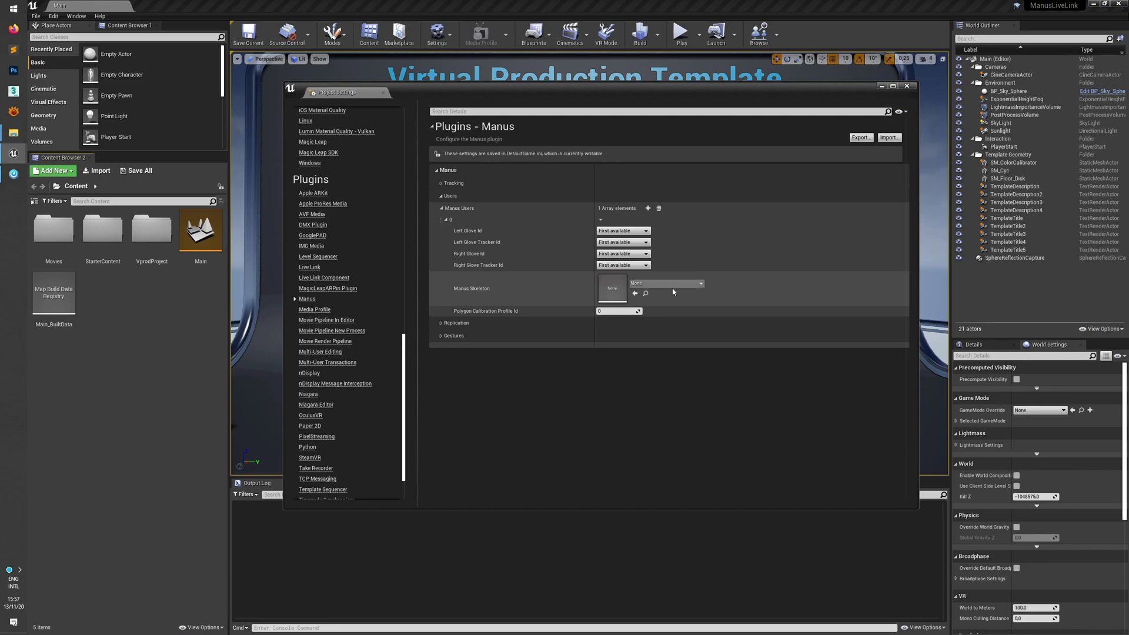
Step: Choose ManusGlove_Hands_ManusSkeleton as the Manus Skeleton, then close Project Settings
left_click(698, 285)
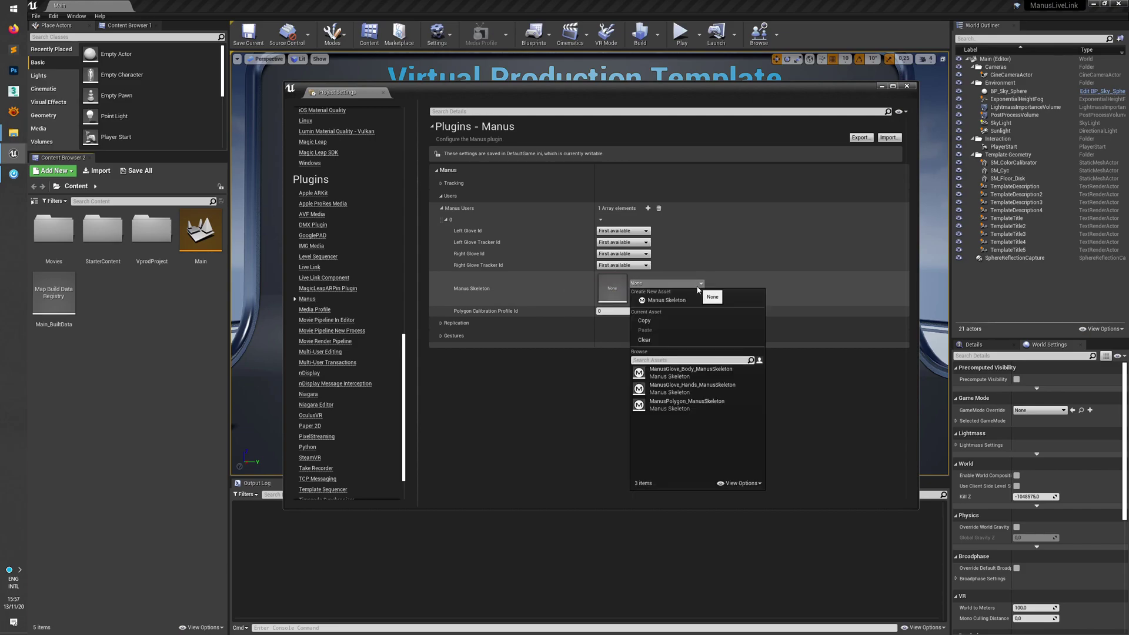
left_click(710, 391)
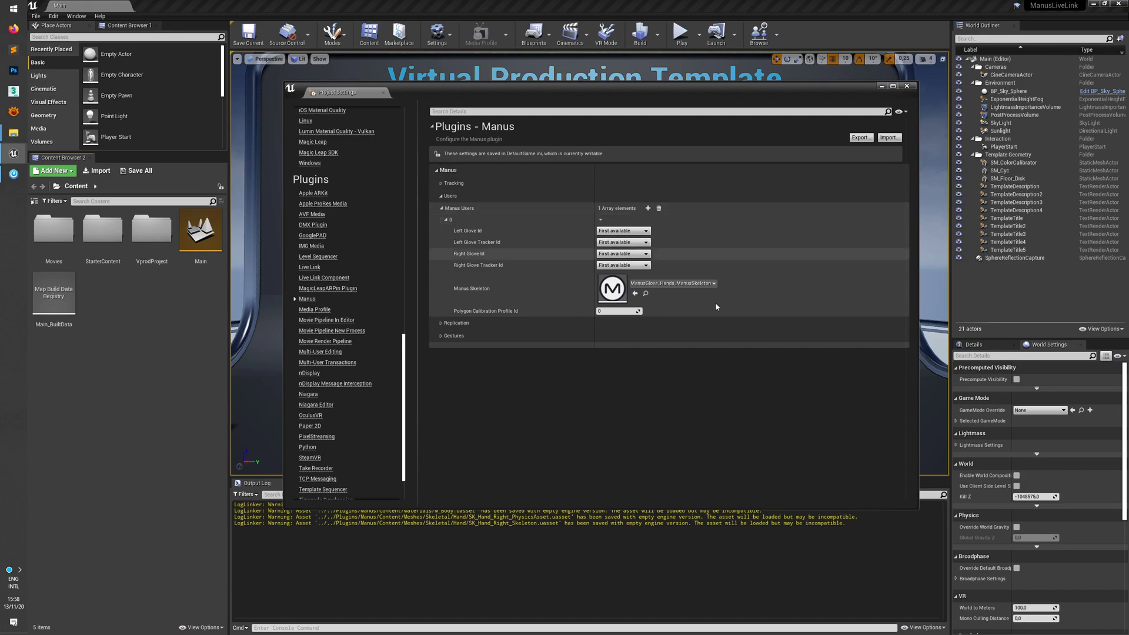
left_click(907, 87)
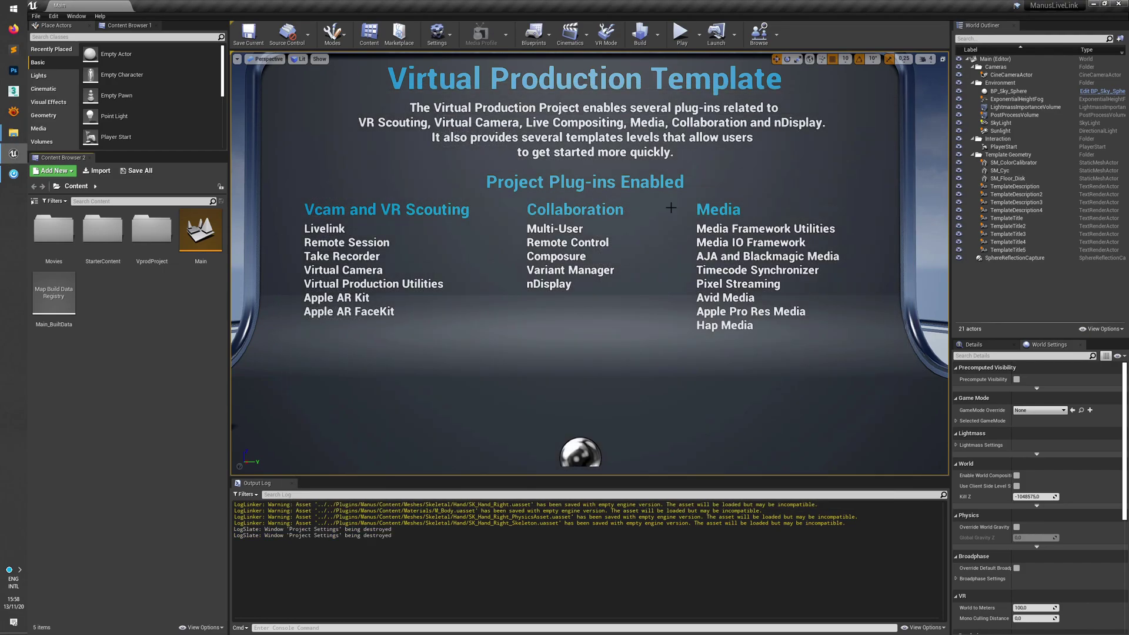
Step: Open the ManusMap level from Manus Content > Maps
left_click(57, 186)
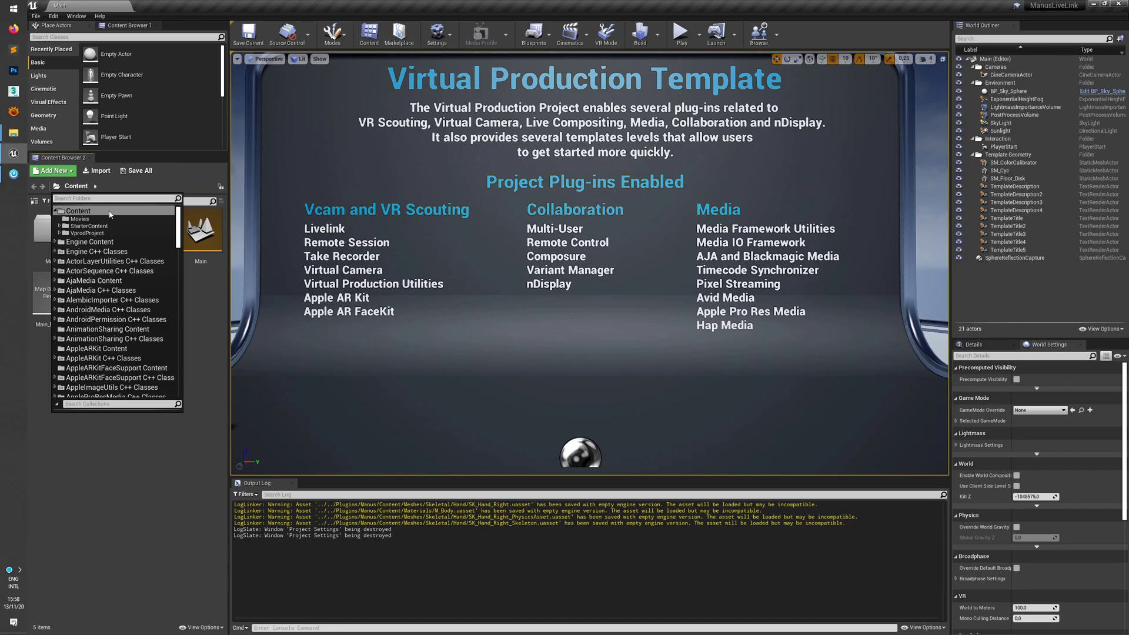
scroll(110, 214, "down", 10)
left_click(75, 210)
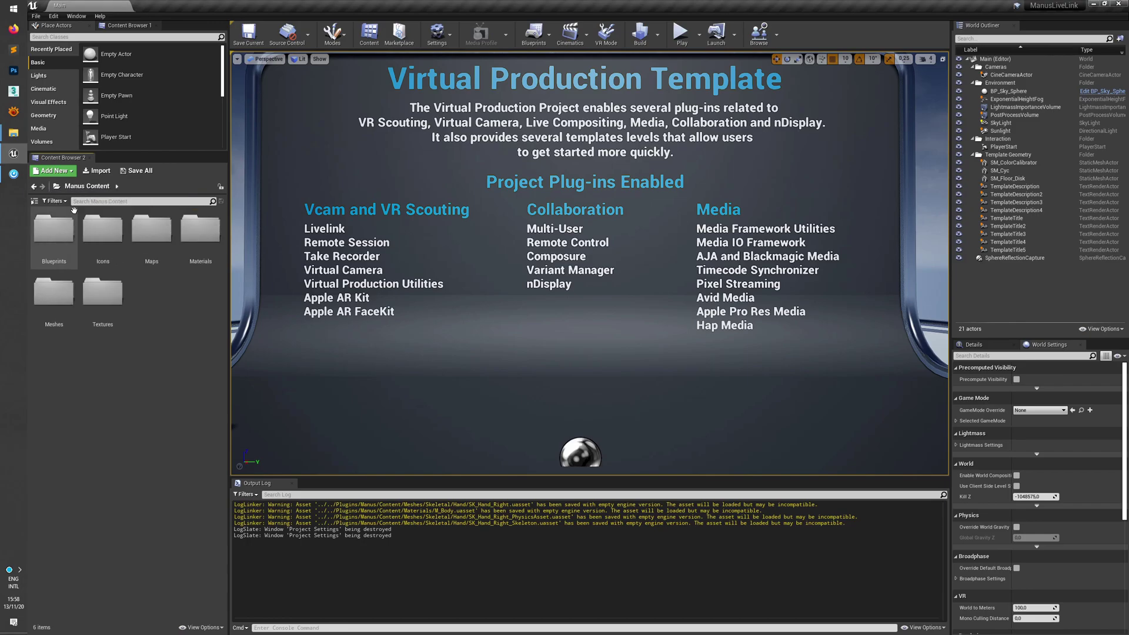
double_click(157, 239)
double_click(53, 234)
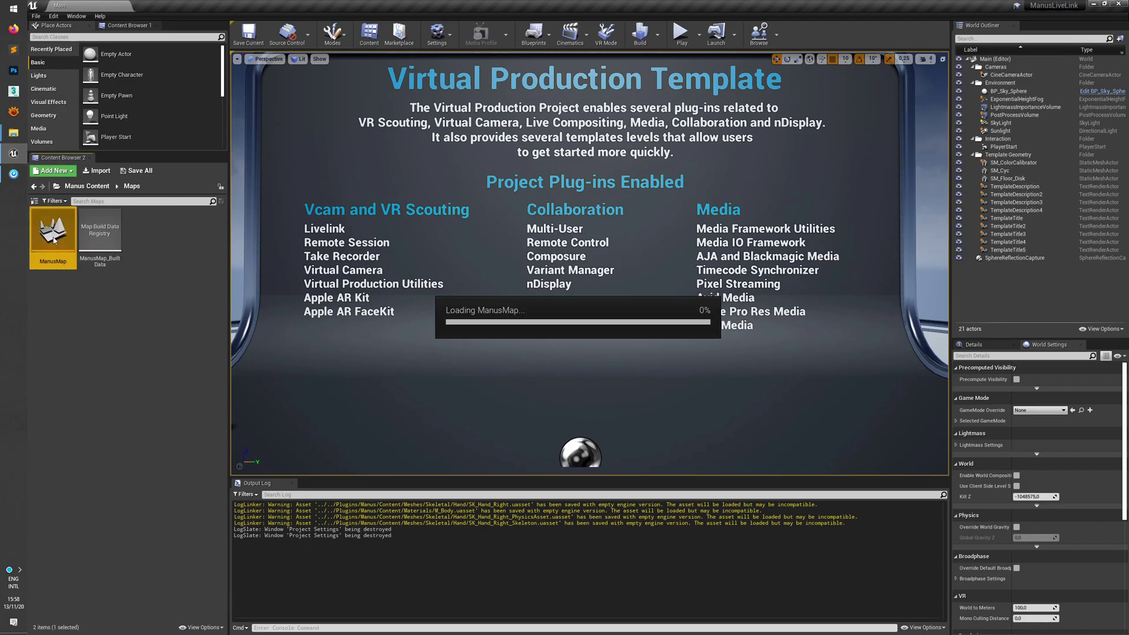
Step: Frame the cube box, switch to game view, and play the level
right_click_drag(509, 290, 741, 320)
key("g")
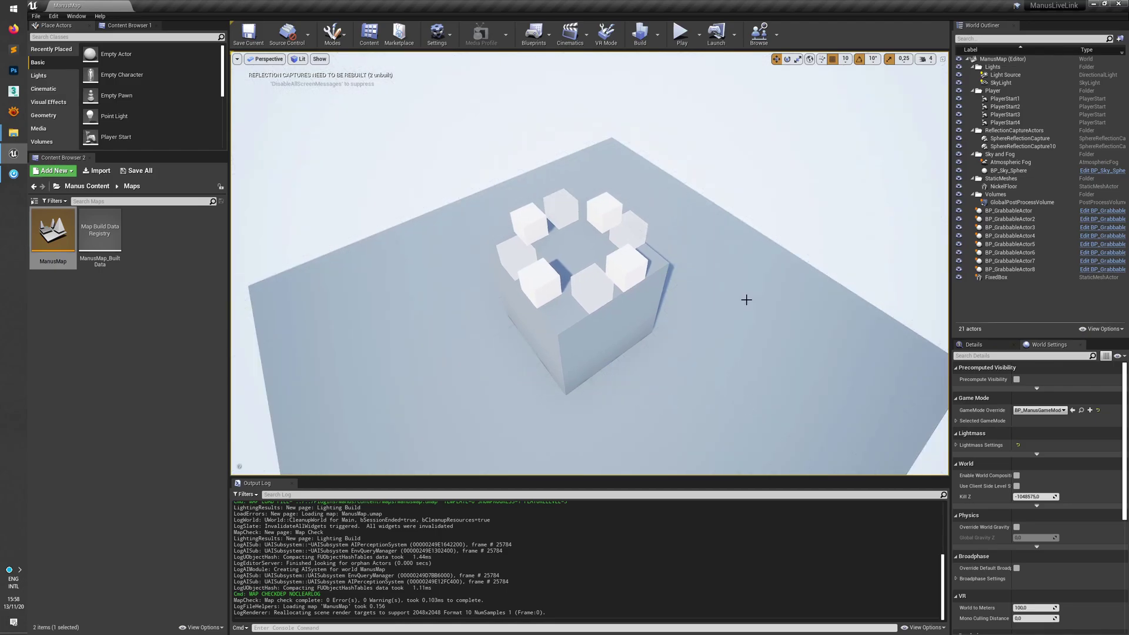
scroll(745, 300, "up", 2)
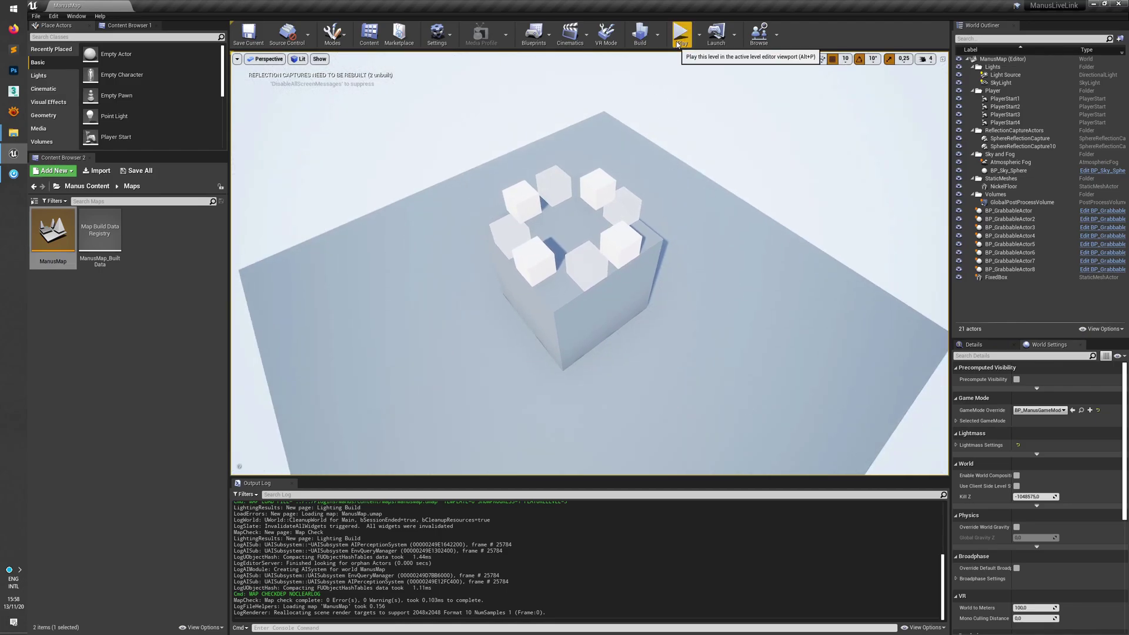
left_click(681, 32)
left_click(691, 247)
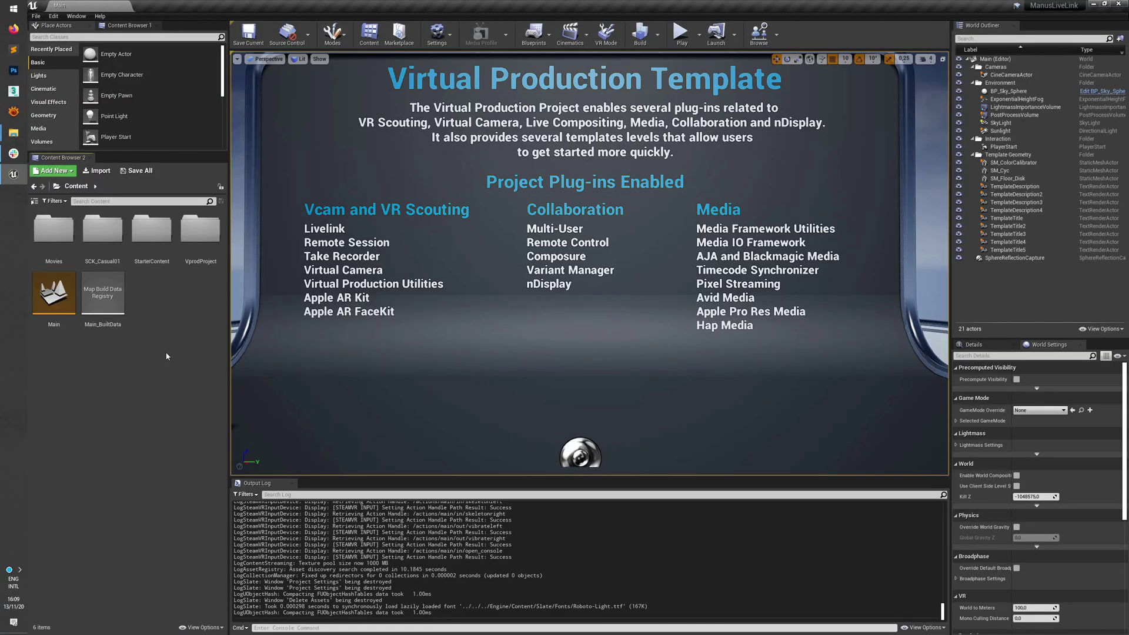
Step: In SCK_Casual01 > Models, add an Animation > Manus Skeleton asset named MS_MESH_P_00
double_click(103, 231)
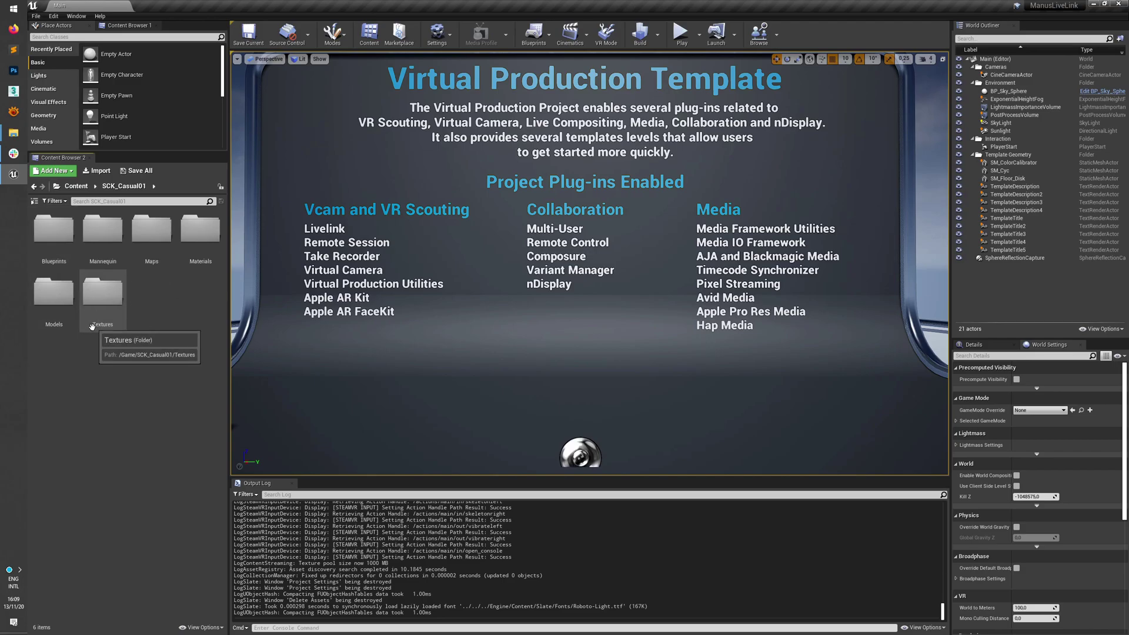
double_click(53, 291)
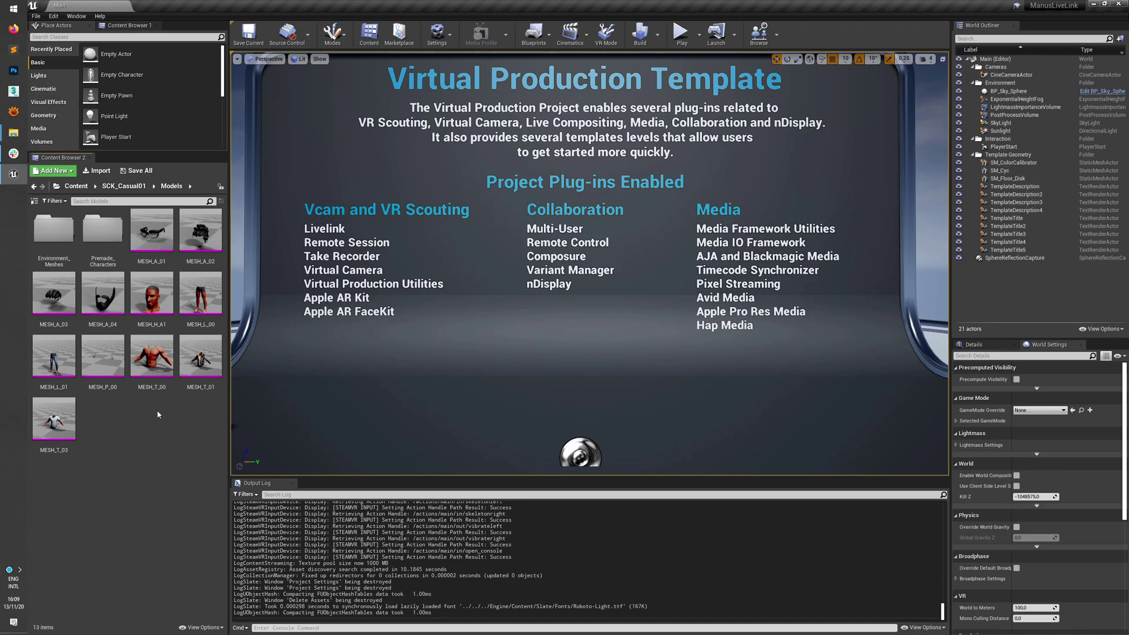
right_click(137, 422)
mouse_move(194, 288)
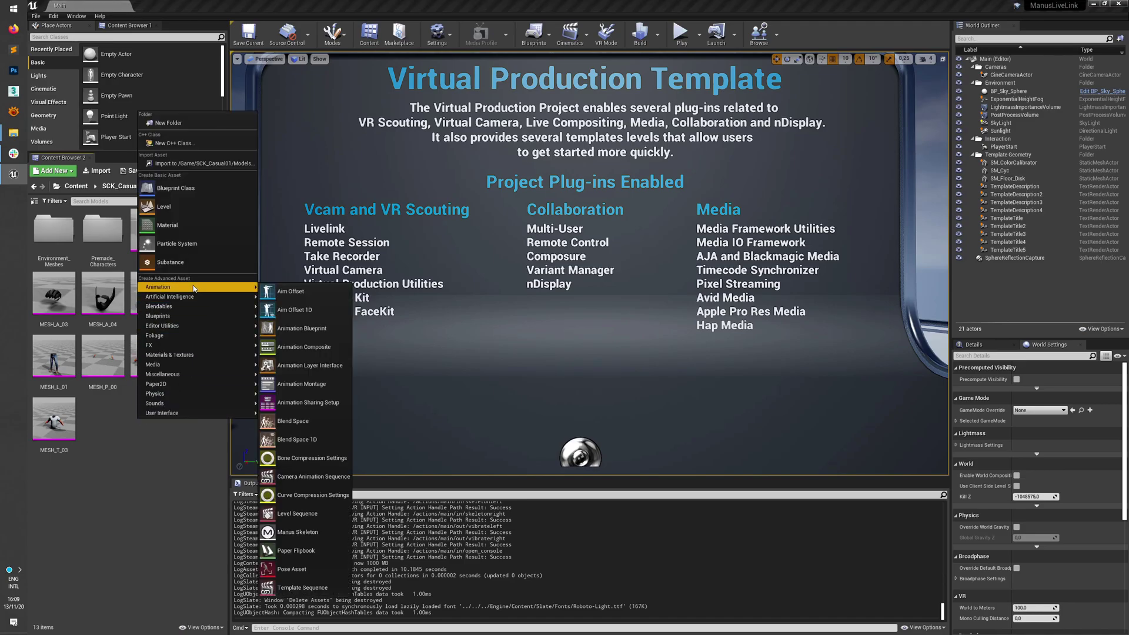
left_click(302, 531)
type("MS_")
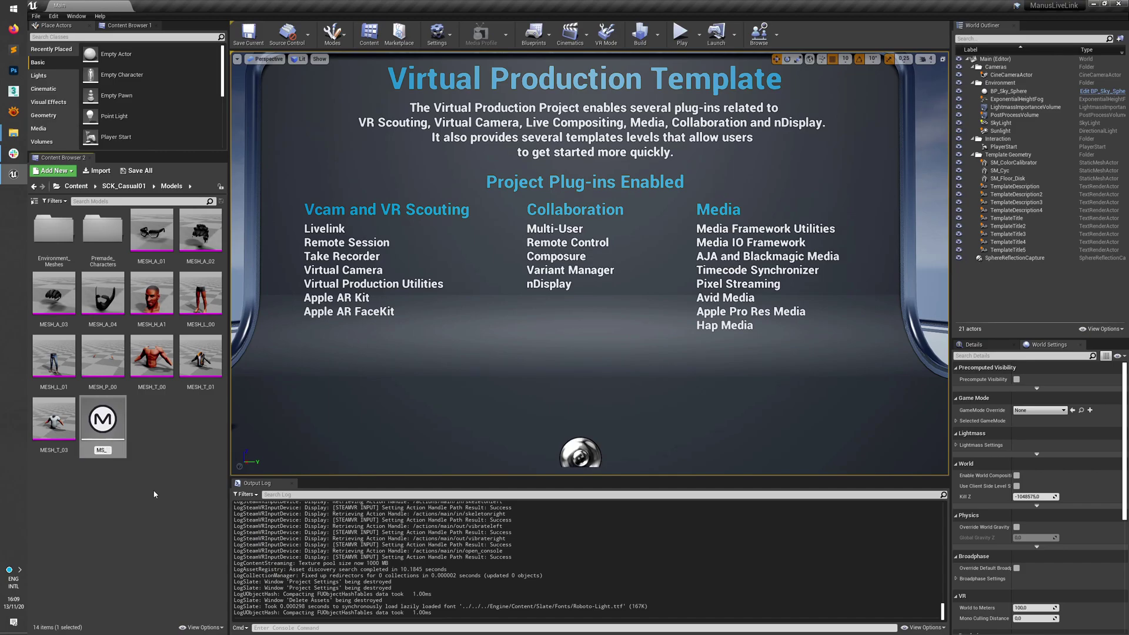
type("MESH_P_00")
key("Return")
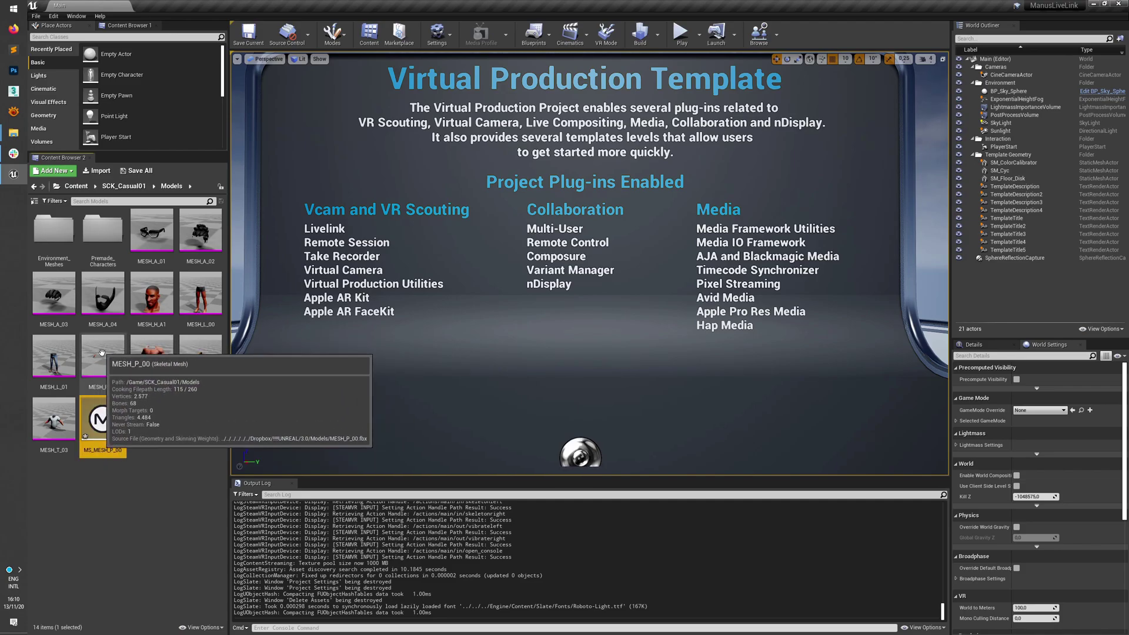
Step: Open MS_MESH_P_00 and assign MESH_P_00 as its skeletal mesh
double_click(110, 437)
left_click_drag(247, 9, 582, 103)
left_click_drag(103, 356, 647, 204)
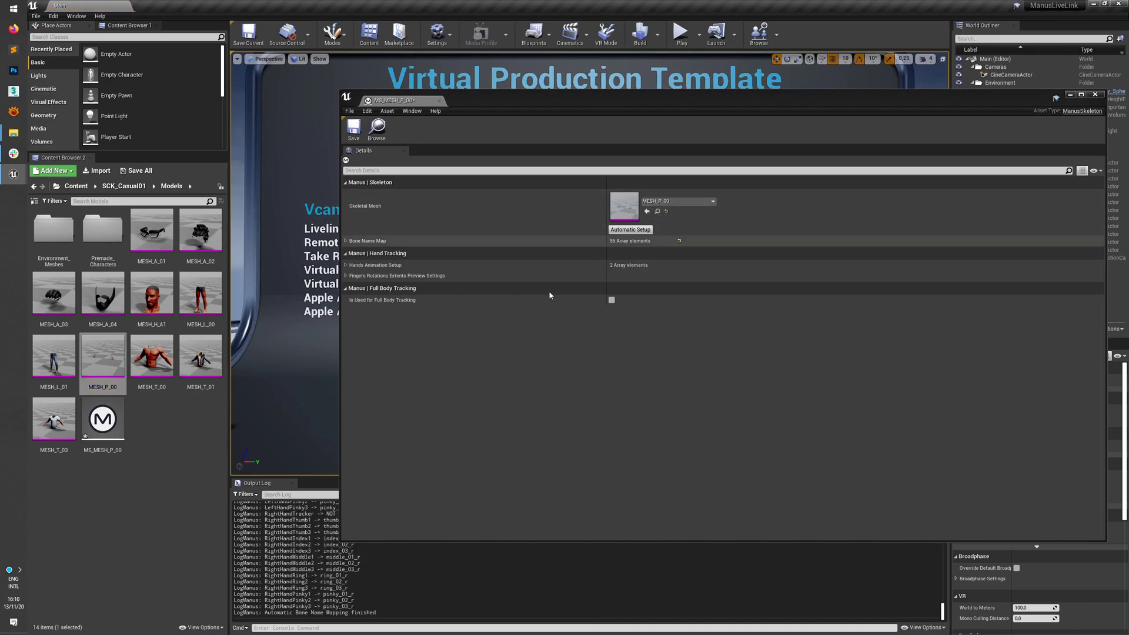
left_click(347, 241)
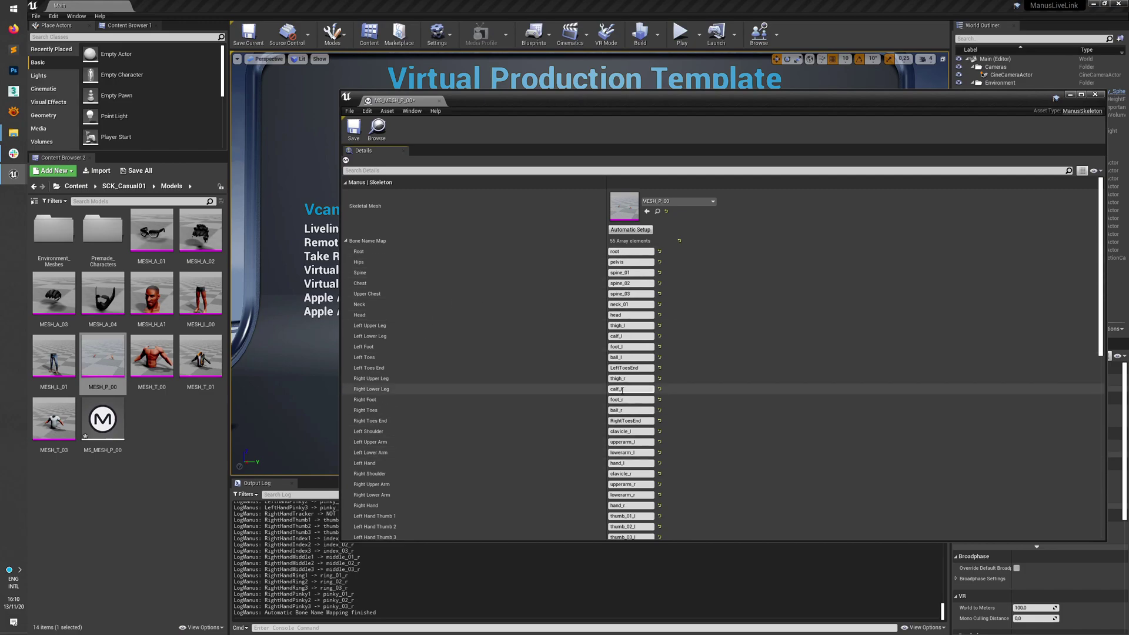
left_click(346, 241)
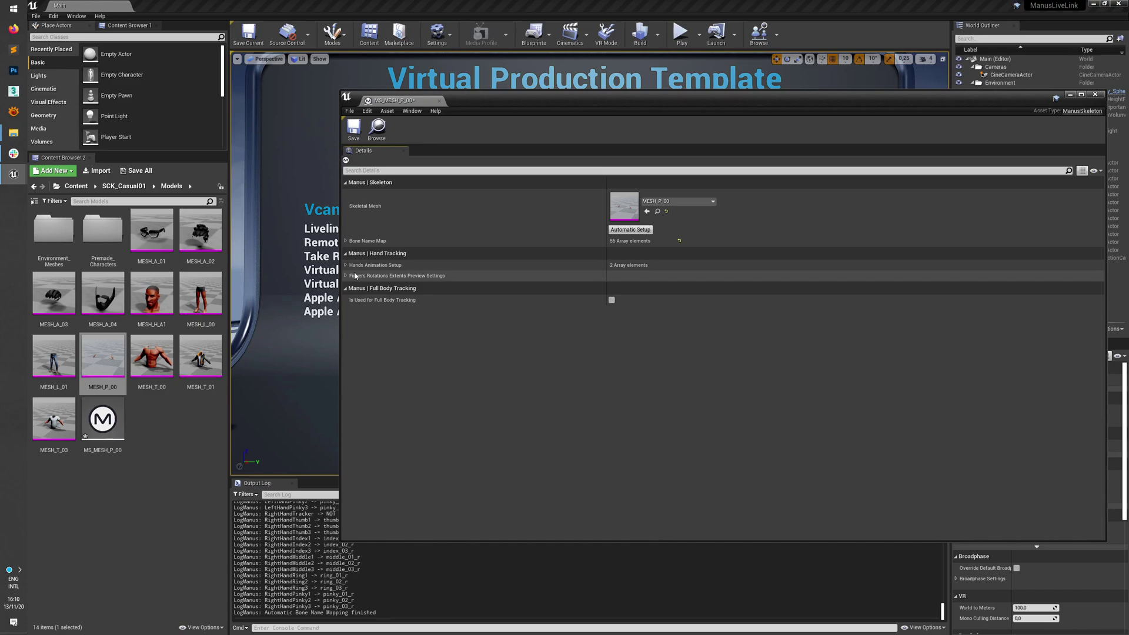
Step: Expand the left hand's thumb rotation extents and joint stretch limits
left_click(347, 265)
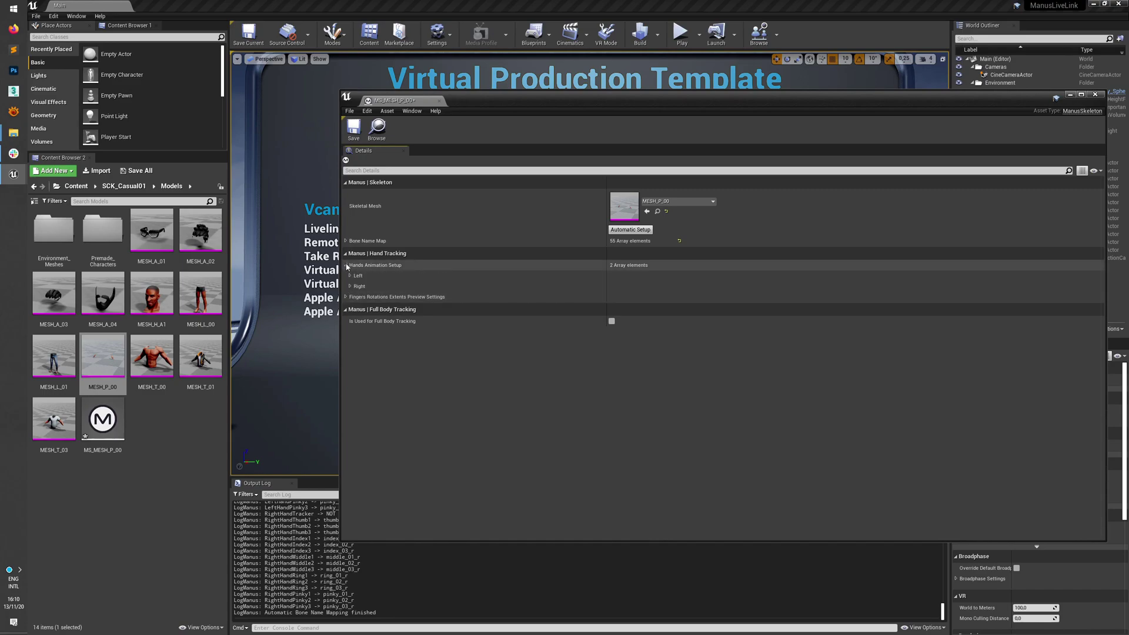
left_click(350, 275)
left_click(356, 312)
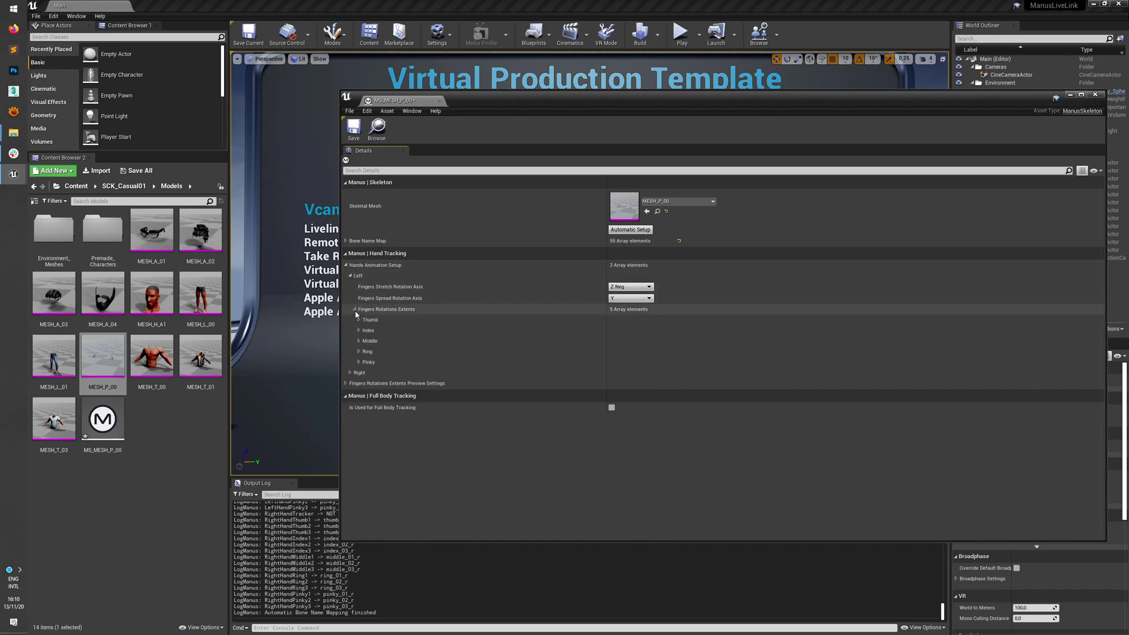
left_click(358, 320)
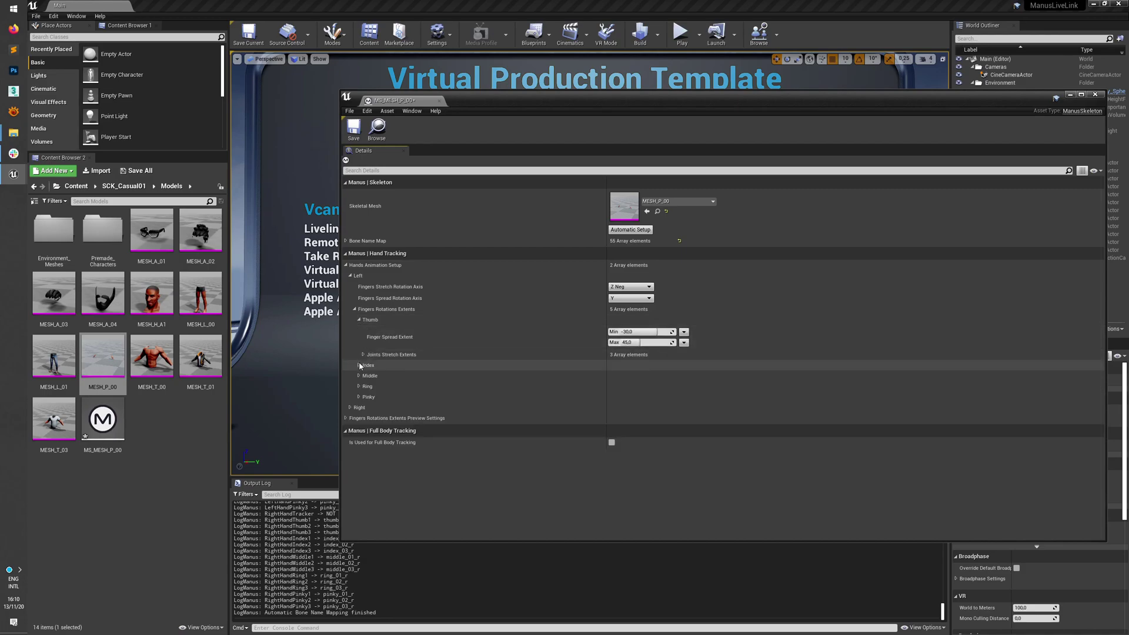
left_click(363, 355)
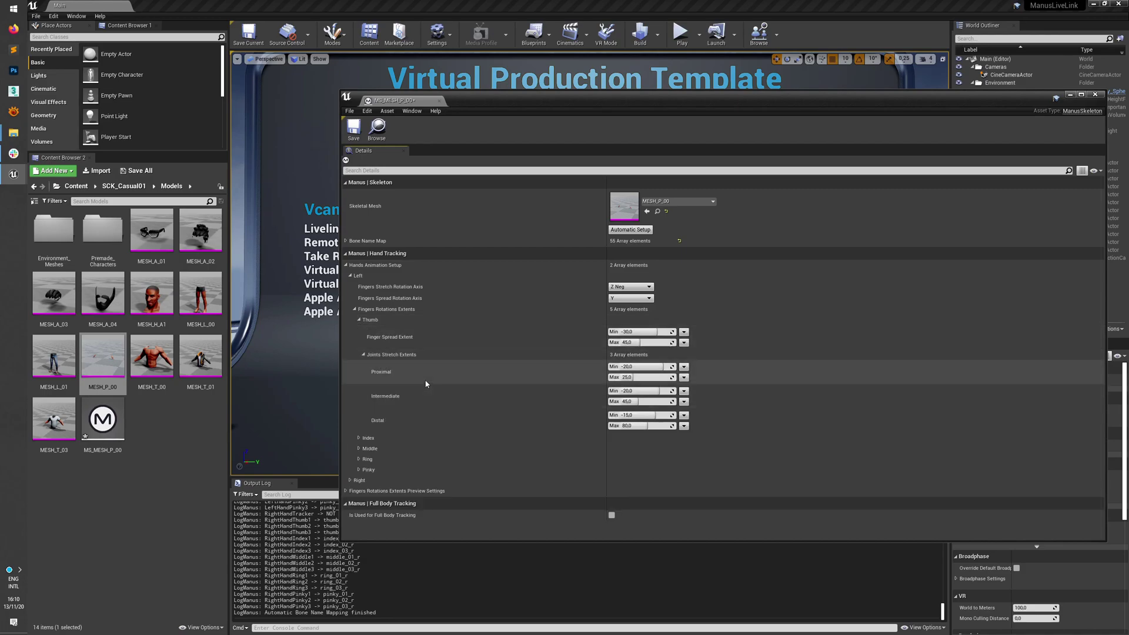
mouse_move(105, 372)
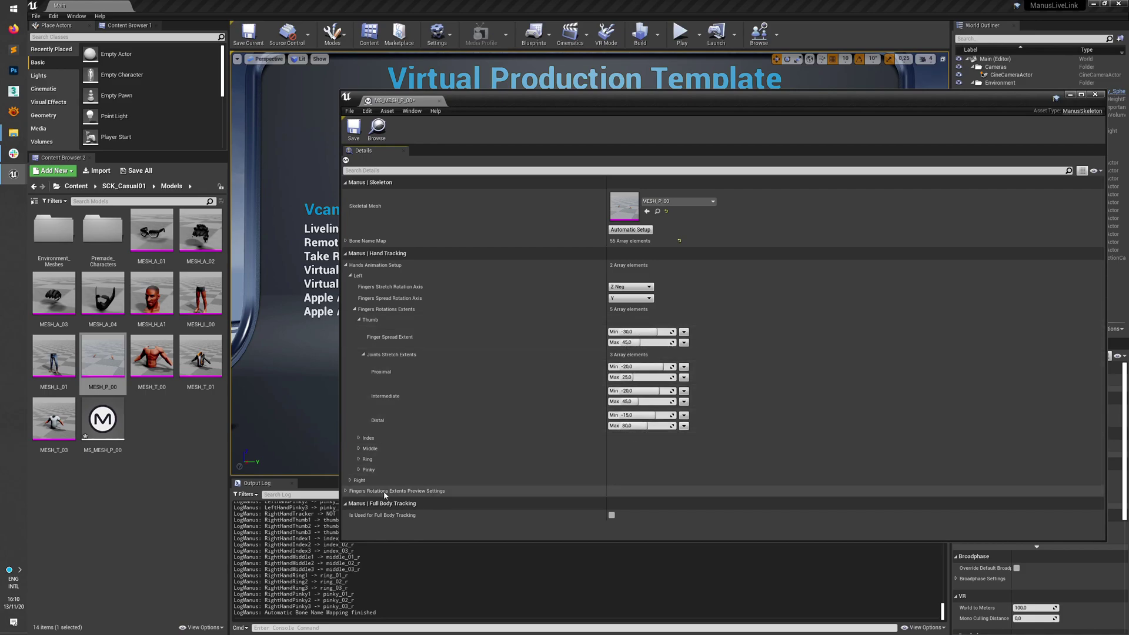
Step: Review the finger rotation preview settings, then save and close MS_MESH_P_00
left_click(346, 491)
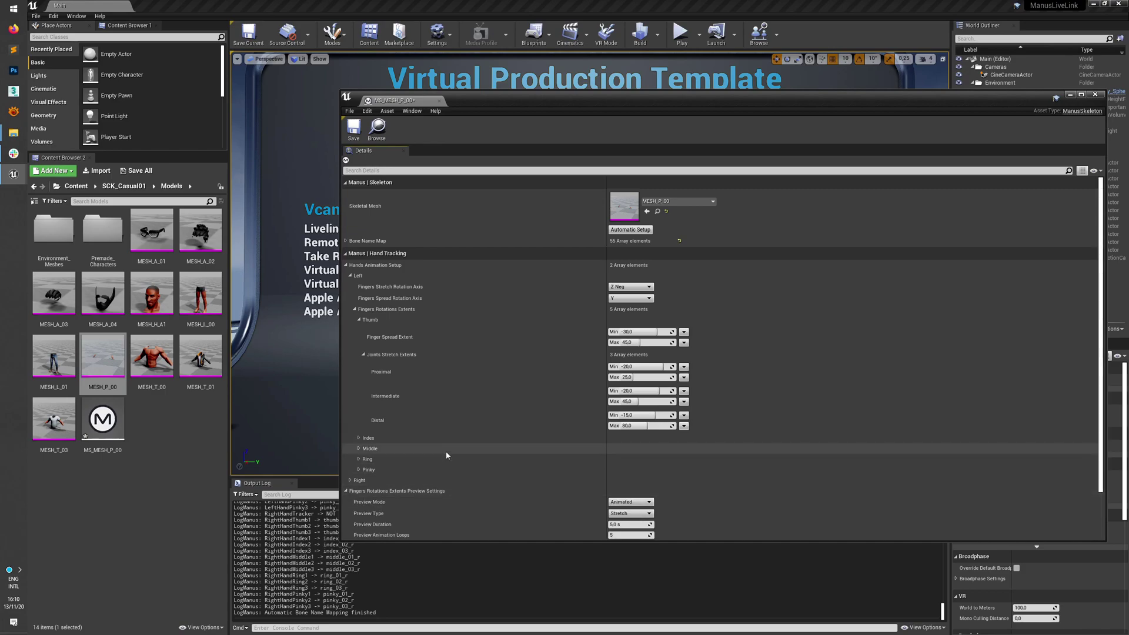
scroll(453, 465, "down", 1)
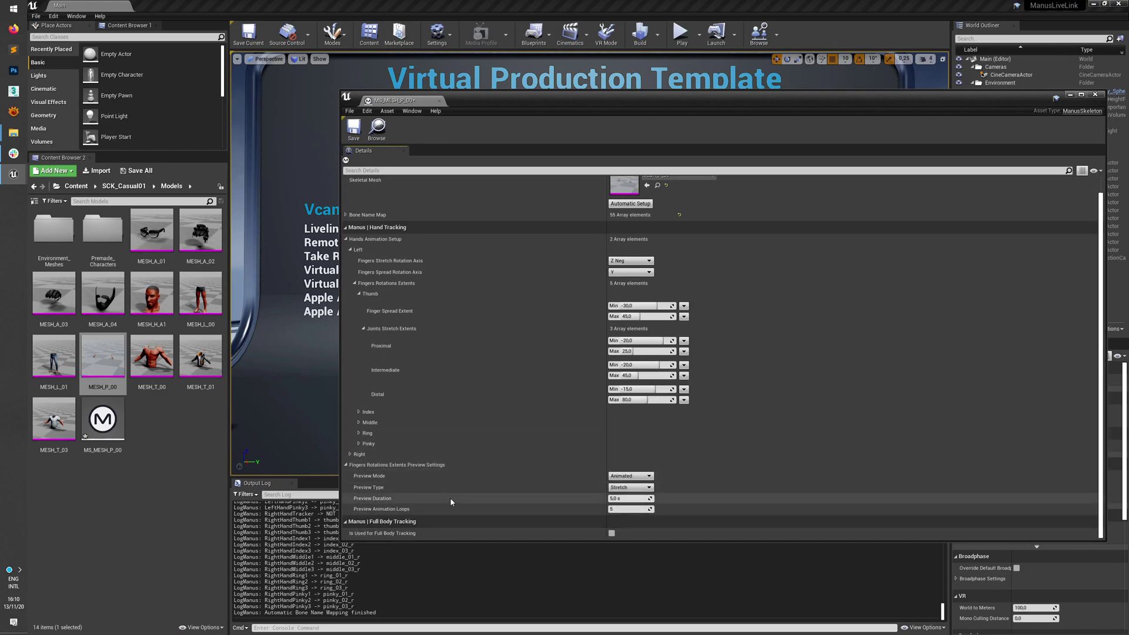
scroll(453, 494, "up", 1)
left_click(353, 131)
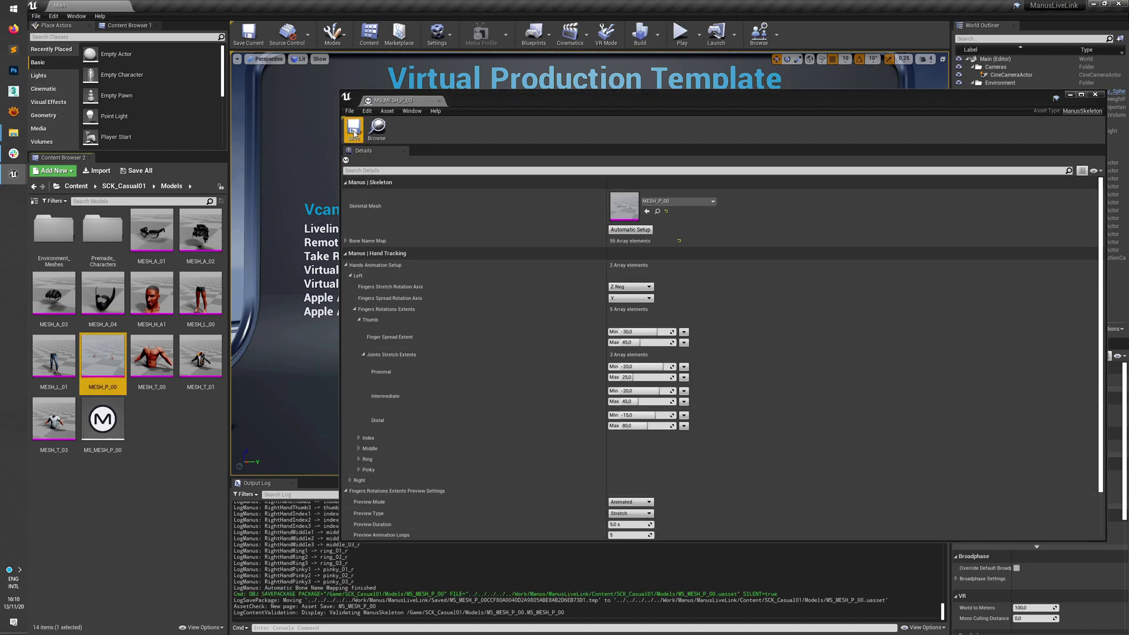
left_click(1094, 94)
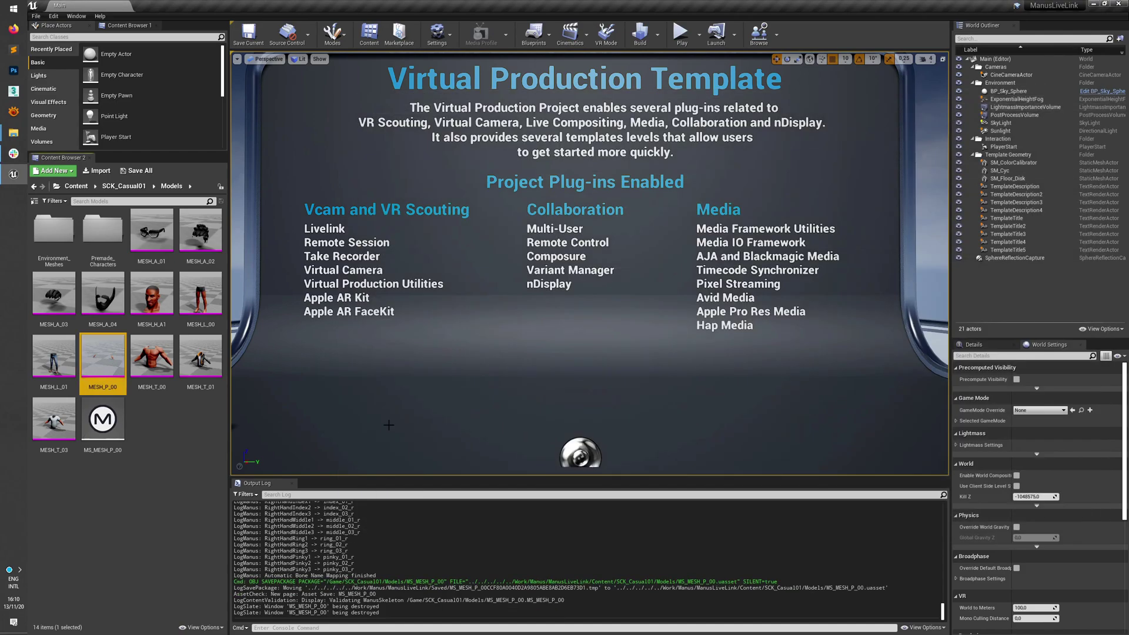
Step: Create an Animation Blueprint for UE4_Mannequin_Skeleton in Models and name it ManusLive
right_click(153, 438)
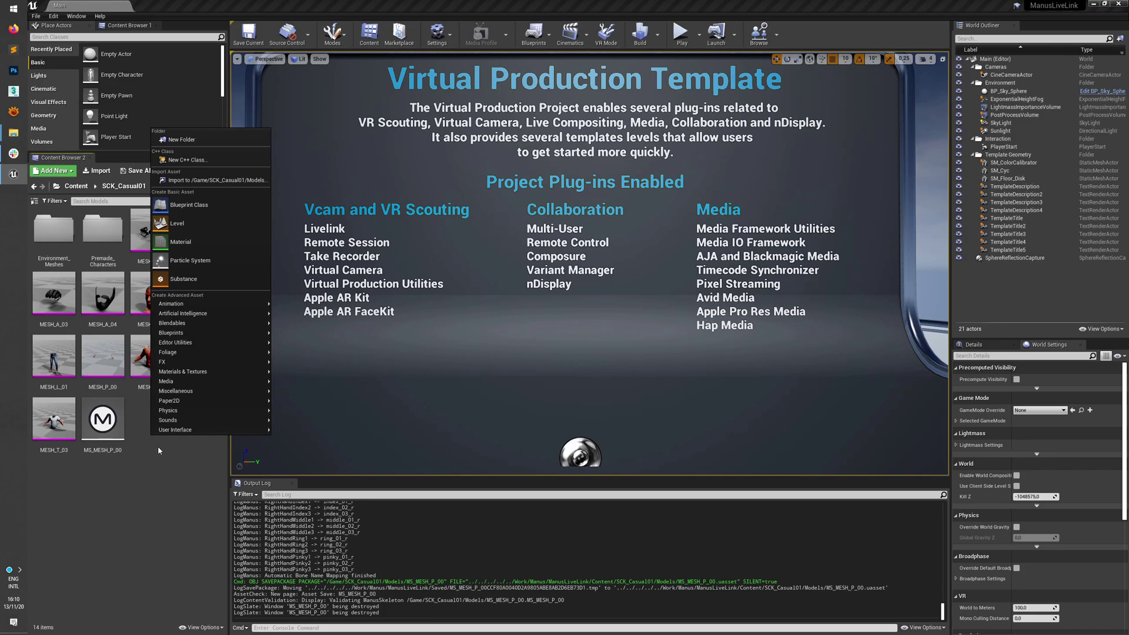
mouse_move(225, 307)
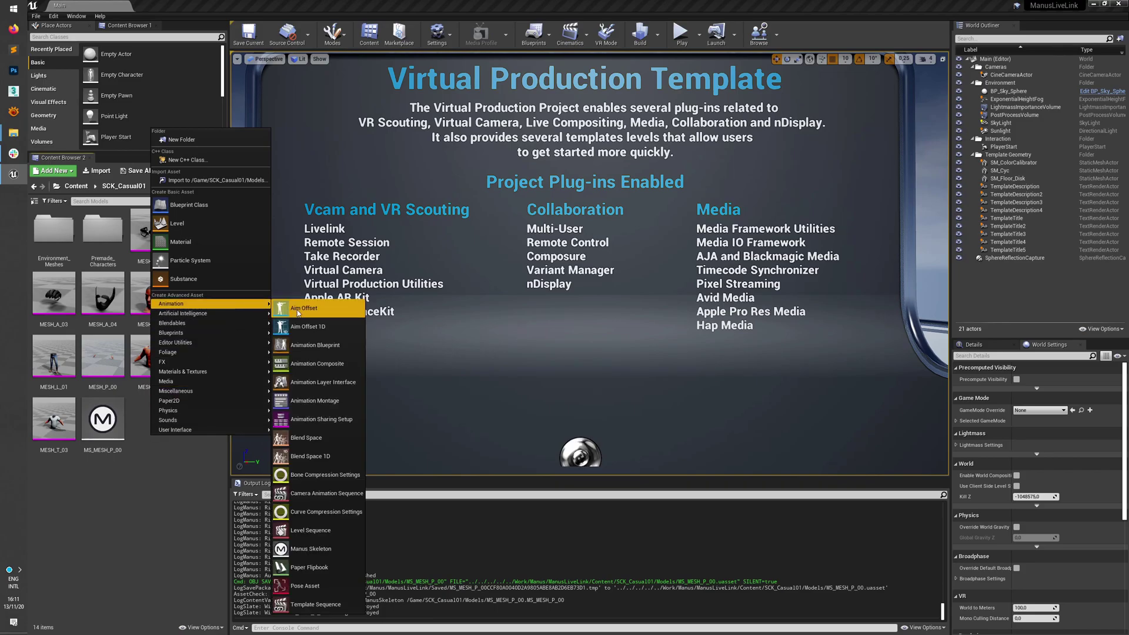
left_click(336, 349)
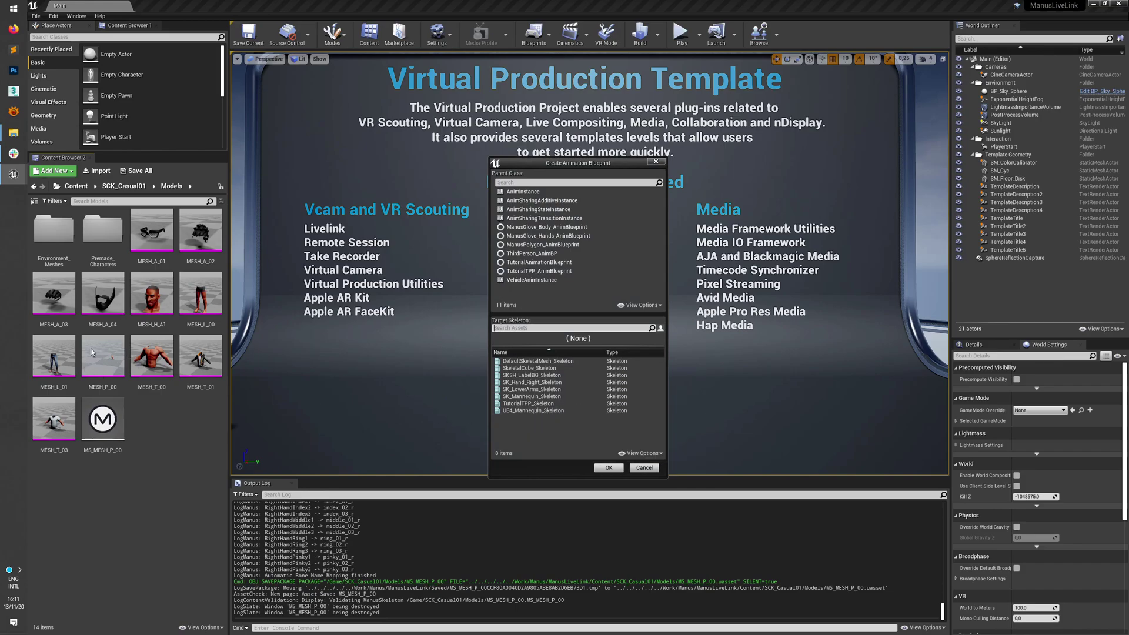
left_click(547, 410)
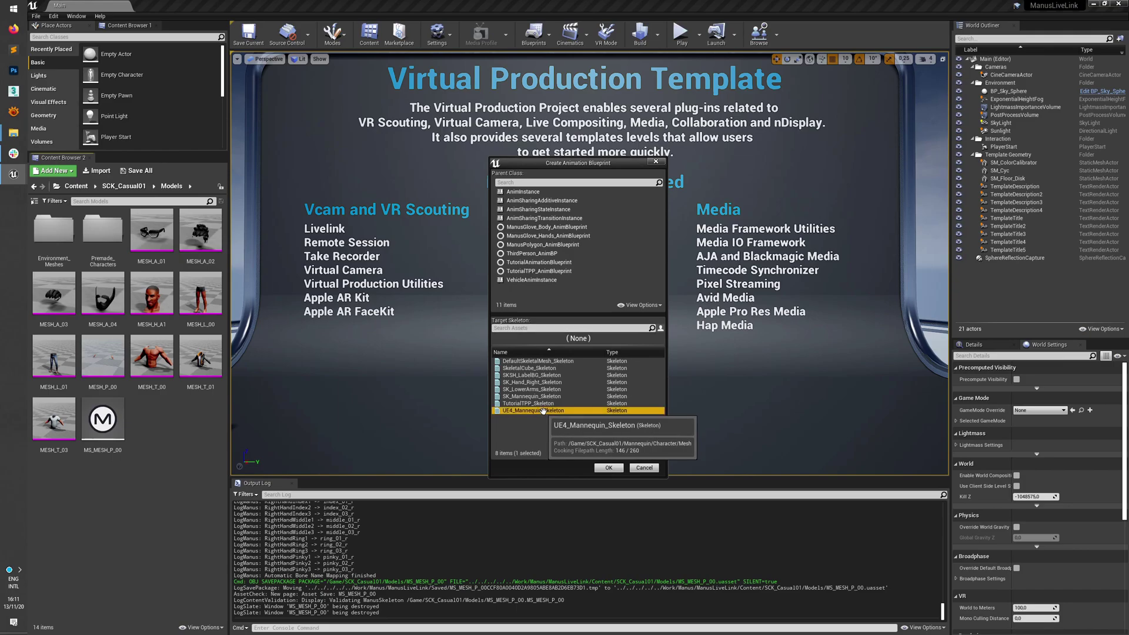
left_click(609, 468)
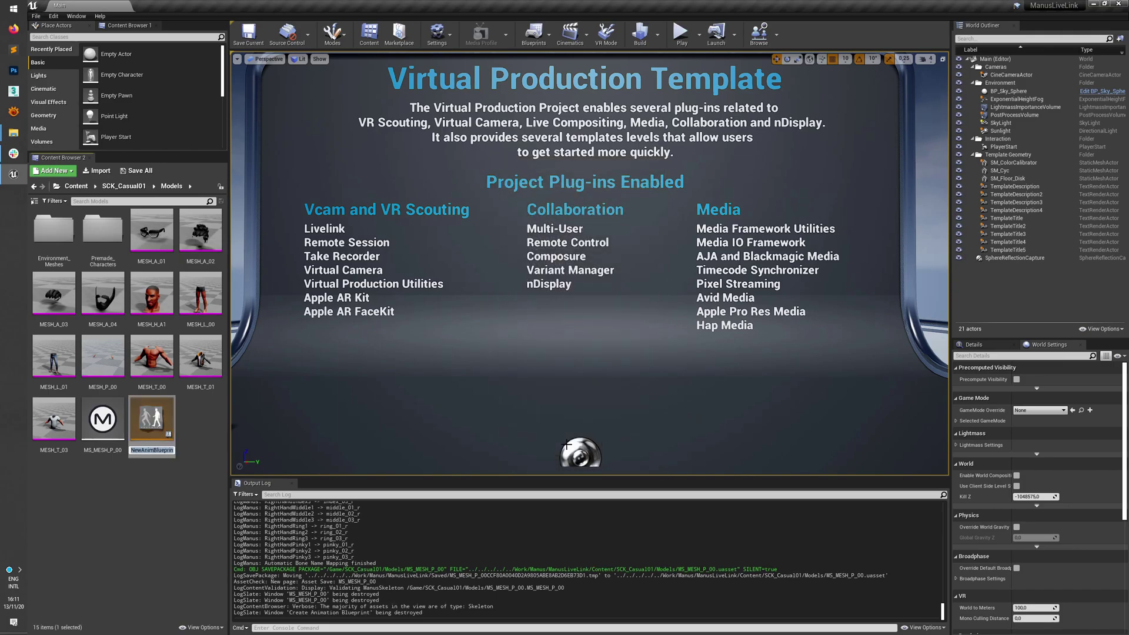
type("ManusLive")
key("Return")
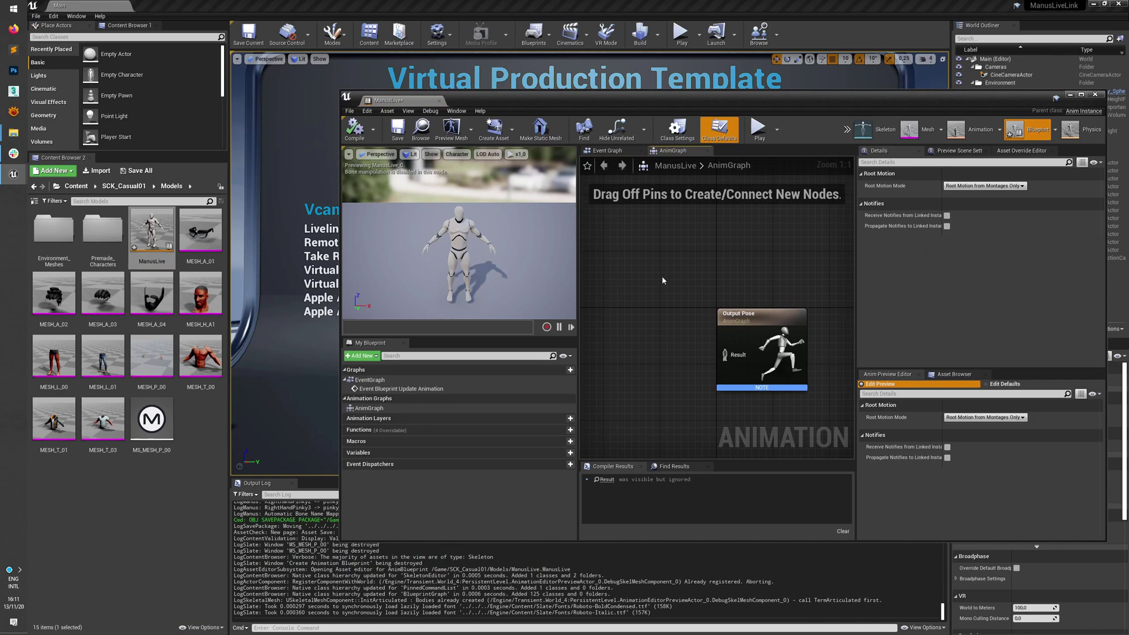
Step: Wire a Manus Live Link Pose node into Output Pose, then compile and save ManusLive
right_click(612, 287)
type("manus live")
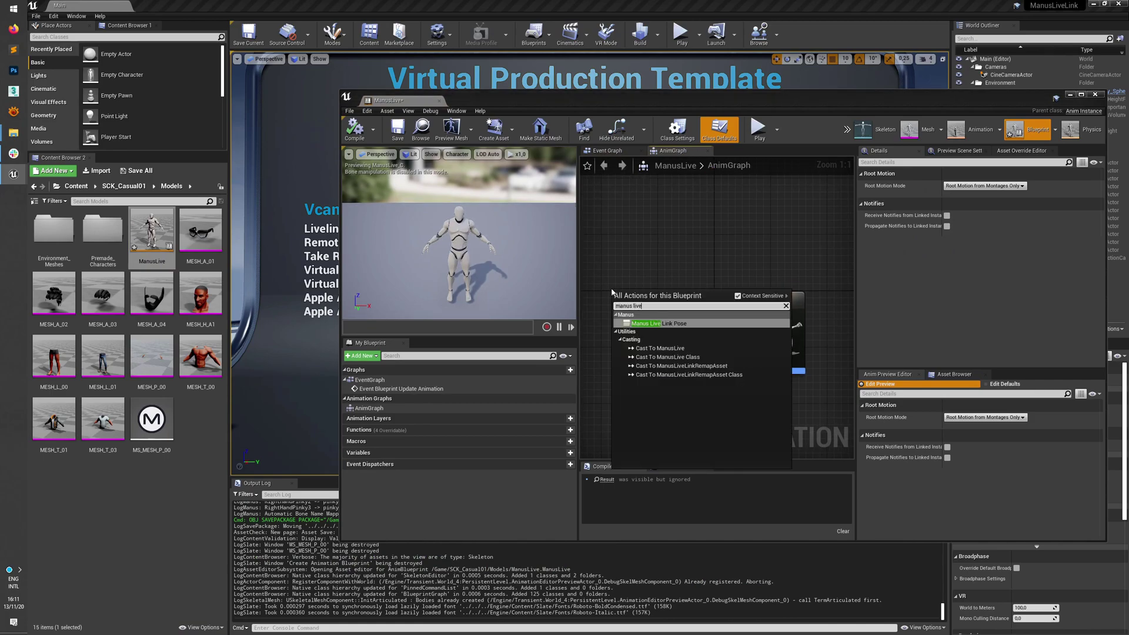
key("Return")
left_click_drag(676, 311, 721, 338)
left_click(553, 309)
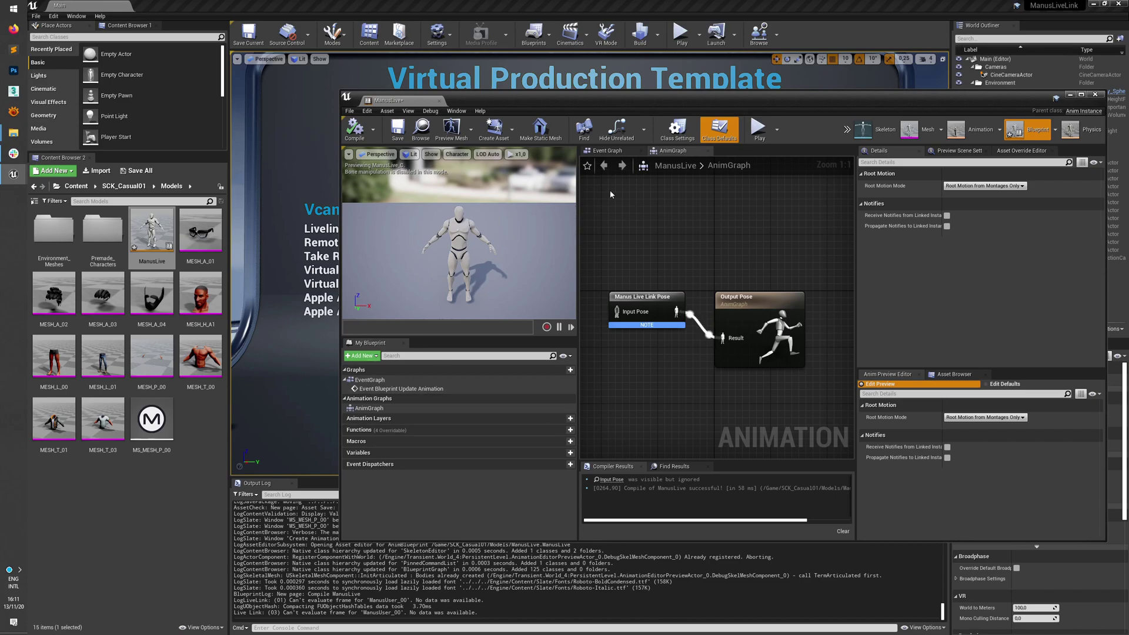
left_click(397, 130)
Step: Close the ManusLive editor and create a Pawn blueprint class named ManusPawn in Models
left_click(438, 100)
right_click(203, 427)
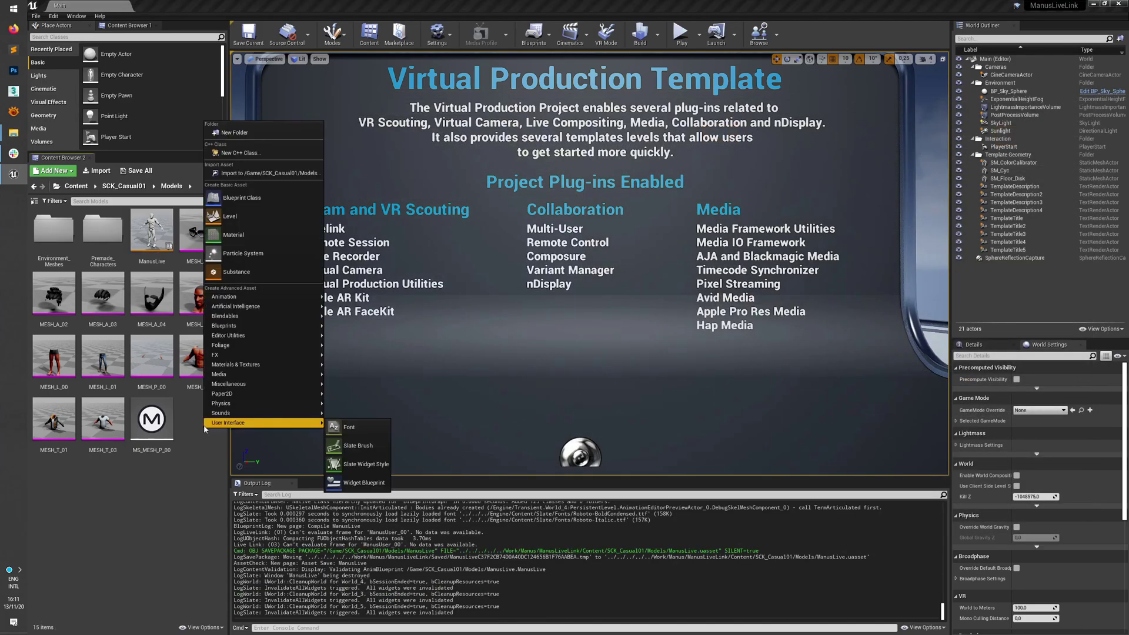
left_click(271, 199)
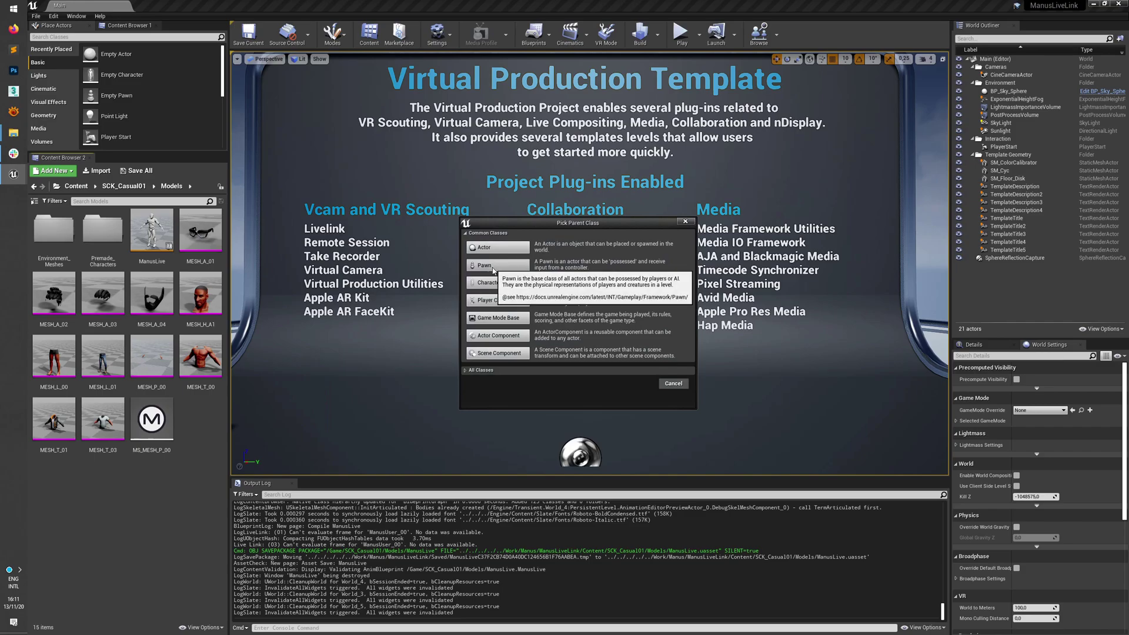
left_click(492, 265)
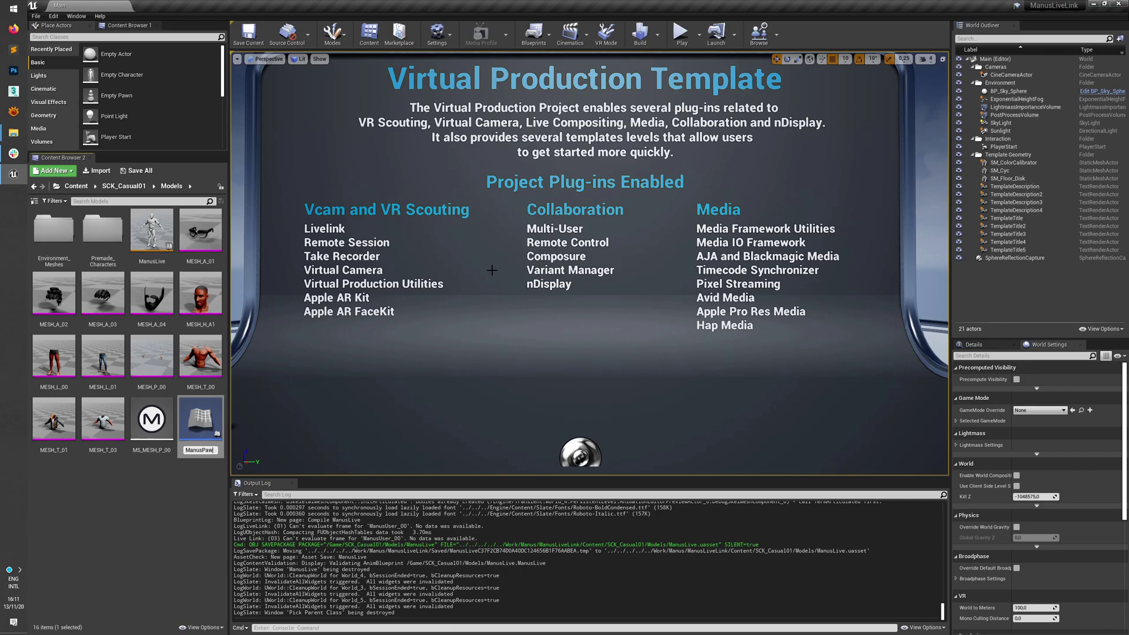
type("n")
key("Return")
Step: Open ManusPawn, add a Manus component, and widen the details panel
double_click(200, 235)
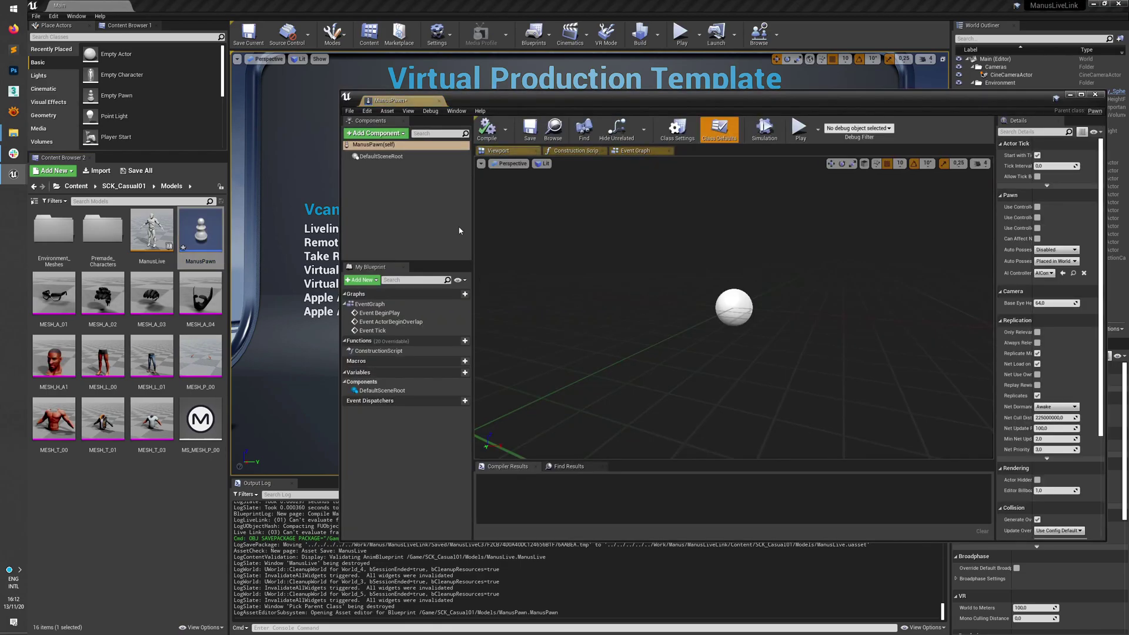
left_click(358, 134)
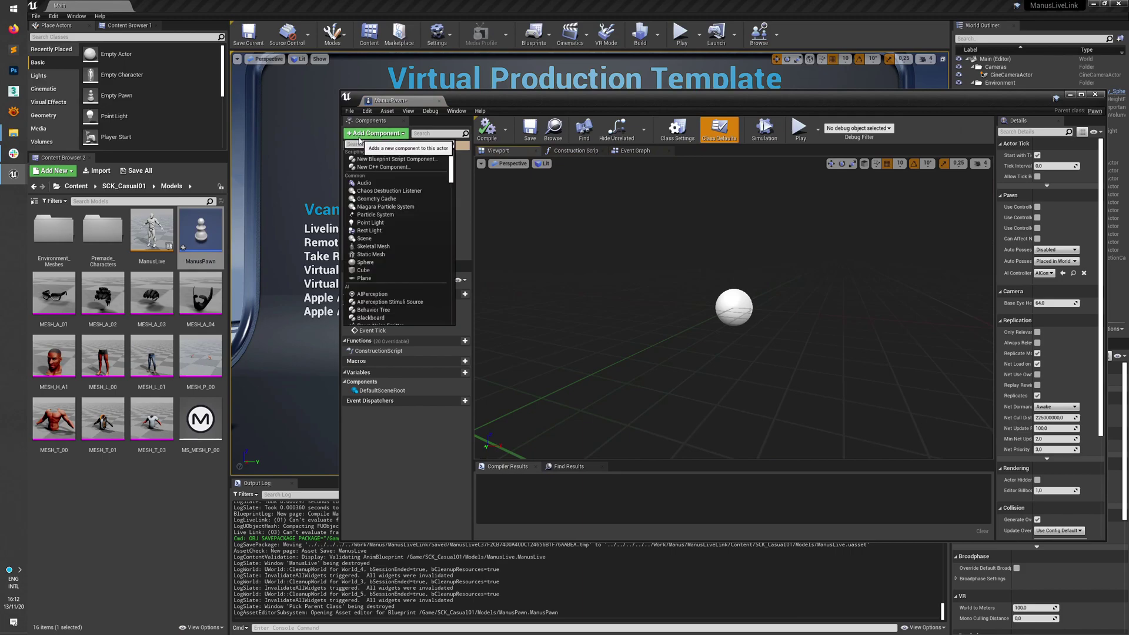
type("manus")
key("Return")
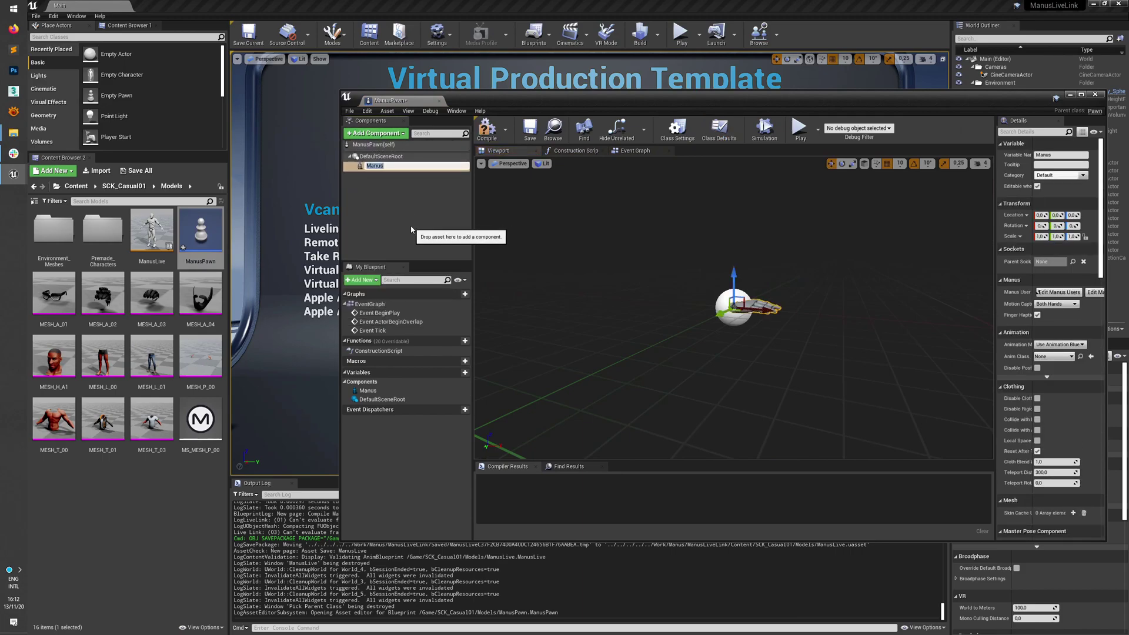
left_click_drag(646, 97, 546, 72)
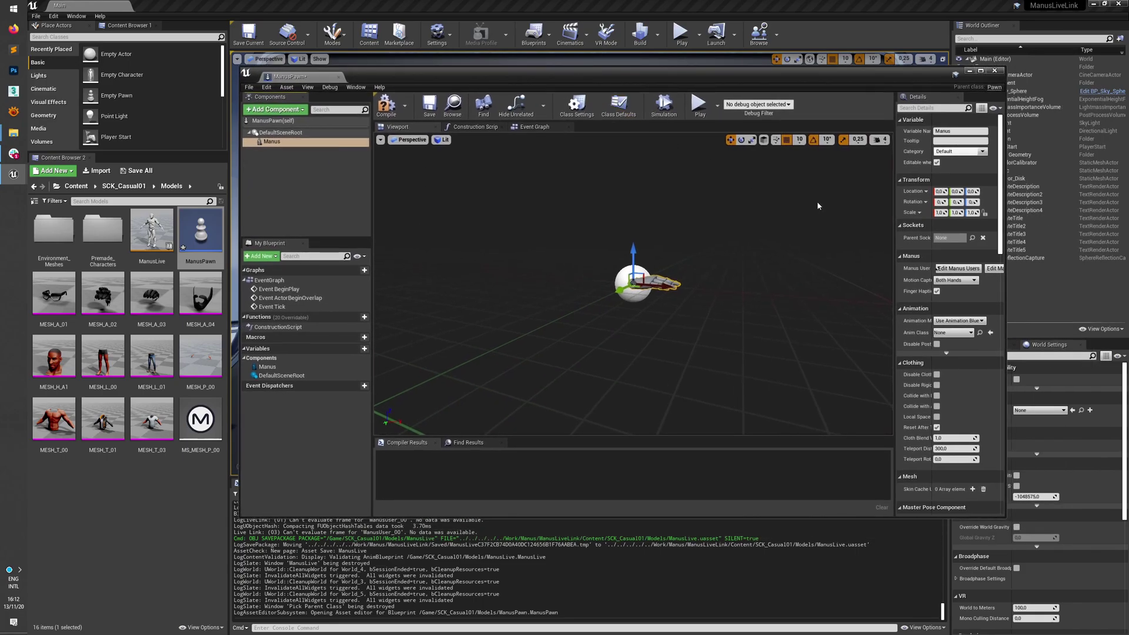
left_click_drag(894, 229, 686, 229)
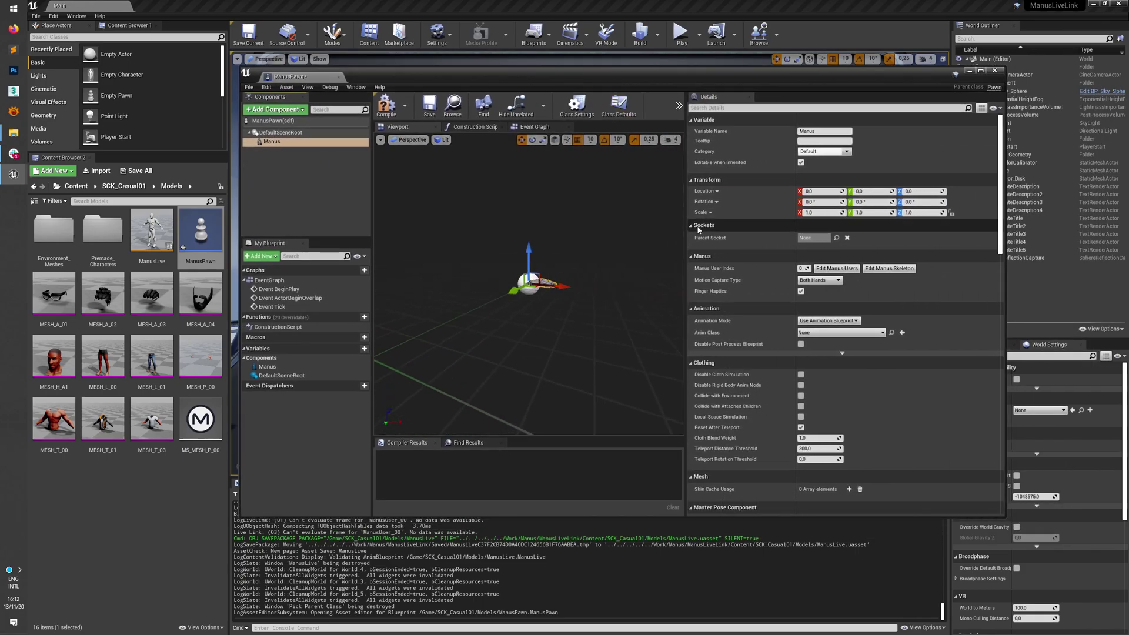
left_click_drag(786, 83, 844, 82)
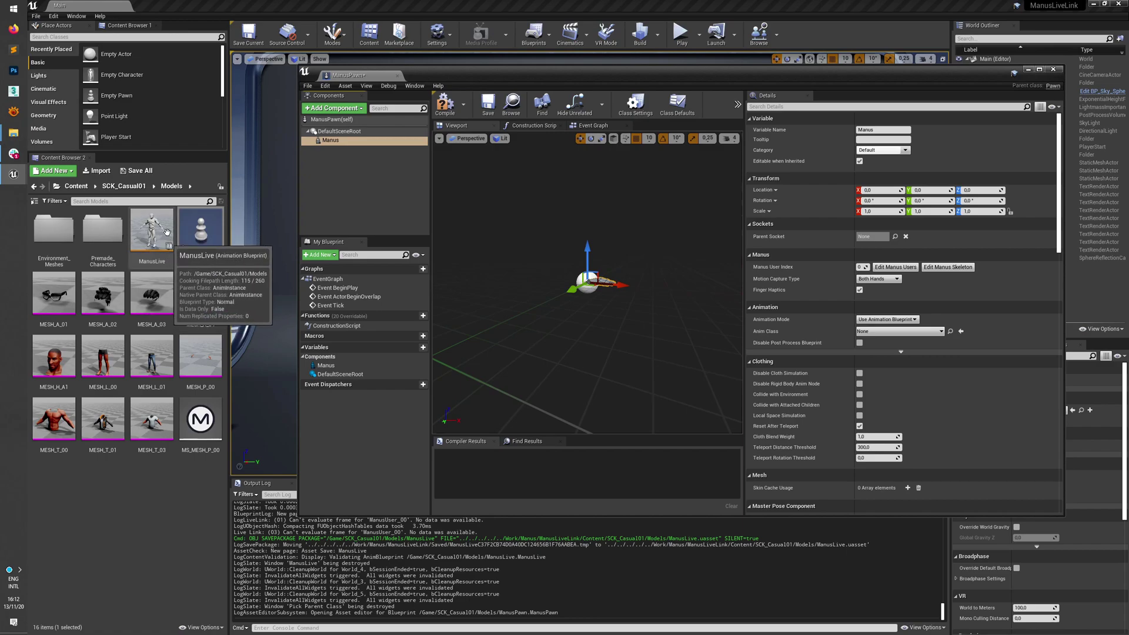
Step: Set the animation class to ManusLive, save, and make MS_MESH_P_00 the Manus user's skeleton
left_click(900, 333)
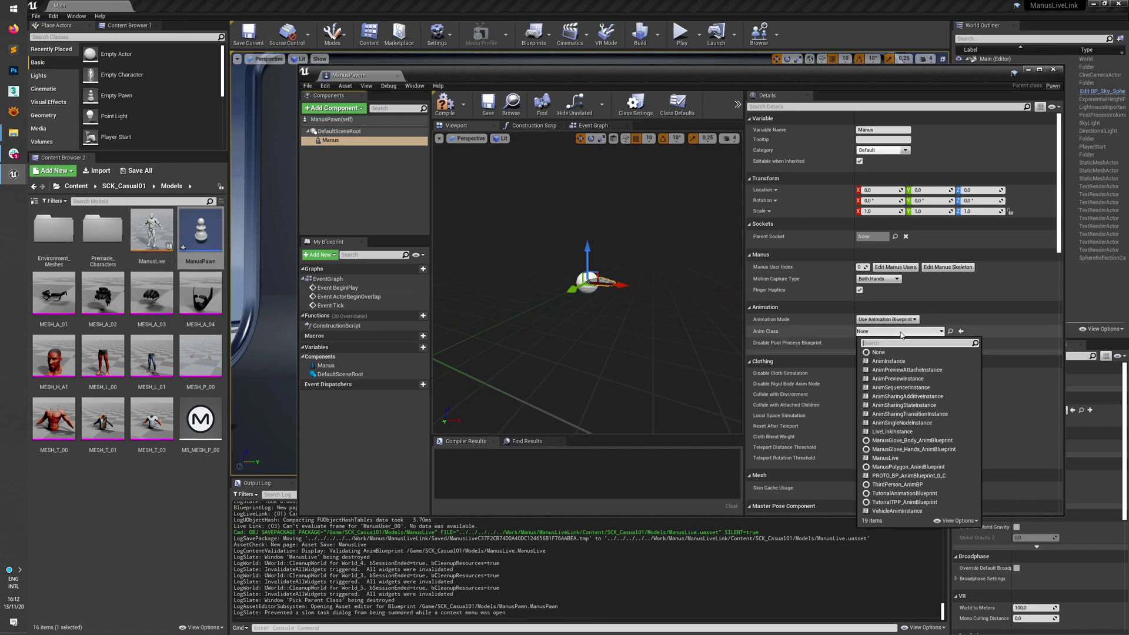
type("manusl")
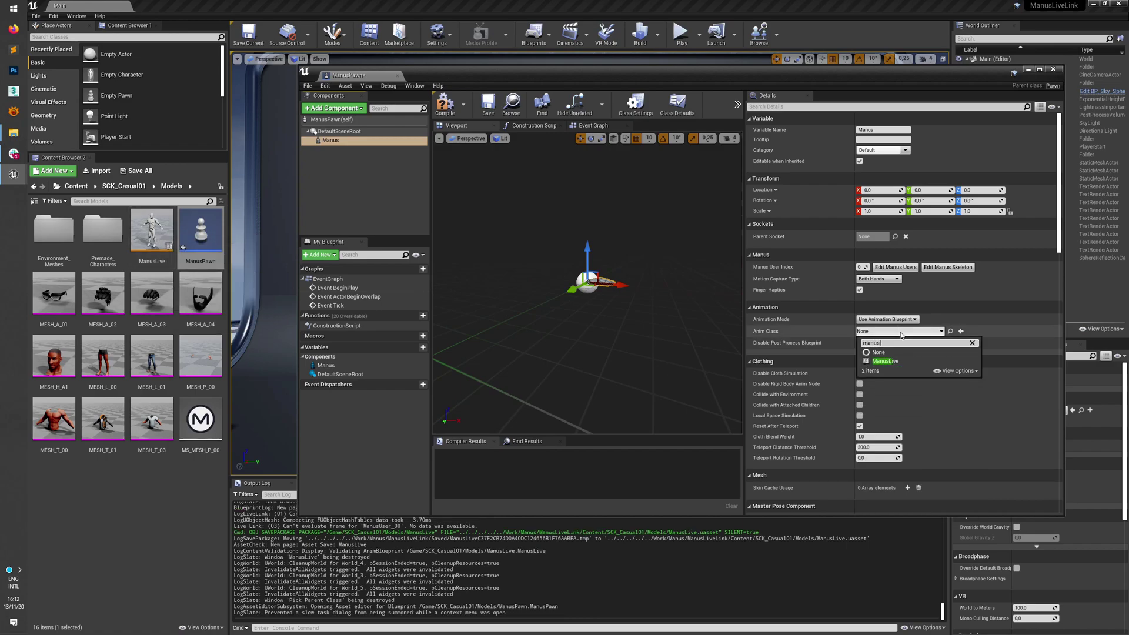
left_click(884, 361)
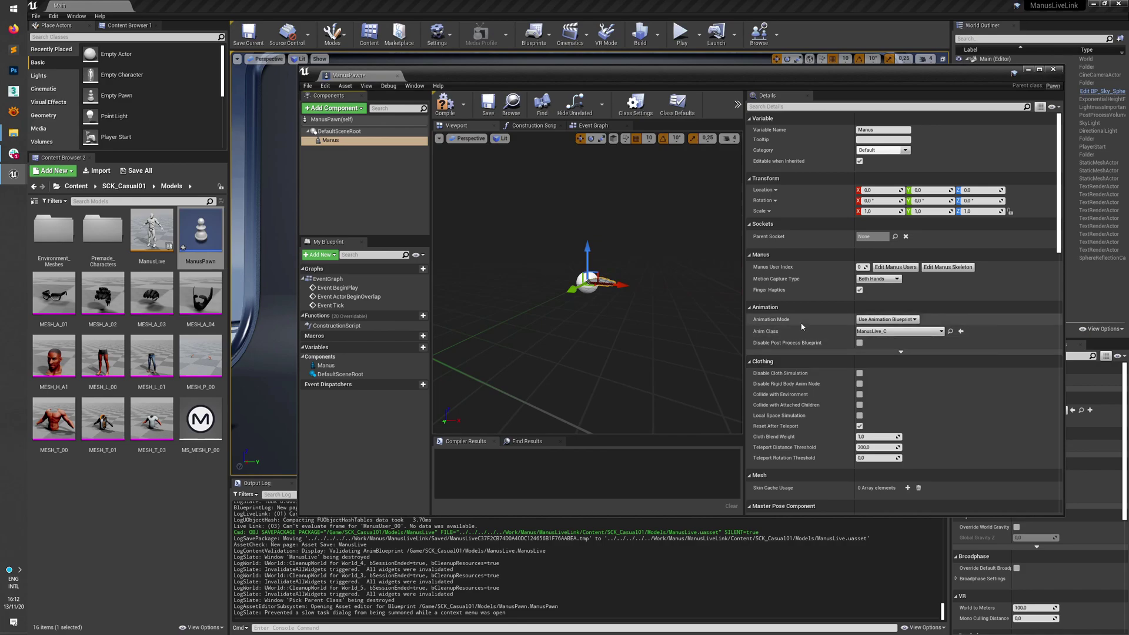
key("ctrl+s")
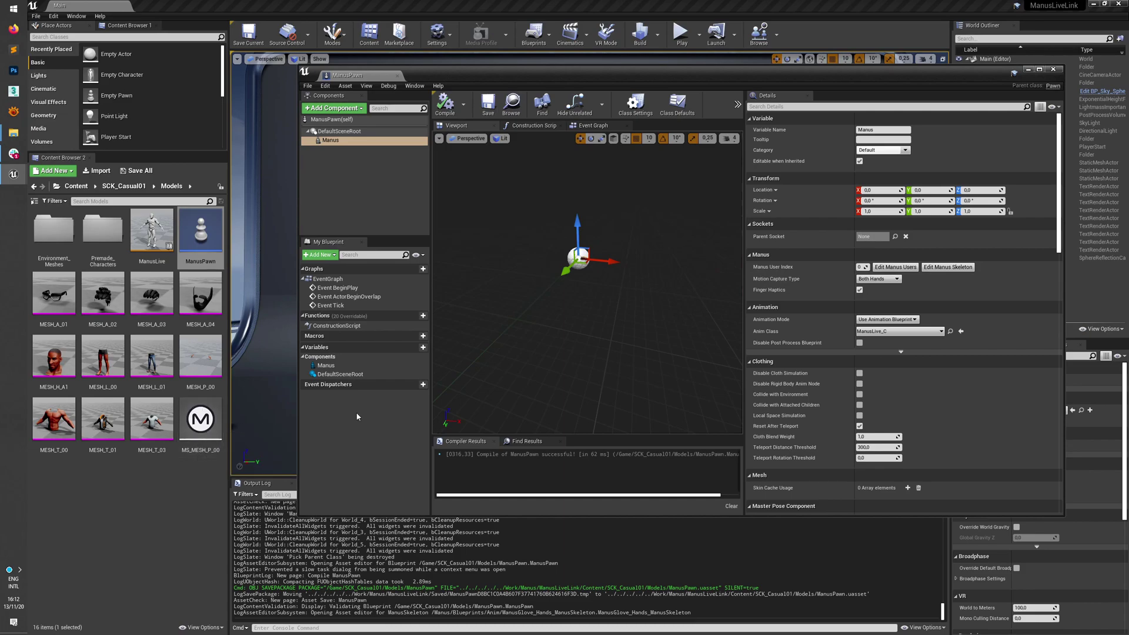
left_click(892, 268)
left_click_drag(198, 422, 644, 290)
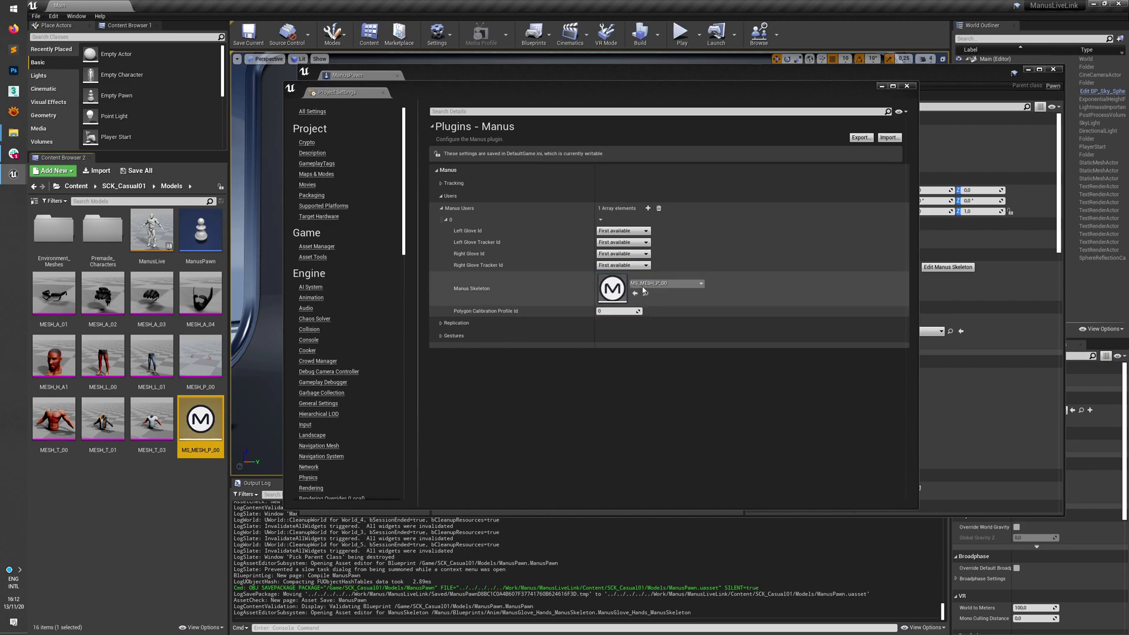
Step: Close Project Settings, check the MS_MESH_P_00 hands, then compile, save and close ManusPawn
left_click(906, 85)
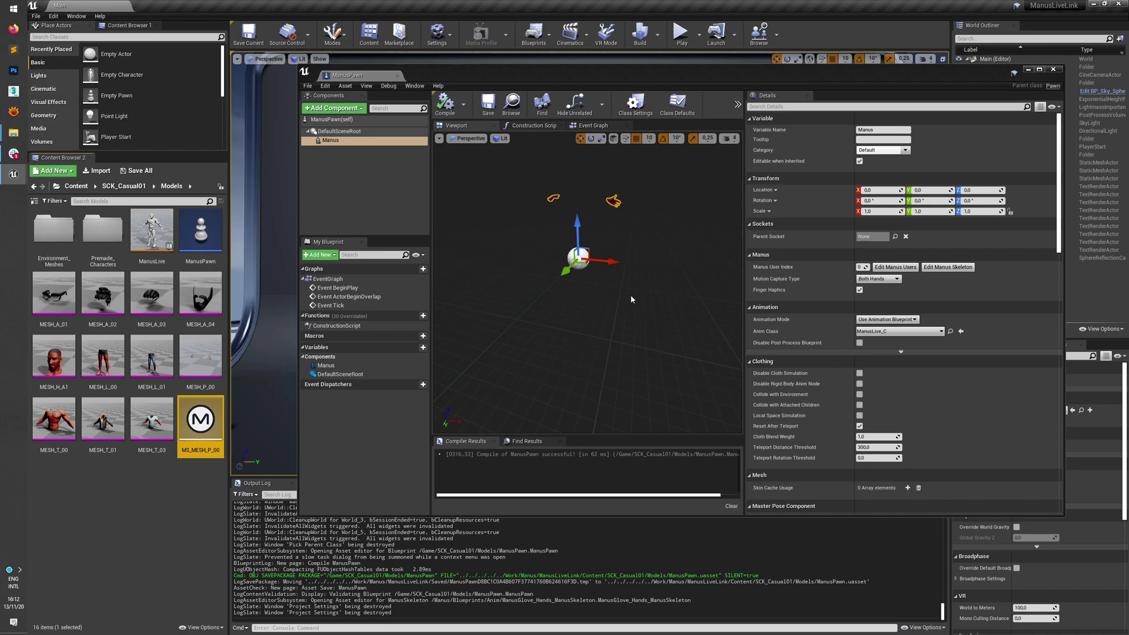
mouse_move(652, 217)
left_mouse_down()
mouse_move(651, 168)
mouse_move(637, 232)
left_mouse_up()
left_click(442, 109)
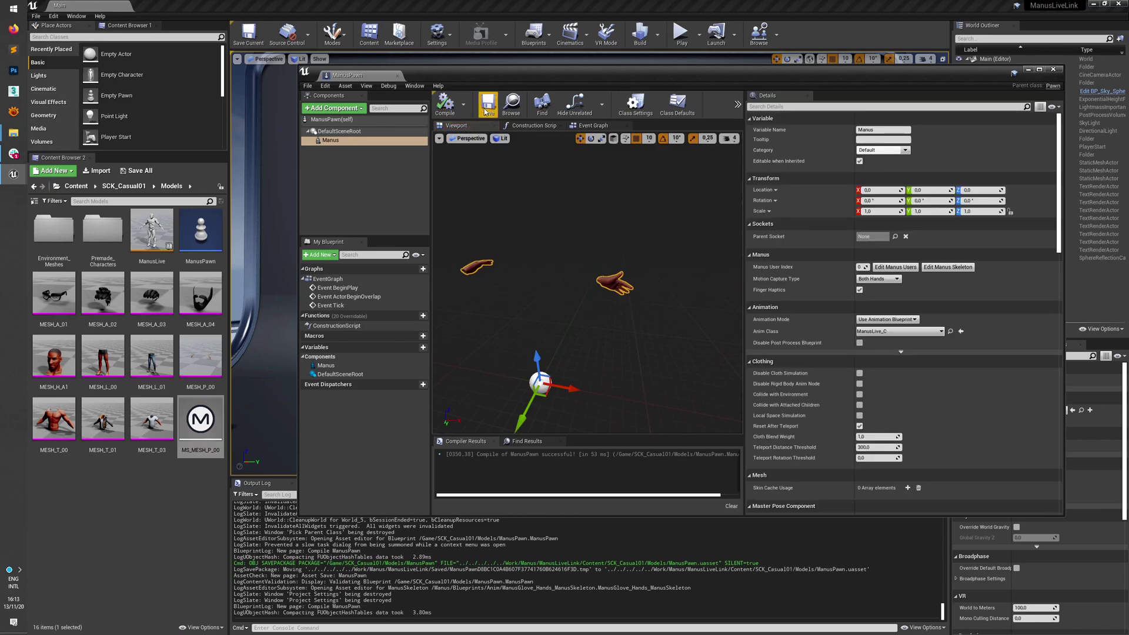
left_click(1053, 69)
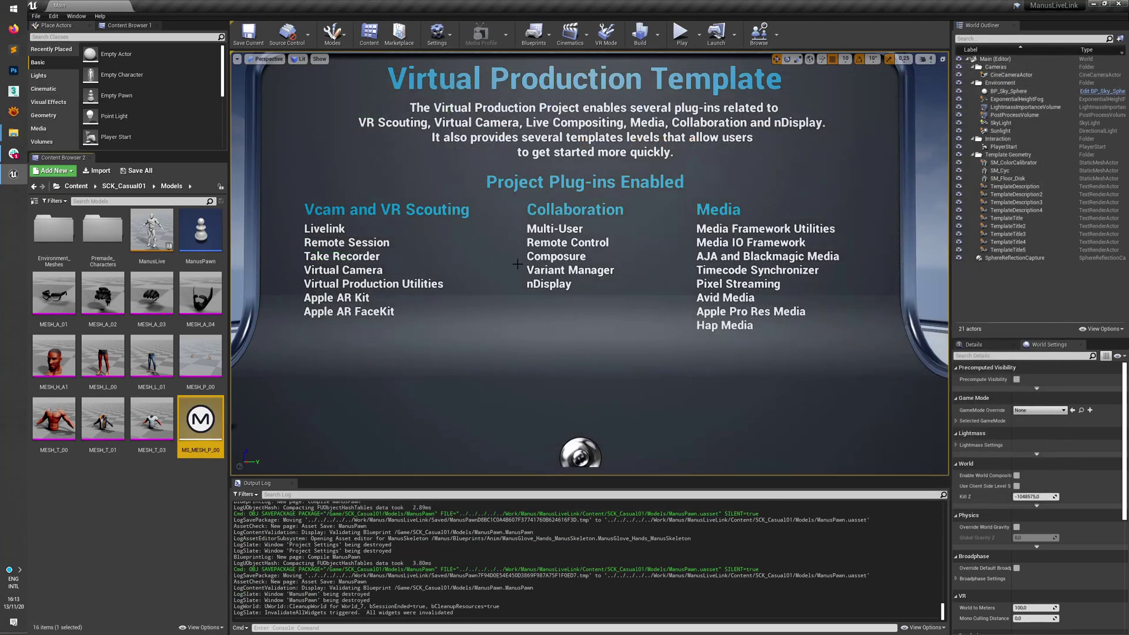
Step: Place a ManusPawn in the Main level, frame it, and play-test with Eject to inspect the hand
scroll(522, 256, "down", 2)
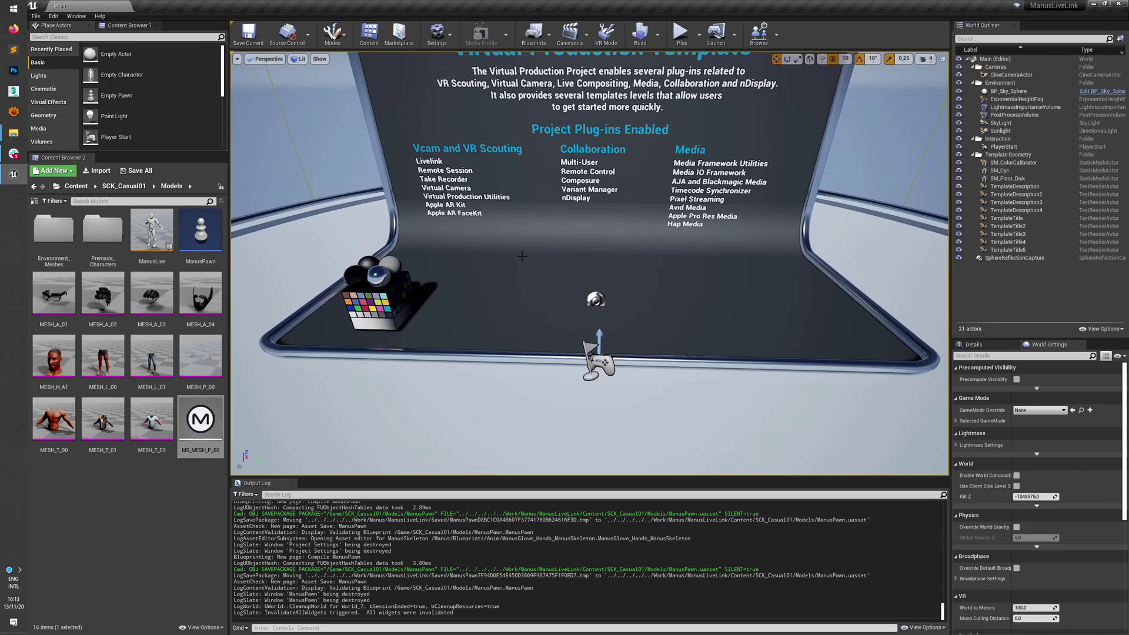
left_click_drag(201, 230, 570, 291)
key("f")
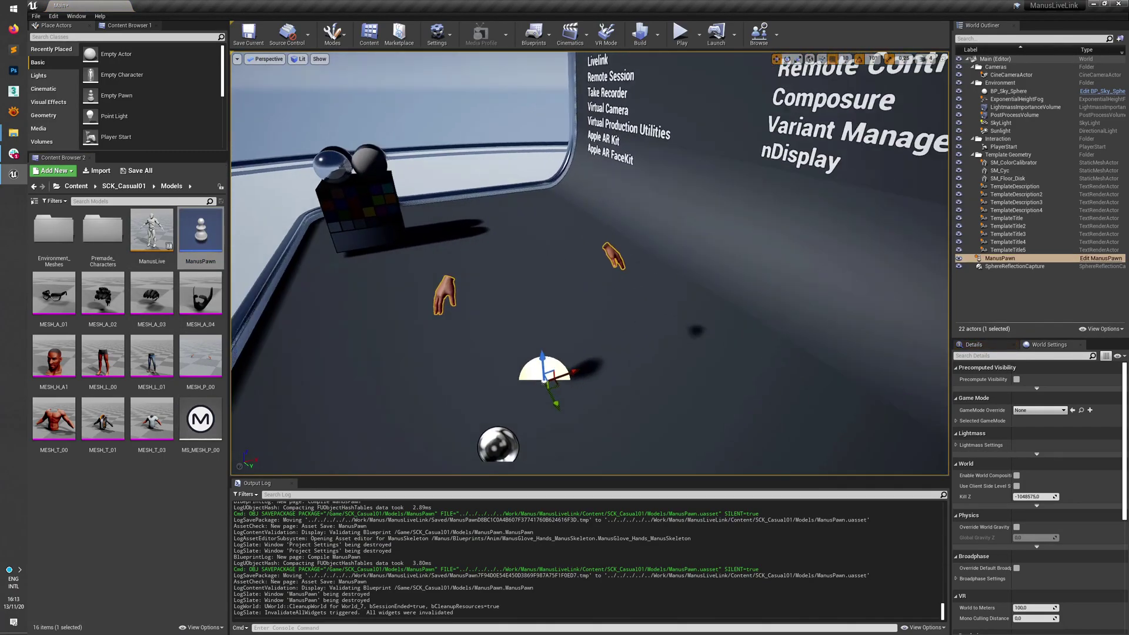
left_click(680, 33)
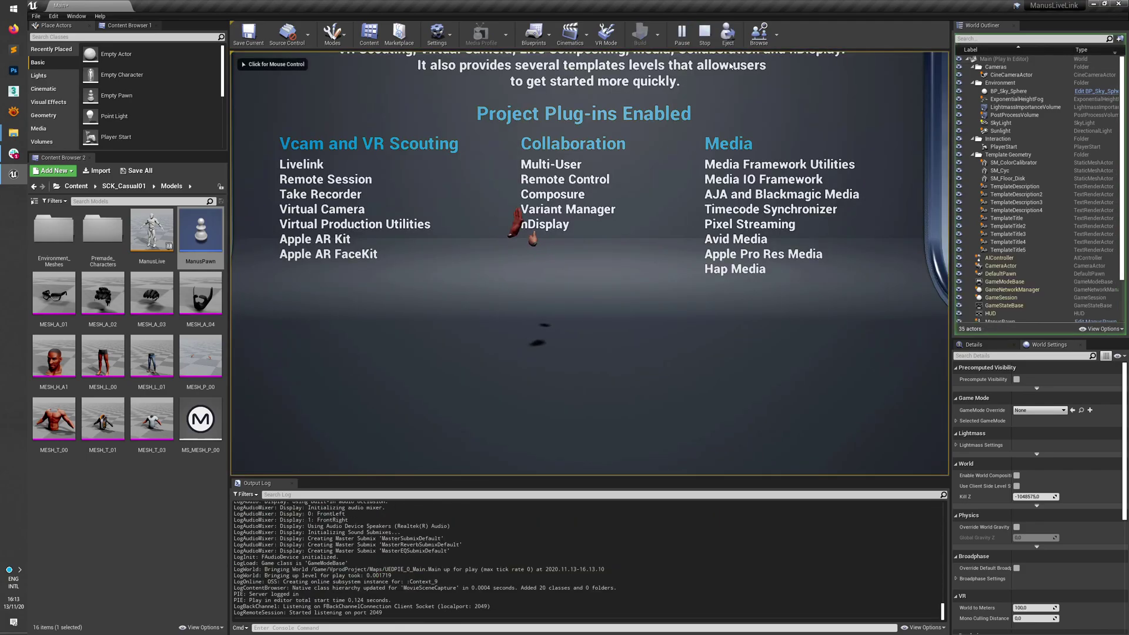
left_click(727, 34)
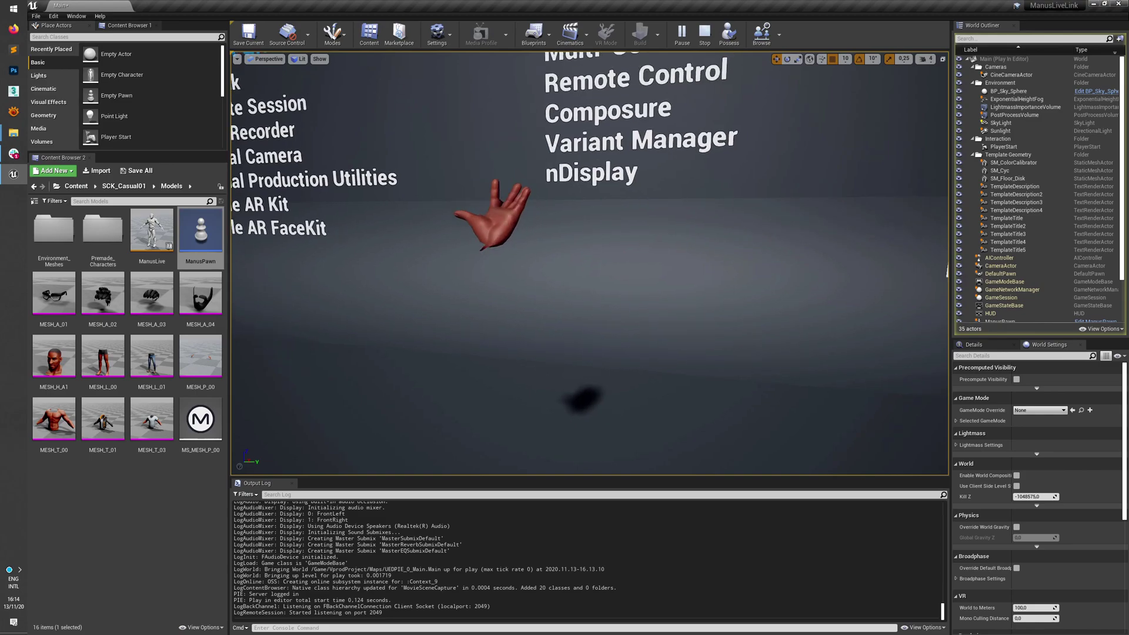
left_click(704, 33)
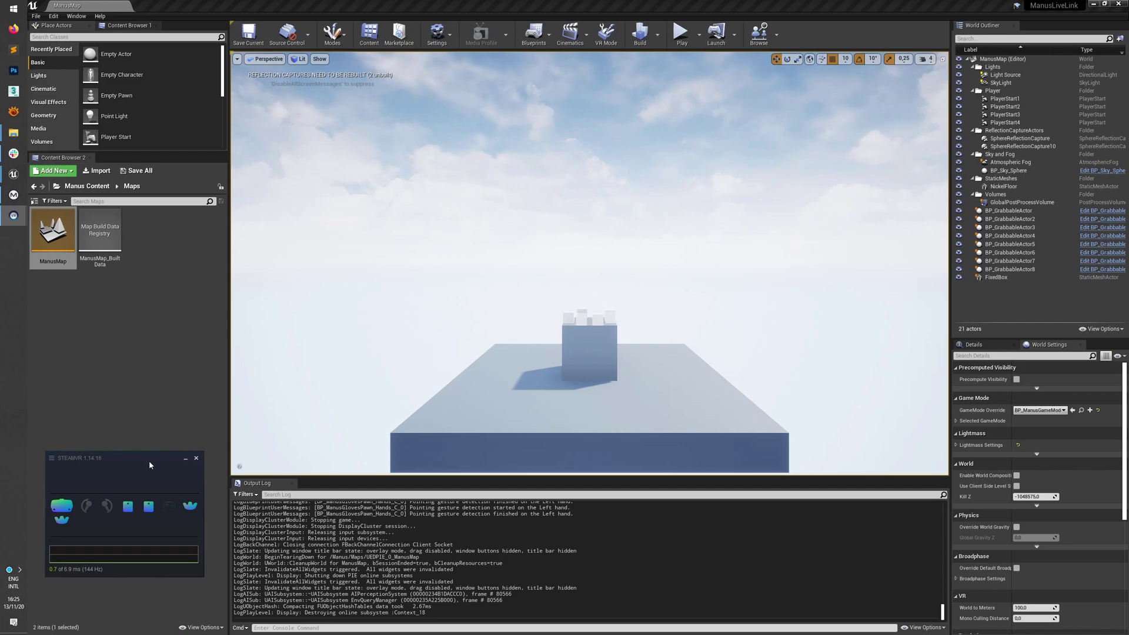
right_click(189, 505)
left_click(226, 525)
left_click_drag(386, 223, 441, 140)
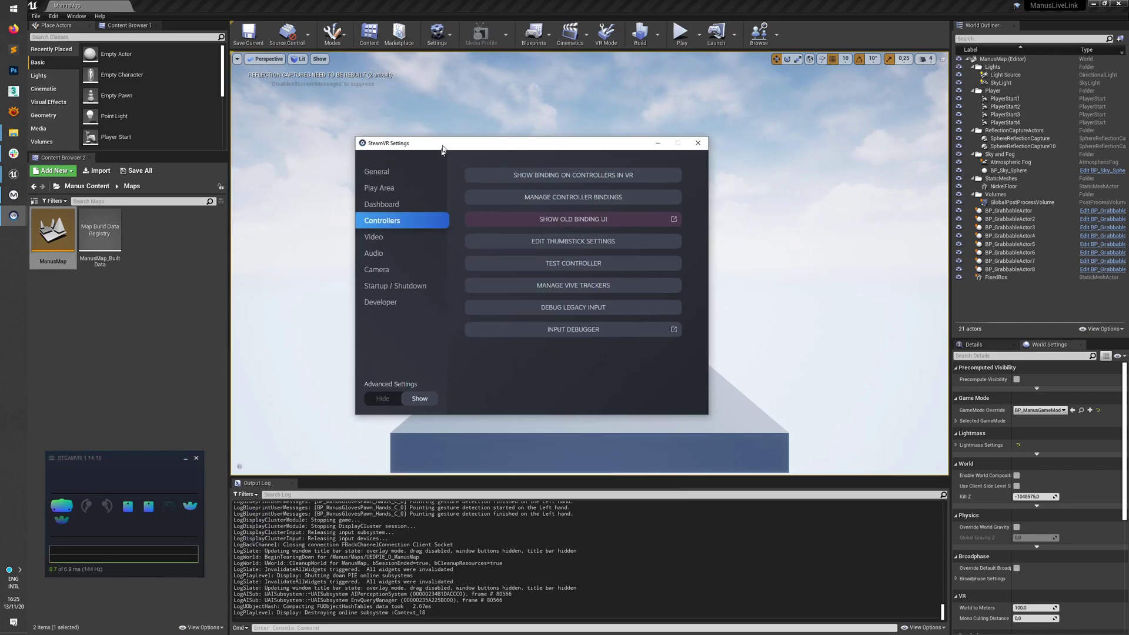
left_click(609, 281)
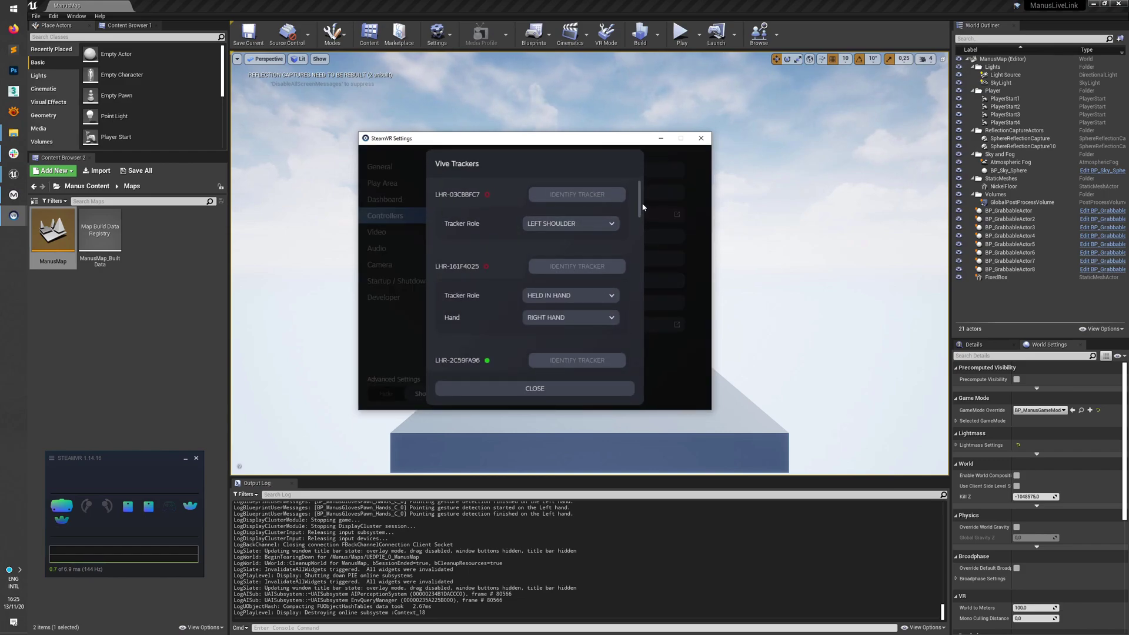
scroll(641, 209, "down", 3)
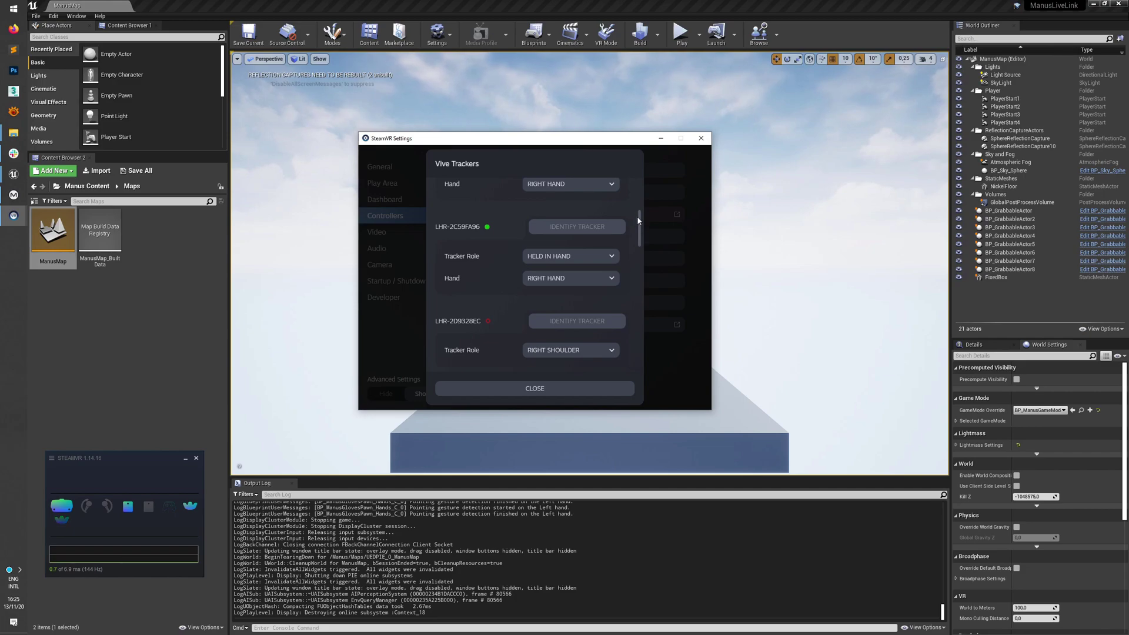
left_click_drag(637, 217, 626, 291)
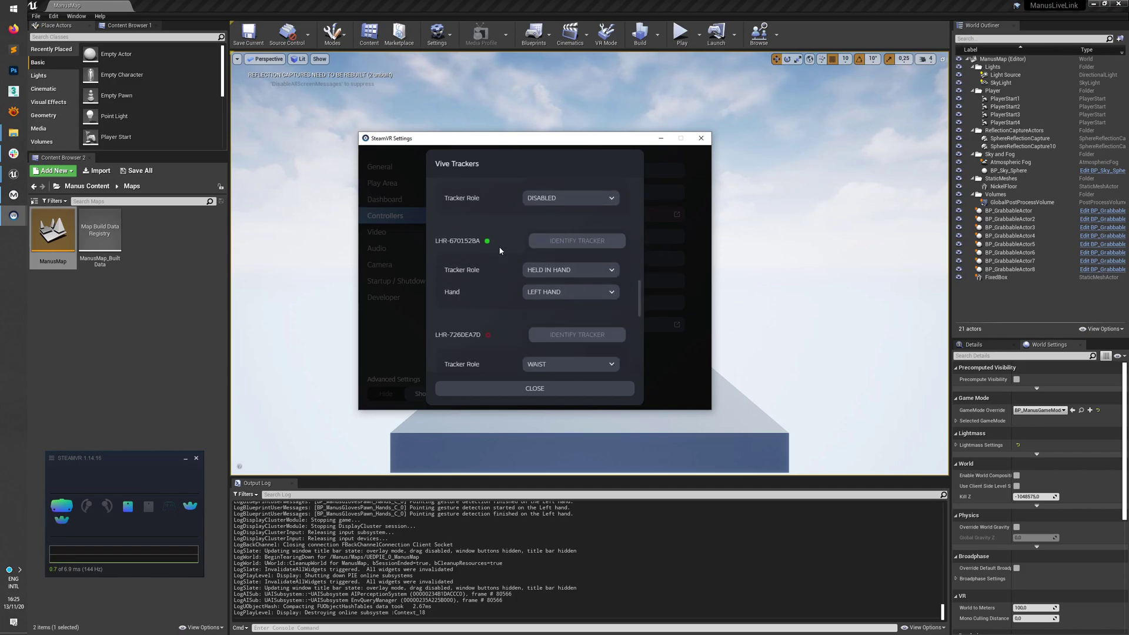
left_click(534, 388)
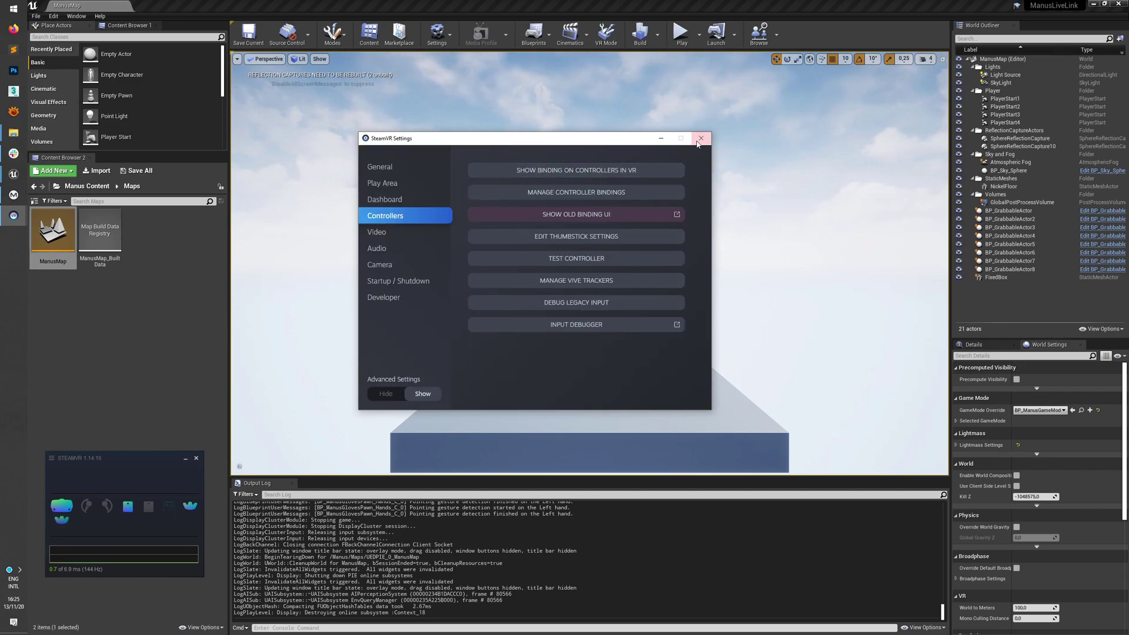
left_click(699, 139)
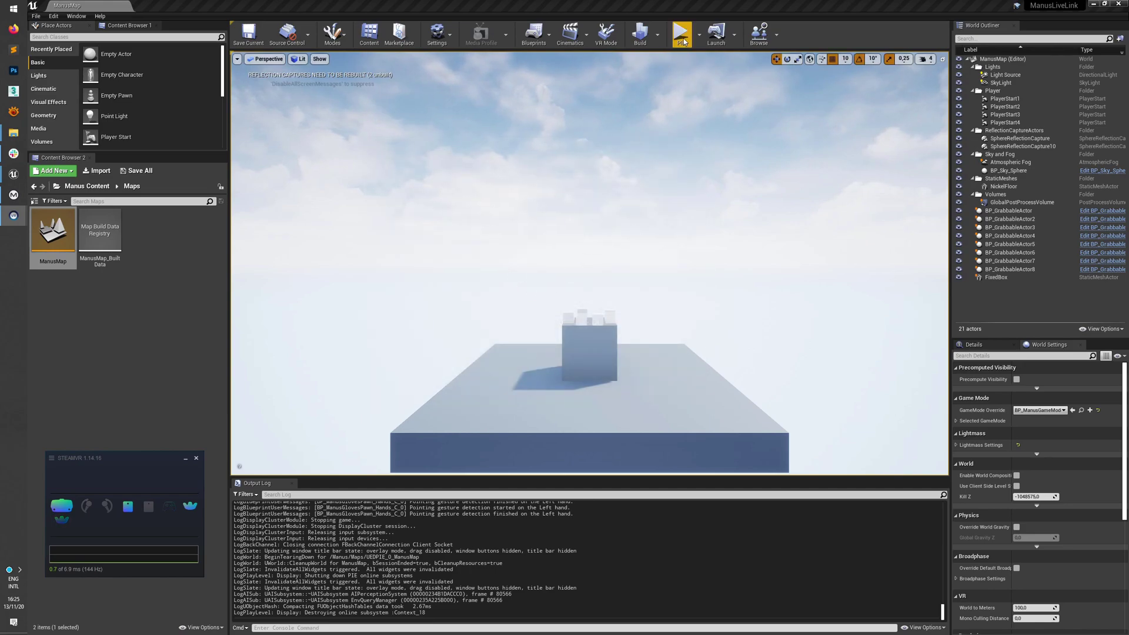
Step: Play the level with Eject to view the glove hands, stop, then close the VR preview
left_click(681, 34)
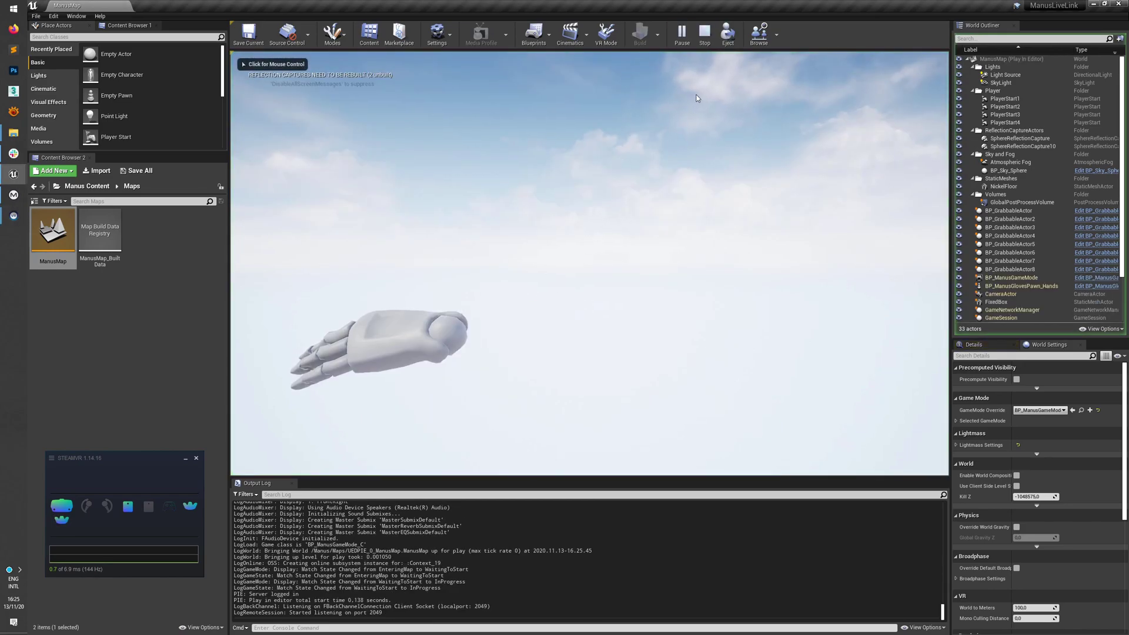
left_click(728, 33)
scroll(704, 153, "down", 5)
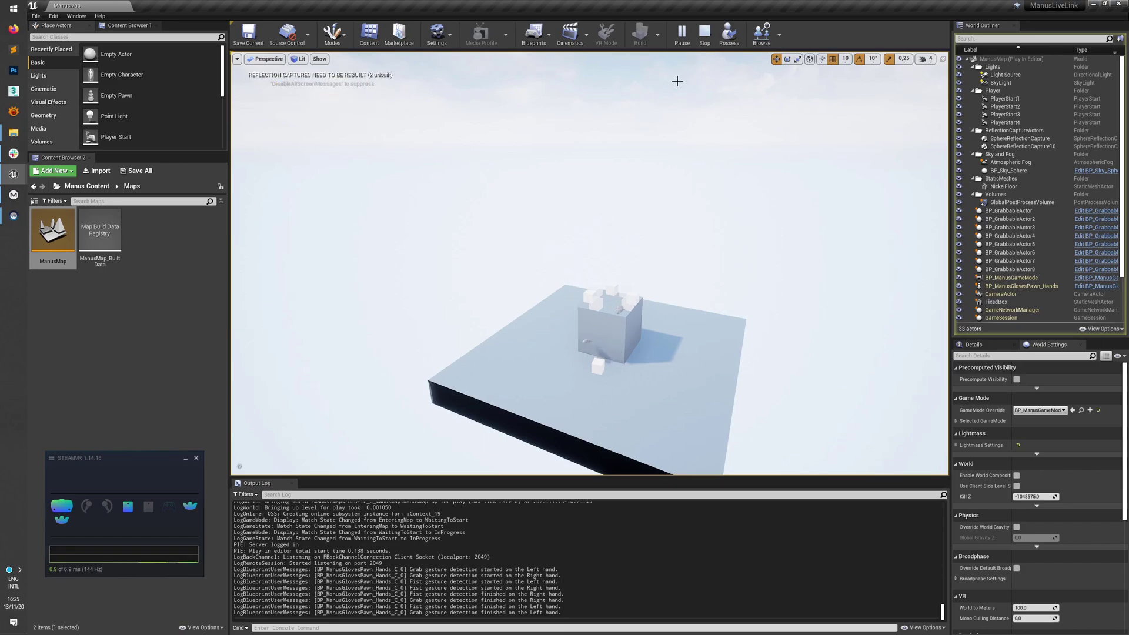
left_click(704, 34)
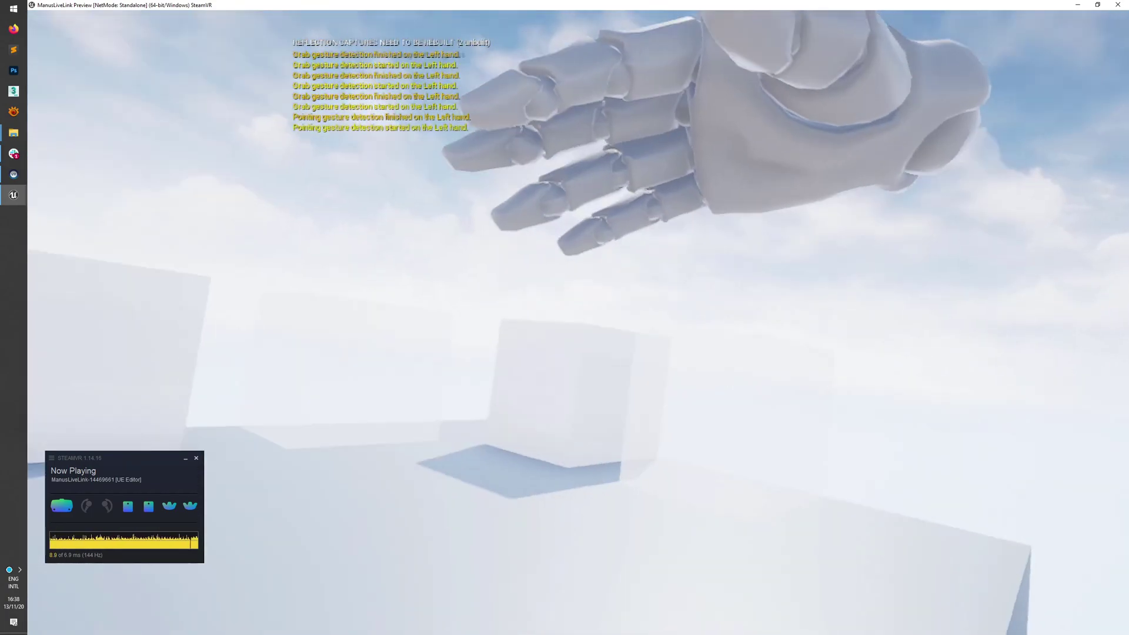
key("Escape")
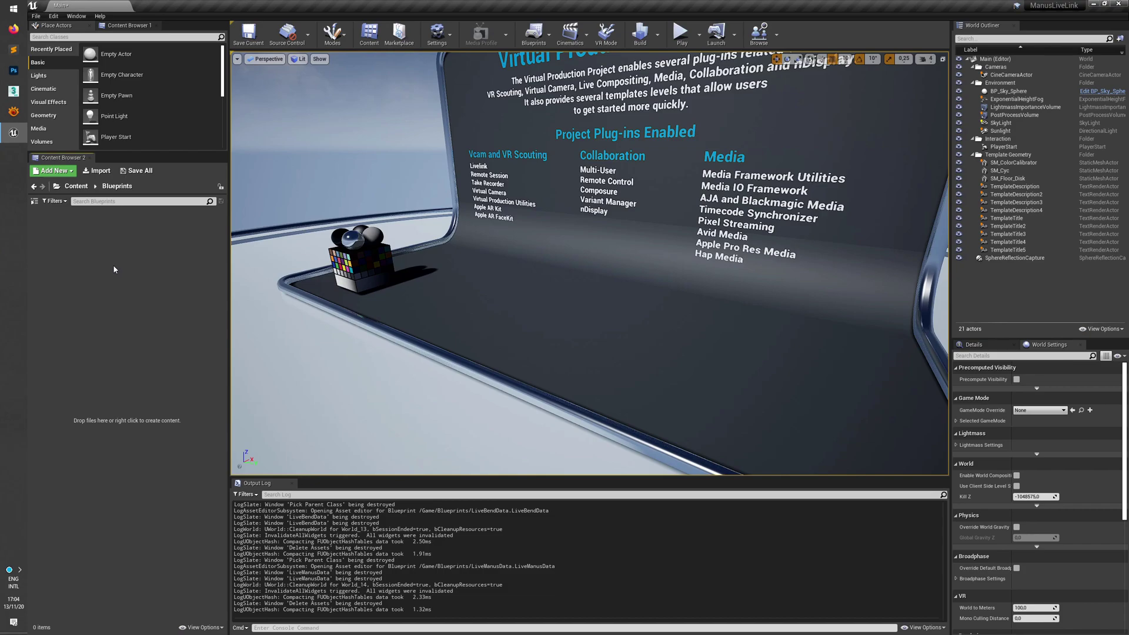
Step: Create an Actor blueprint called LiveManusData in Blueprints and switch to its Event Graph
right_click(87, 259)
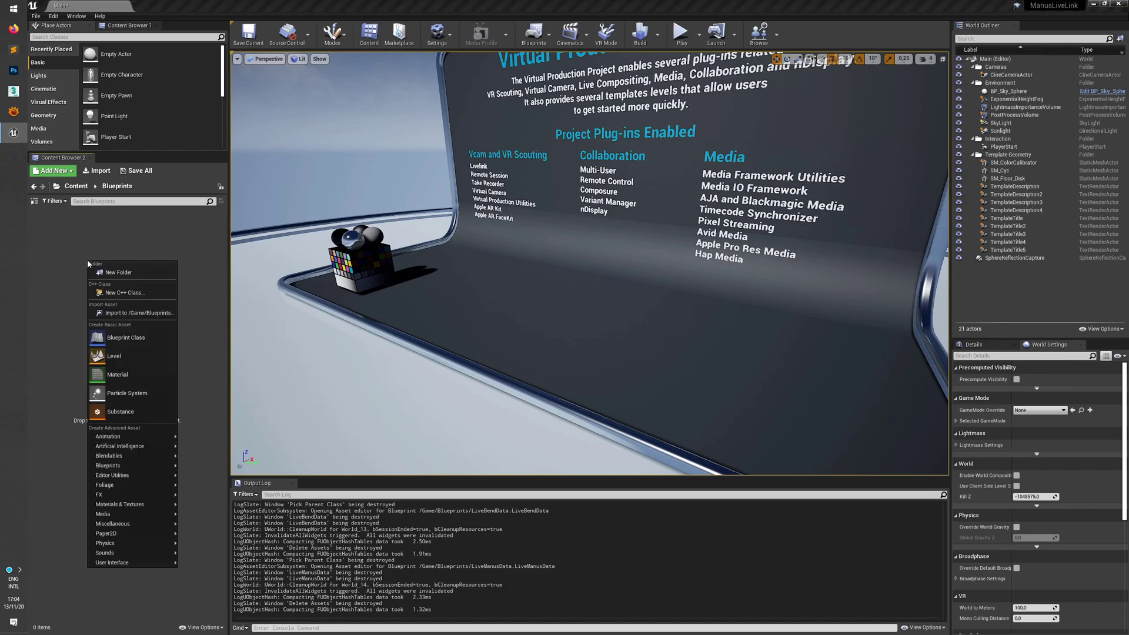
left_click(147, 341)
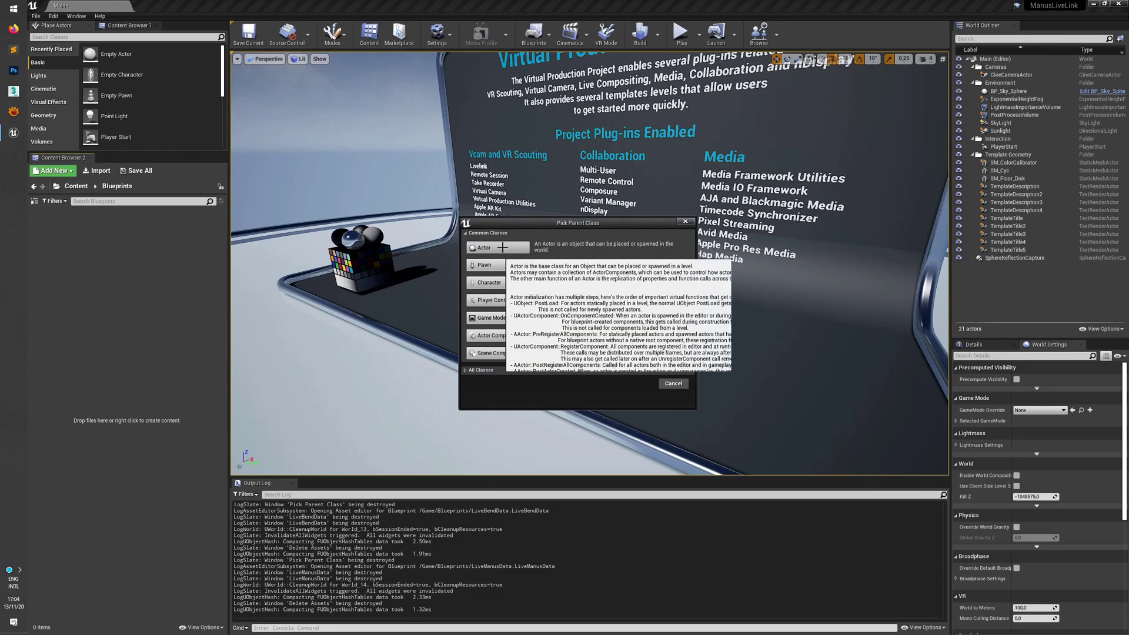
left_click(503, 251)
type("LiveManusD")
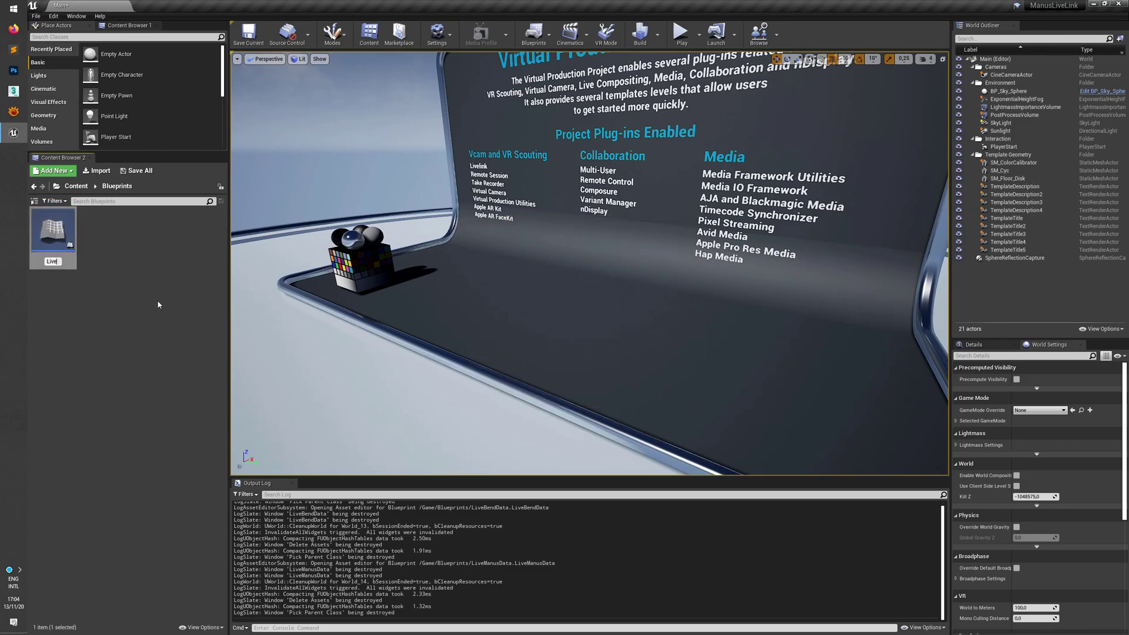
type("ata")
key("Return")
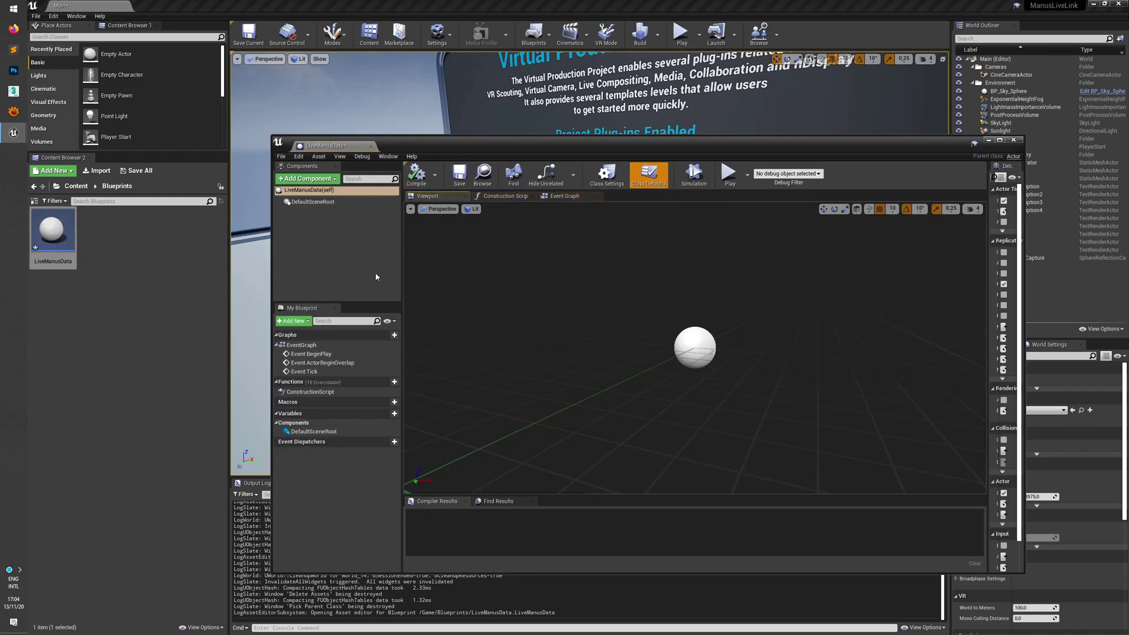
left_click(573, 197)
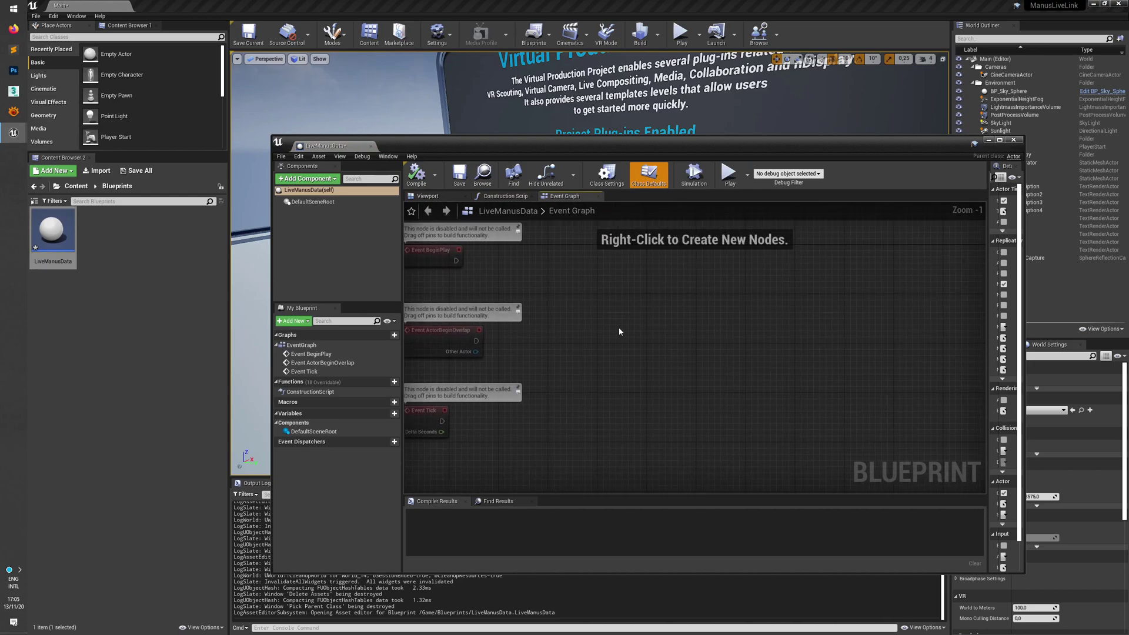
Step: List the Event Graph's actions and expand Manus to show Get Glove Data and Get Finger Data
right_click(632, 315)
scroll(676, 418, "down", 3)
scroll(678, 414, "down", 10)
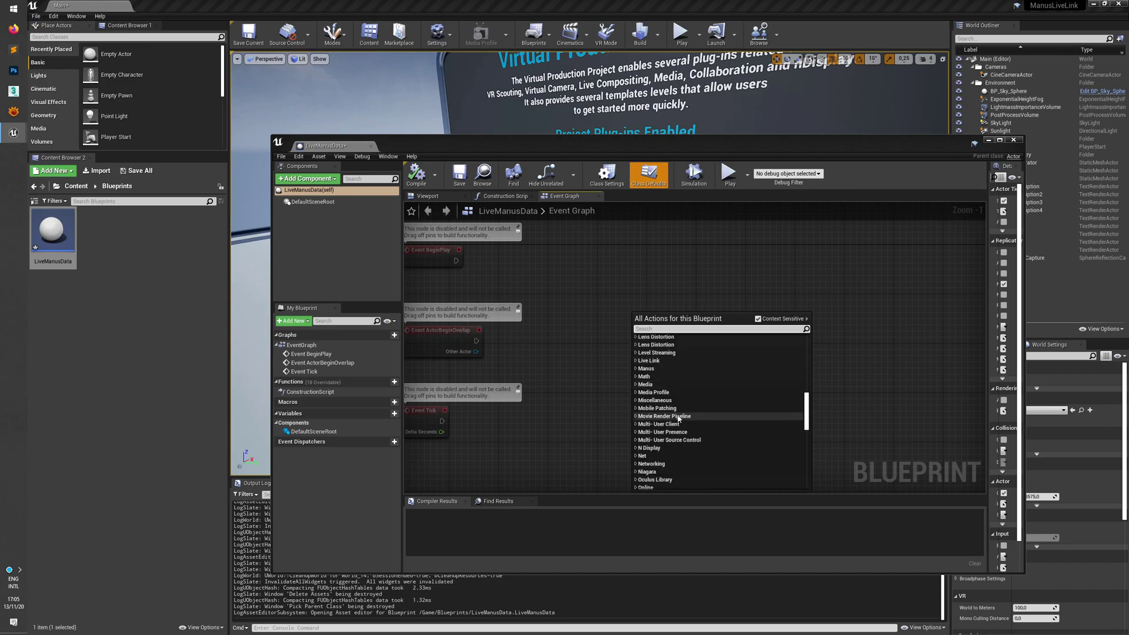
left_click(646, 369)
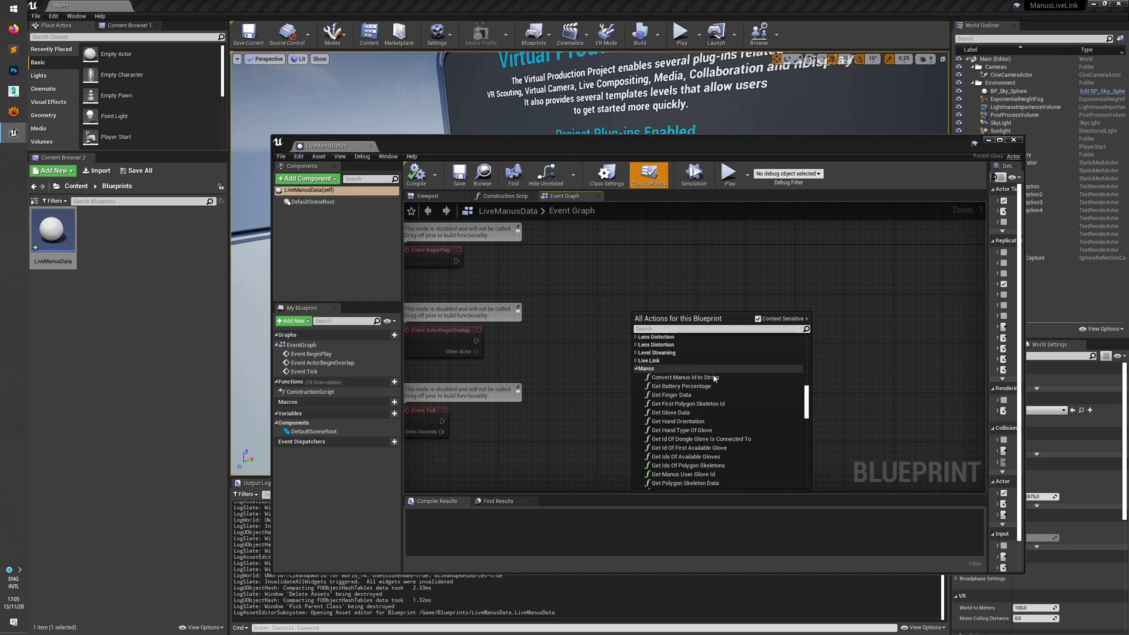
scroll(717, 381, "down", 3)
scroll(732, 384, "up", 1)
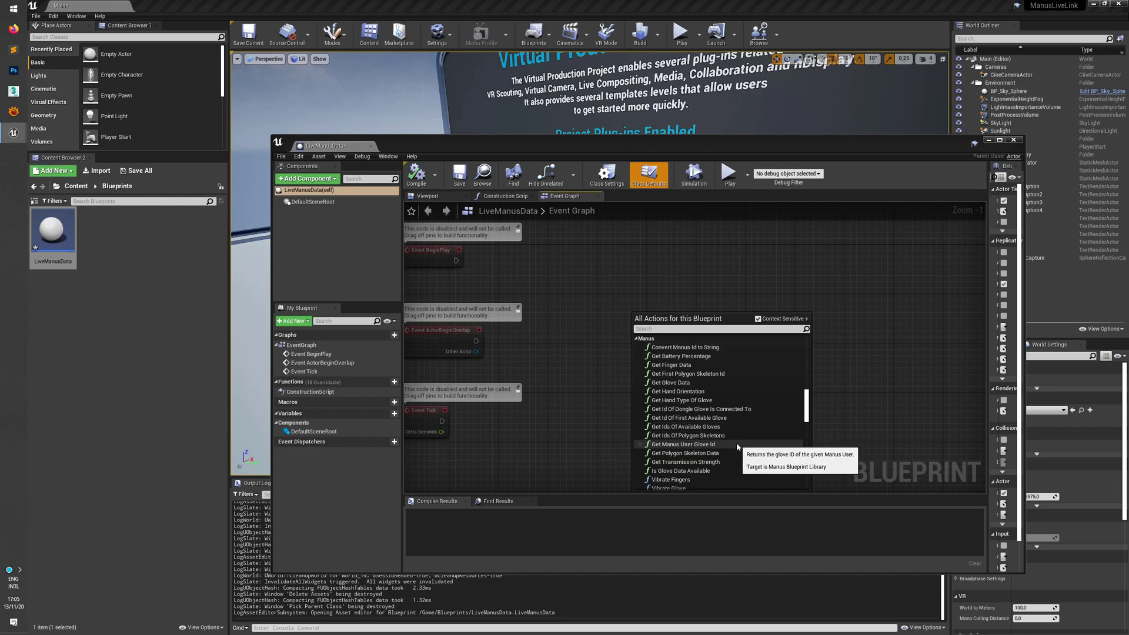
scroll(807, 408, "down", 1)
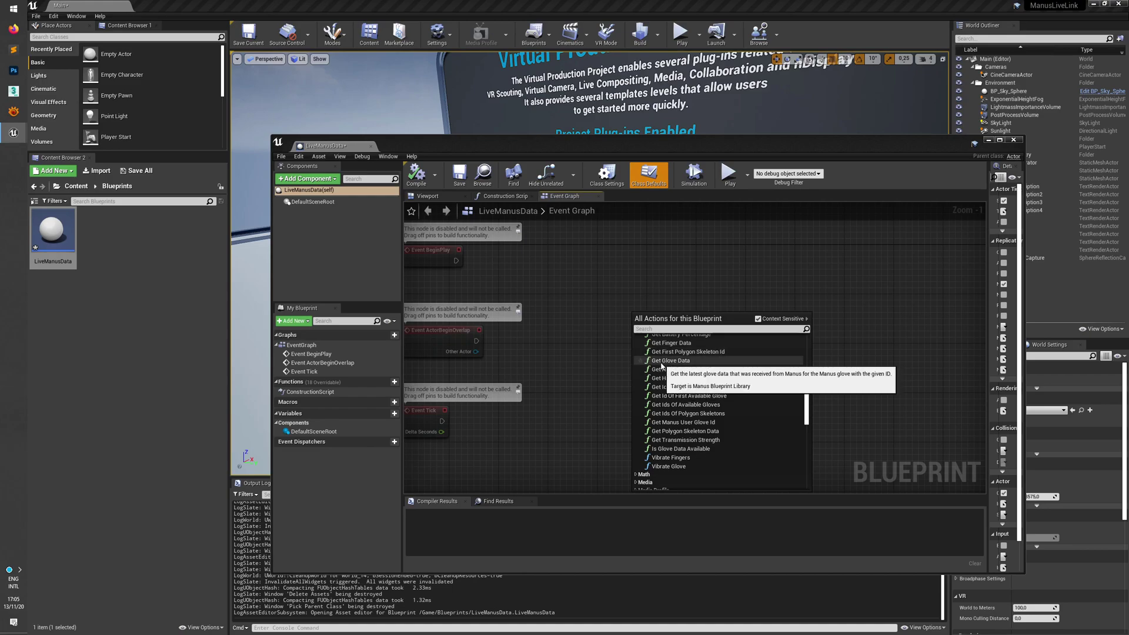
Step: Add Get Finger Data and Get Manus User Glove Id, wiring the glove id into Glove Id
left_click(669, 343)
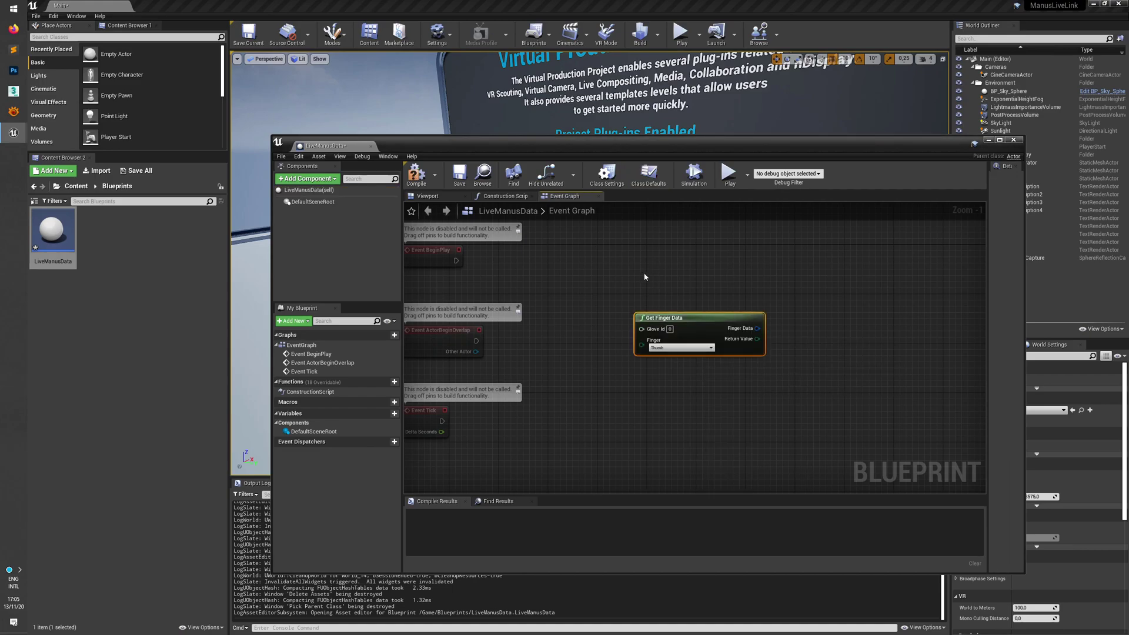
scroll(771, 379, "up", 1)
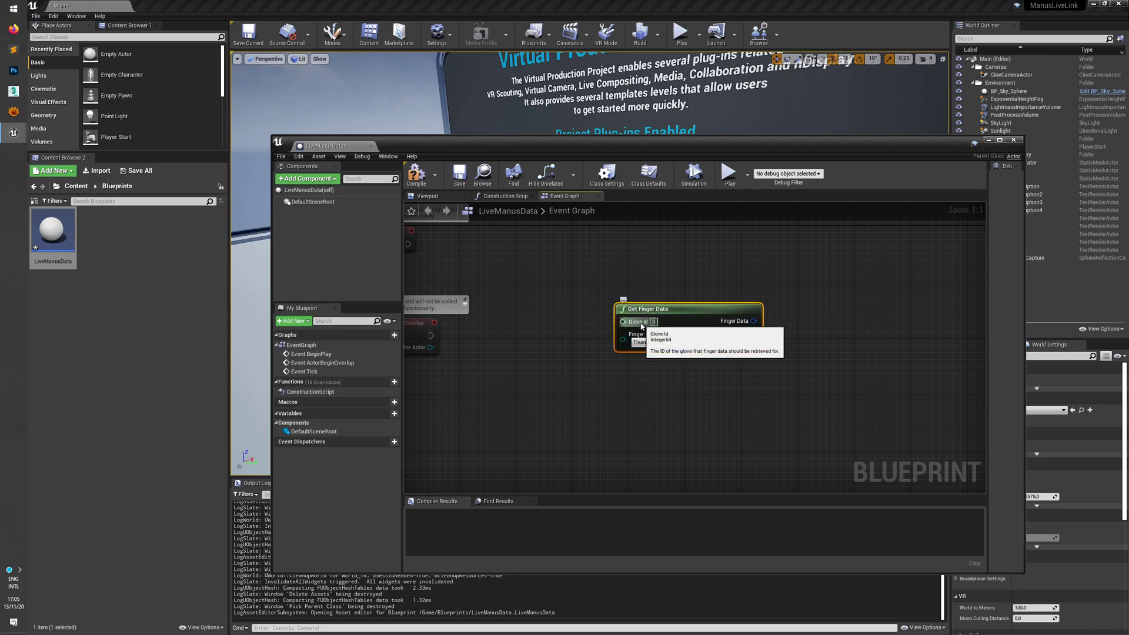
right_click(623, 256)
type("get manus i")
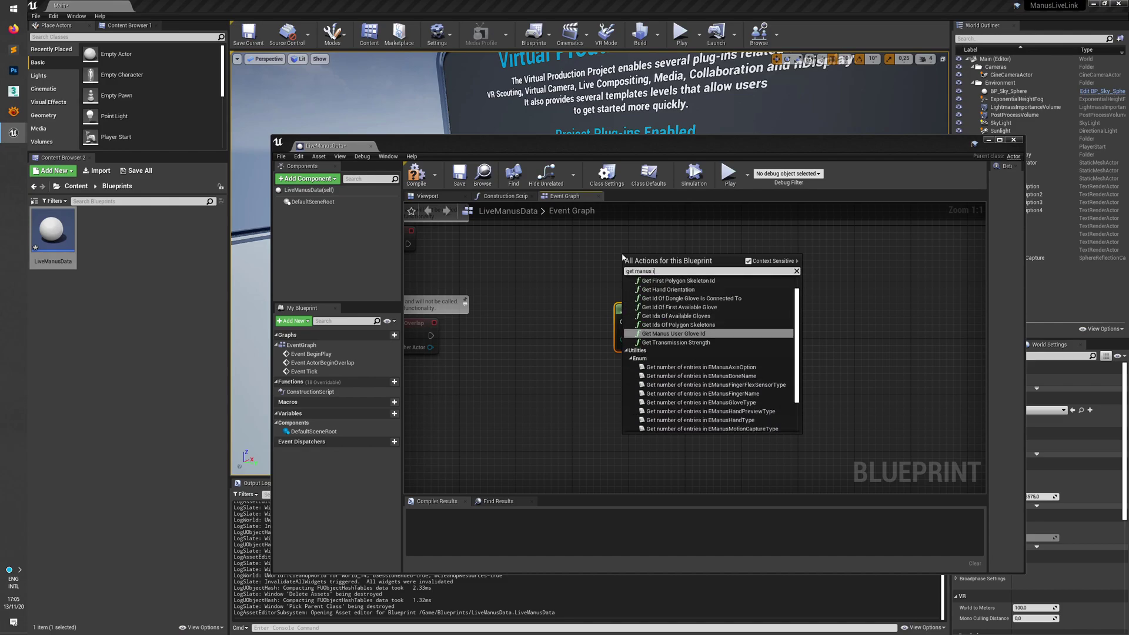
type("d")
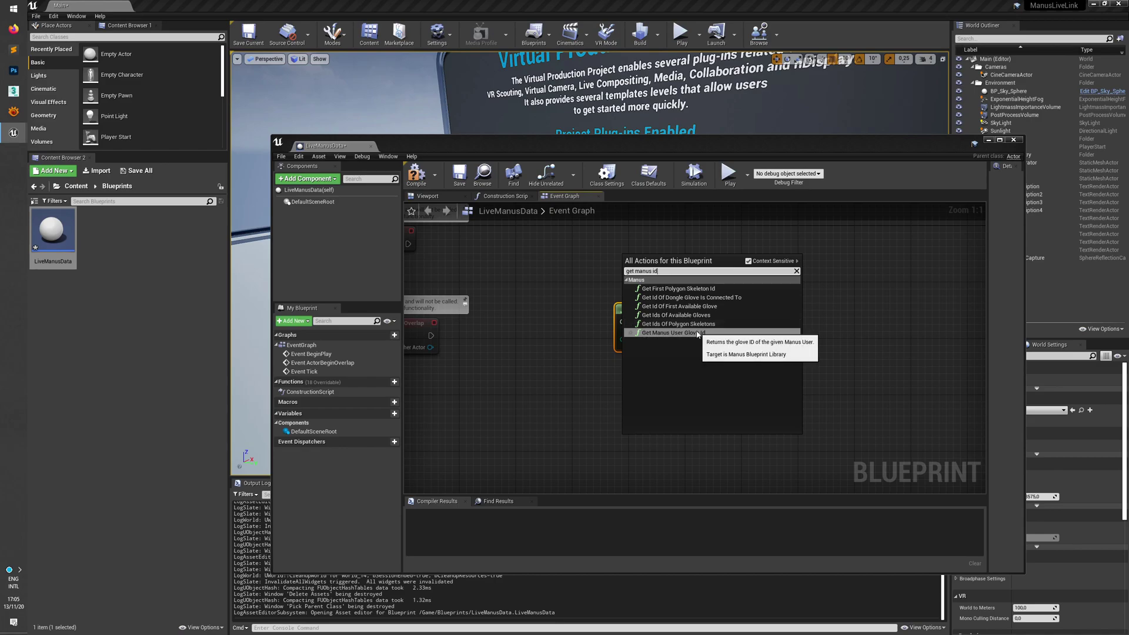
left_click(646, 332)
left_click_drag(722, 268, 610, 297)
left_click_drag(704, 308, 775, 287)
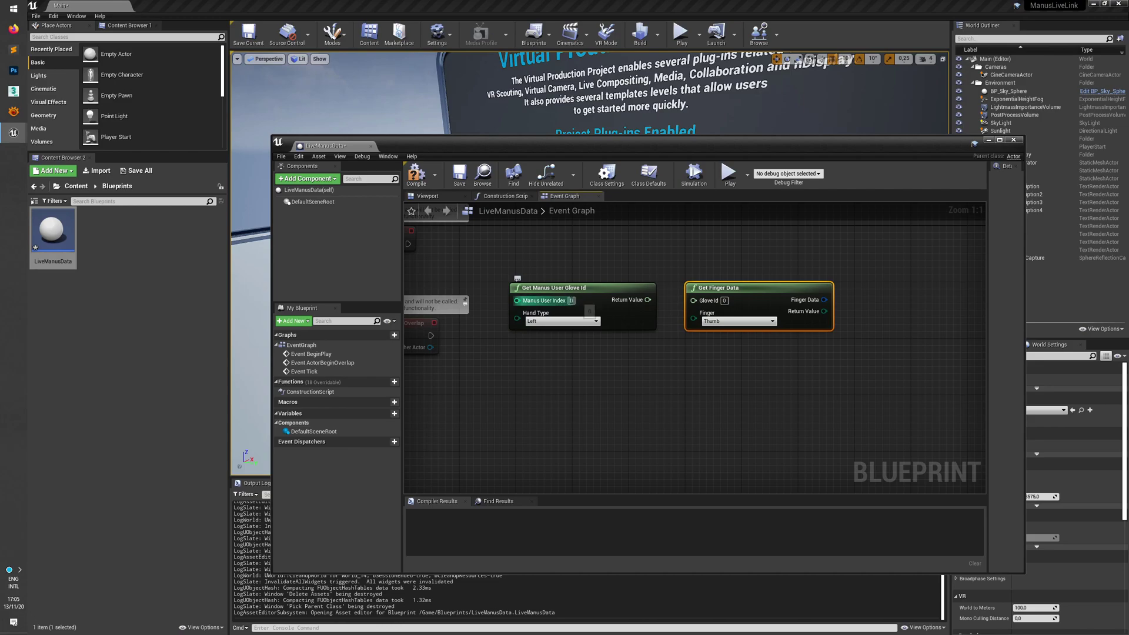
left_click_drag(647, 300, 735, 292)
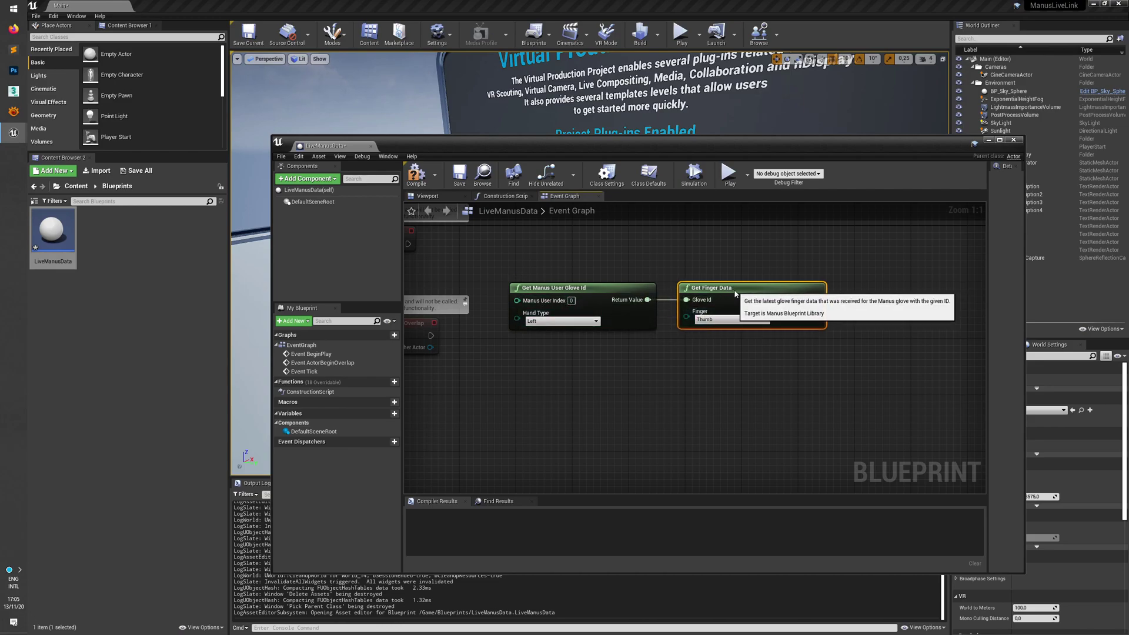
Step: Split the Finger Data output into joint stretches and spread, and set the finger to Index
right_click_drag(849, 347, 808, 347)
right_click(761, 301)
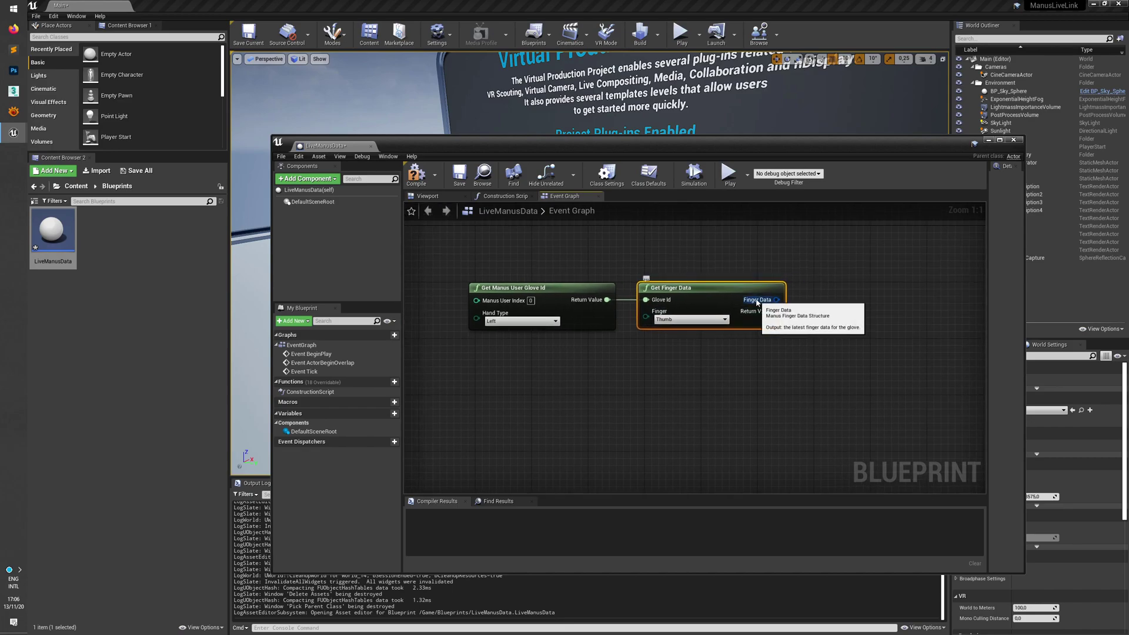
left_click(786, 320)
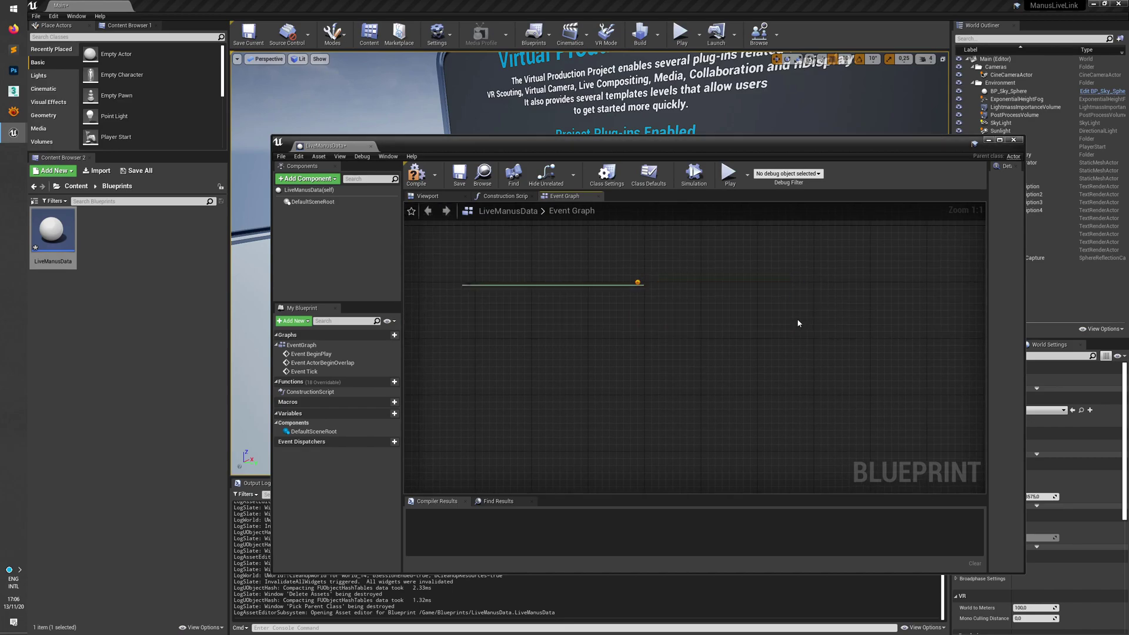
right_click_drag(820, 306, 767, 298)
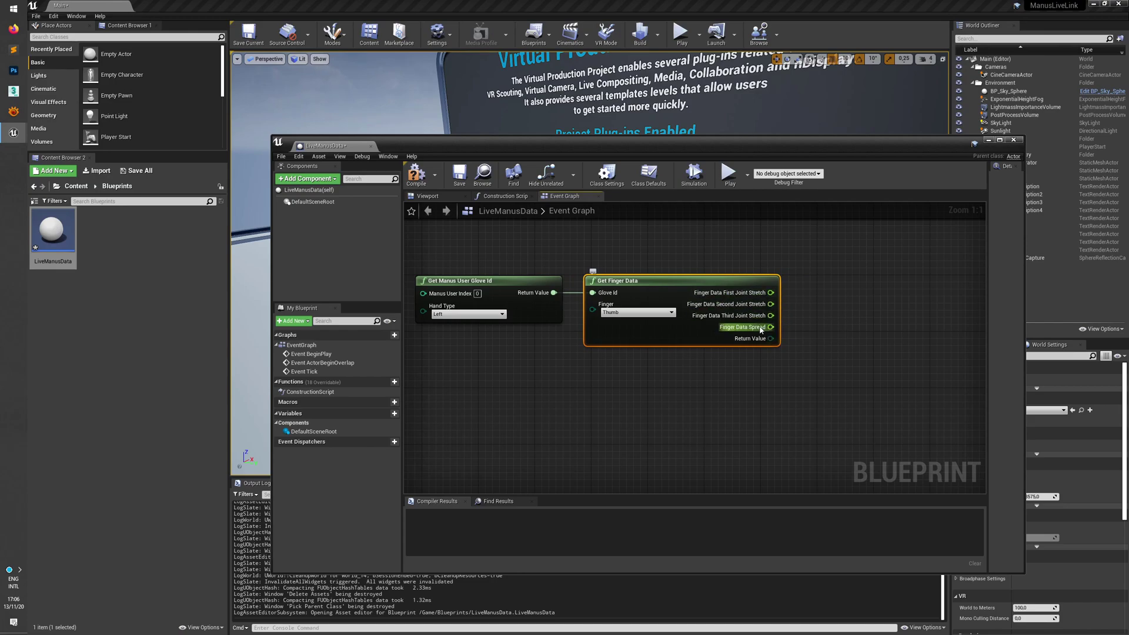
left_click(620, 312)
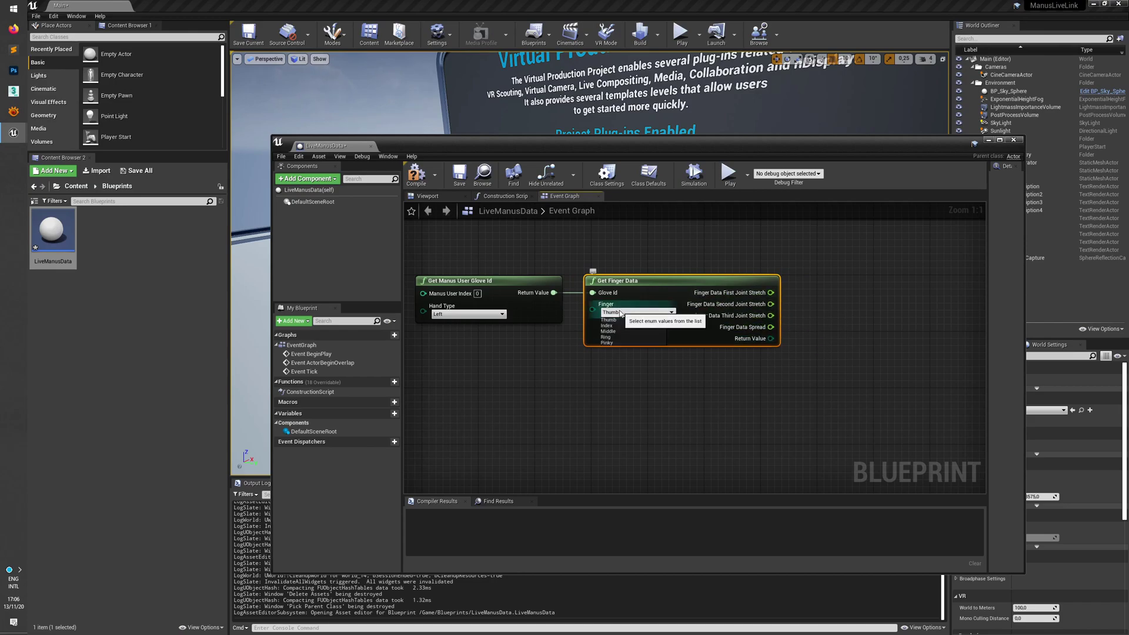
left_click(620, 328)
scroll(592, 382, "down", 1)
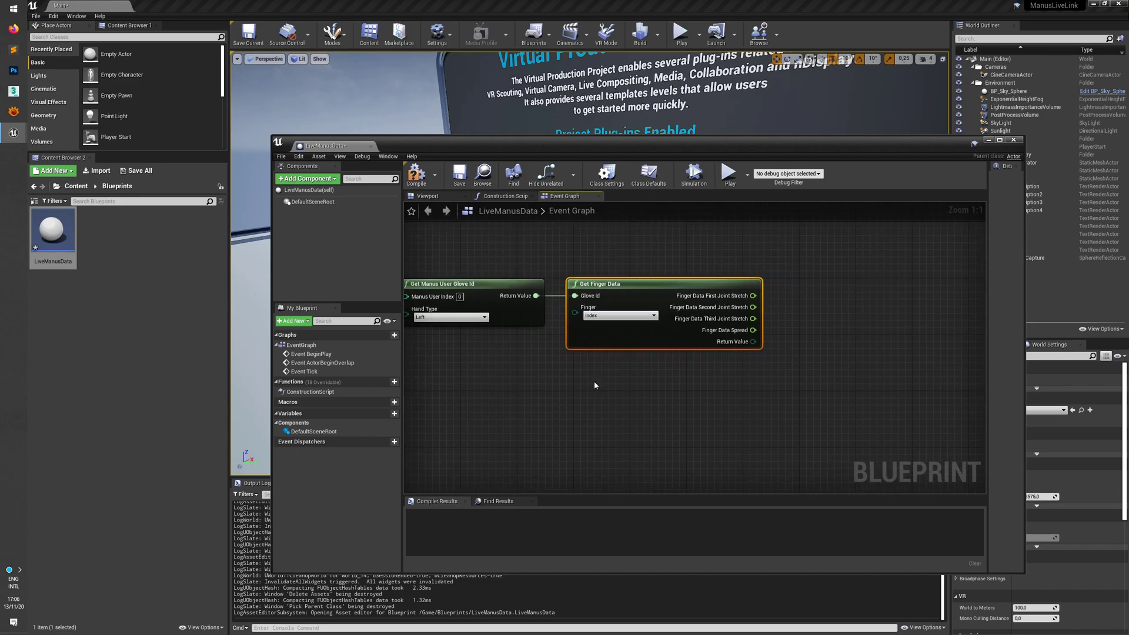
right_click_drag(579, 379, 725, 380)
scroll(725, 381, "down", 2)
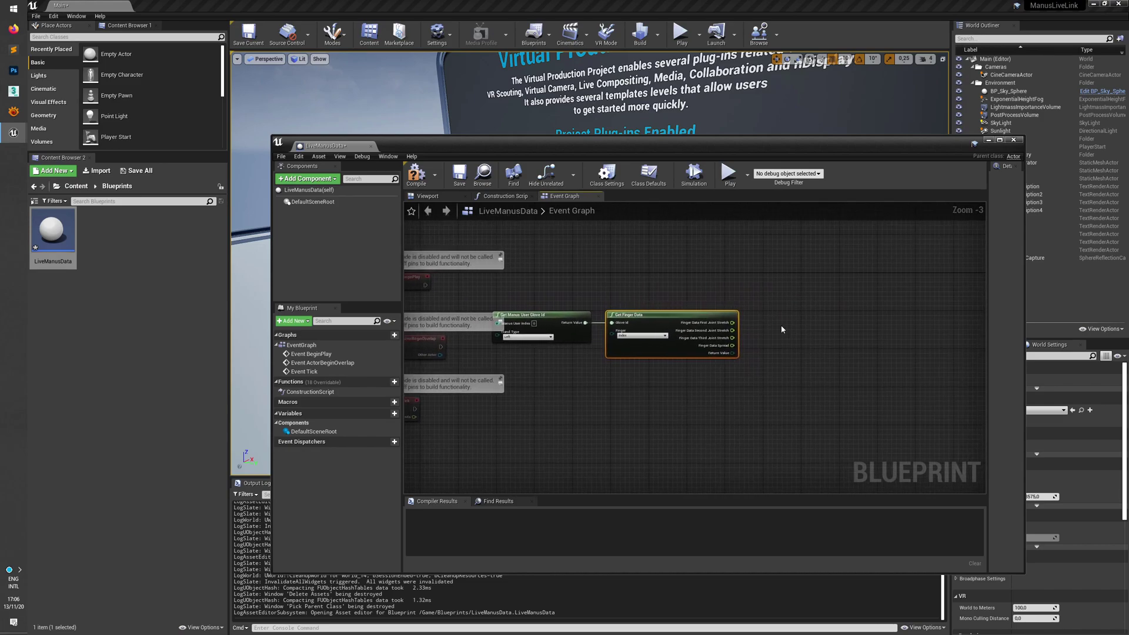
Step: Add a Print String node fed by Event Tick, printing the Index first joint stretch
right_click(782, 328)
type("print")
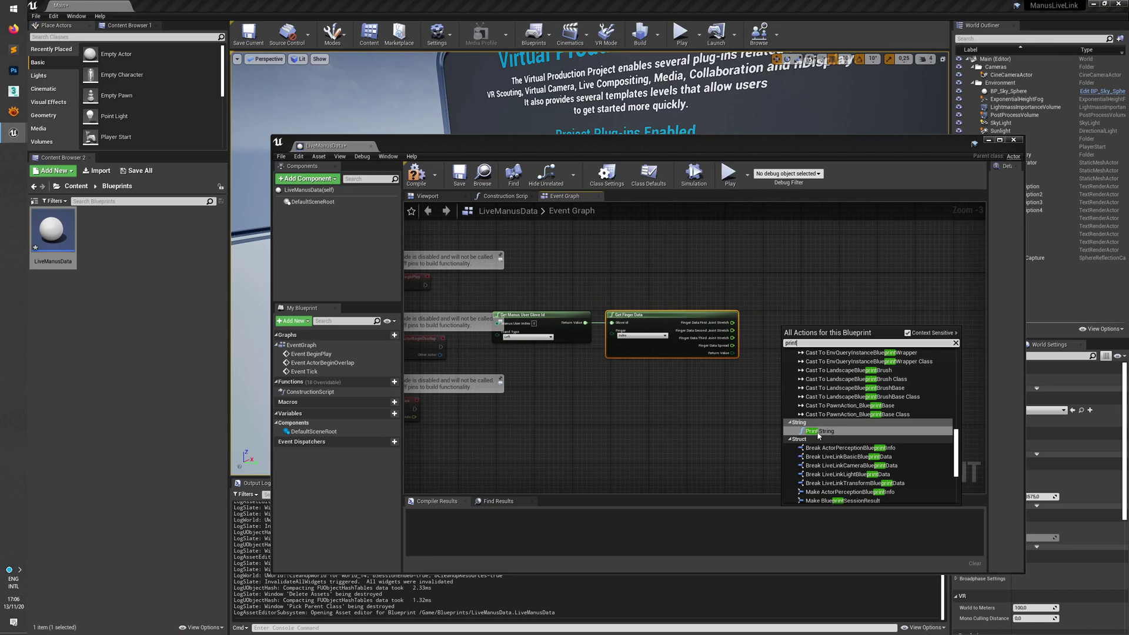
left_click(818, 435)
right_click_drag(531, 406, 567, 407)
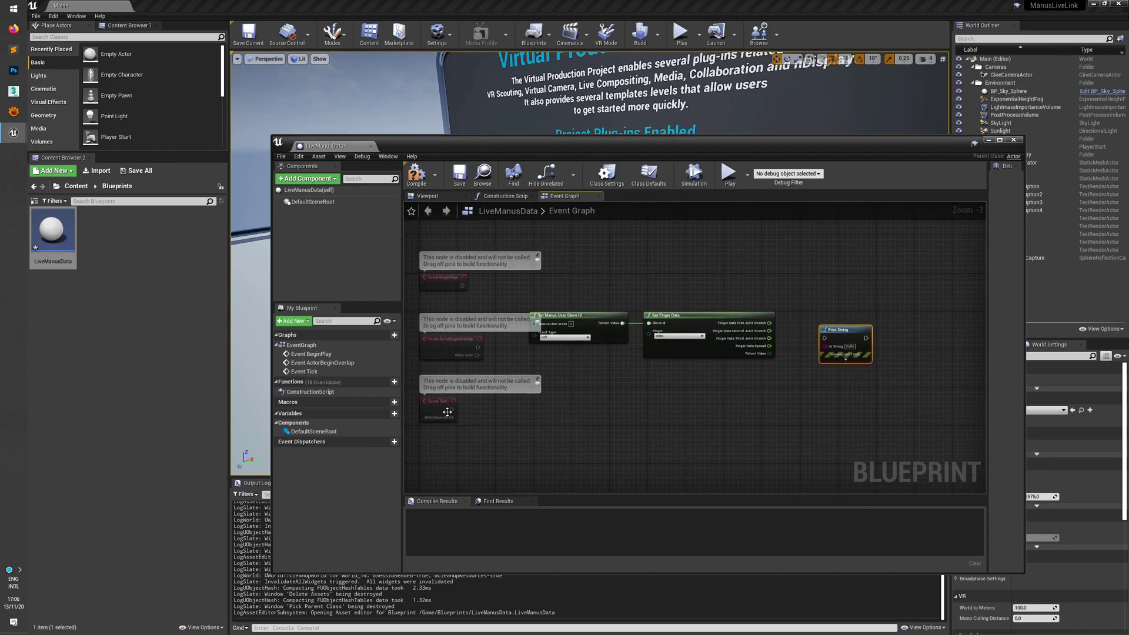
left_click_drag(452, 416, 879, 294)
scroll(803, 347, "up", 3)
left_click_drag(752, 313, 870, 317)
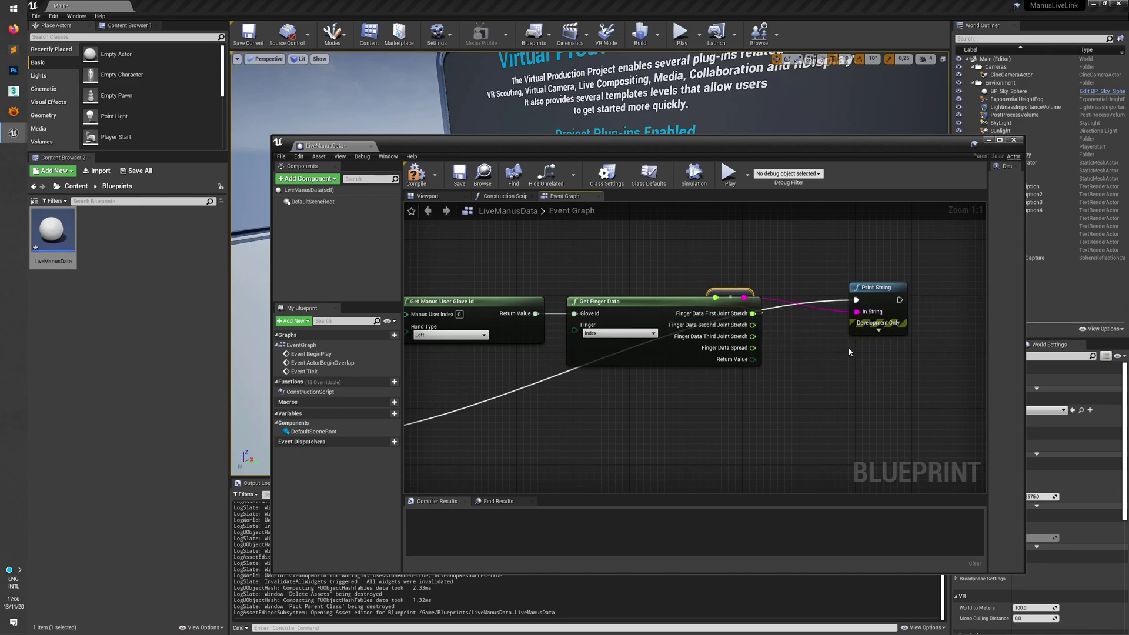
Step: Tidy the conversion and Print String nodes under the finger nodes, then compile and save LiveManusData
left_click_drag(724, 294, 809, 322)
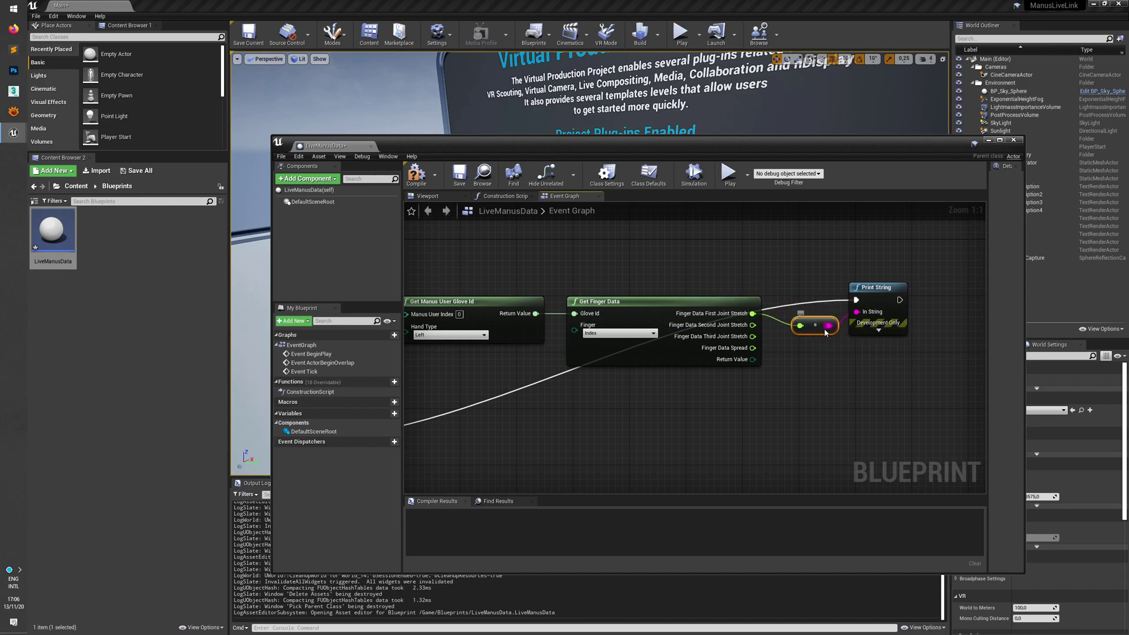
right_click_drag(806, 400, 831, 379)
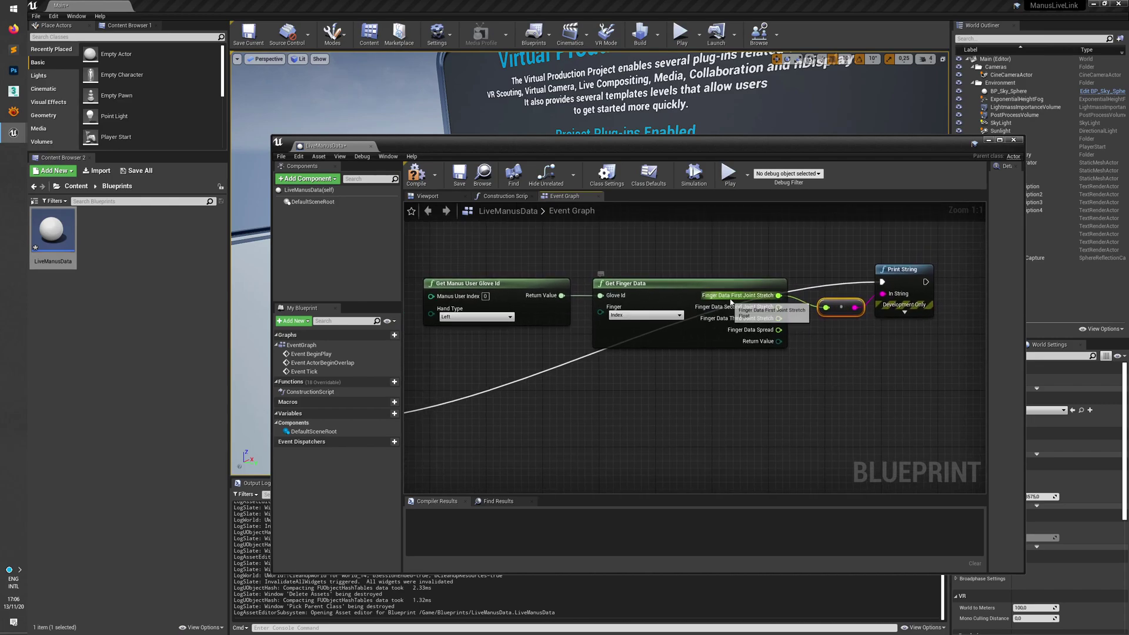
left_click_drag(907, 273, 887, 358)
scroll(764, 365, "down", 2)
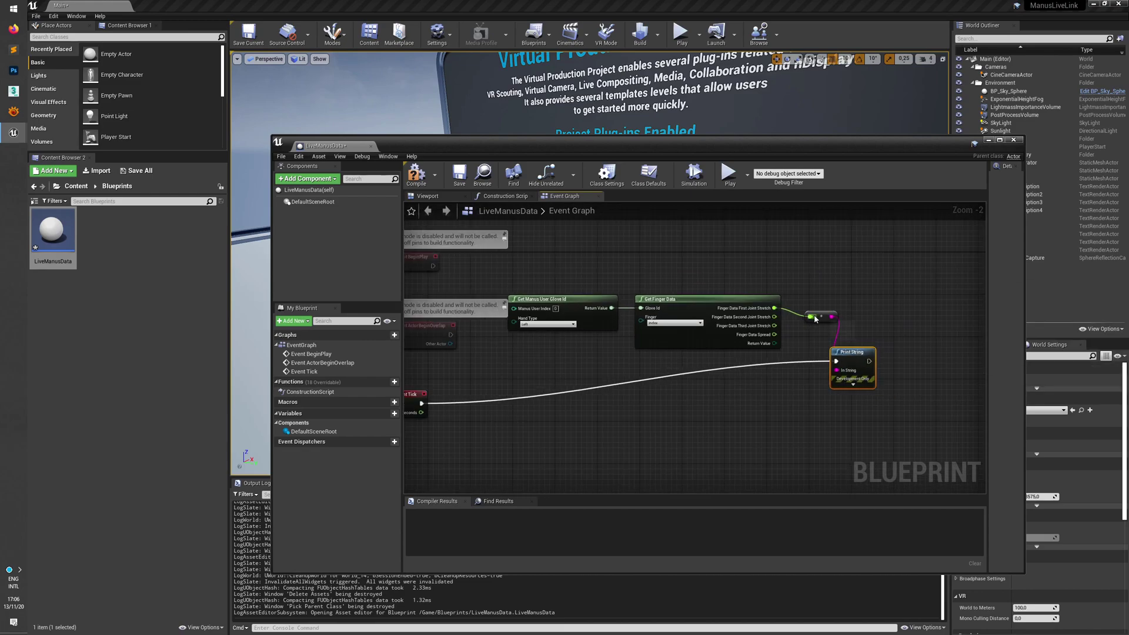
right_click_drag(665, 384, 718, 377)
left_click(420, 177)
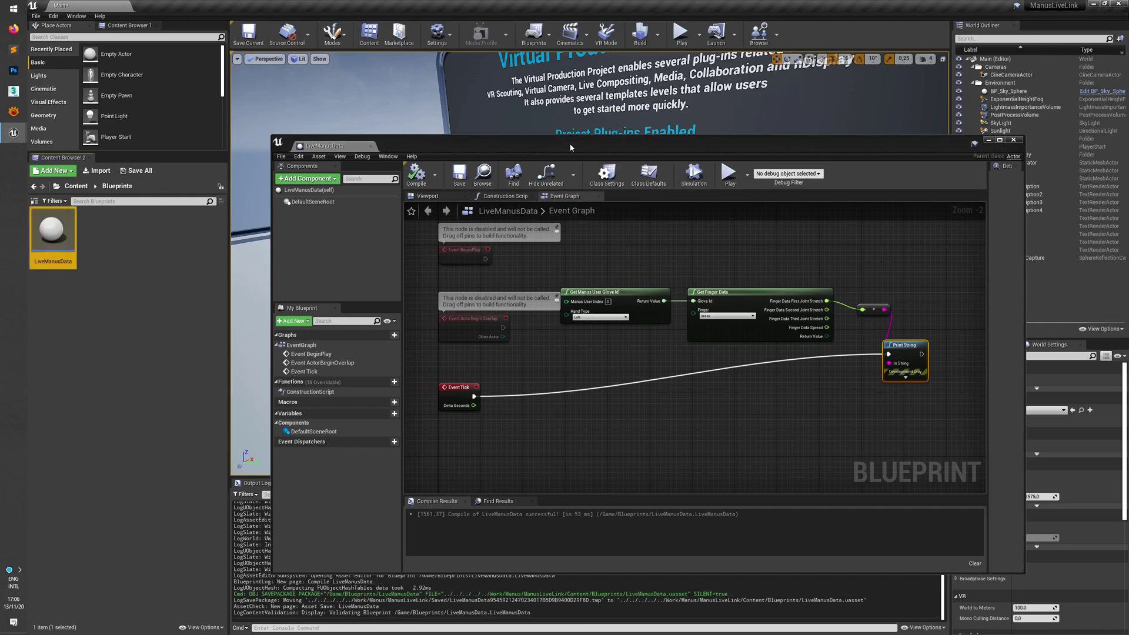
Step: Set the blueprint editor aside and place a LiveManusData actor into the Main level
left_click_drag(567, 147, 704, 166)
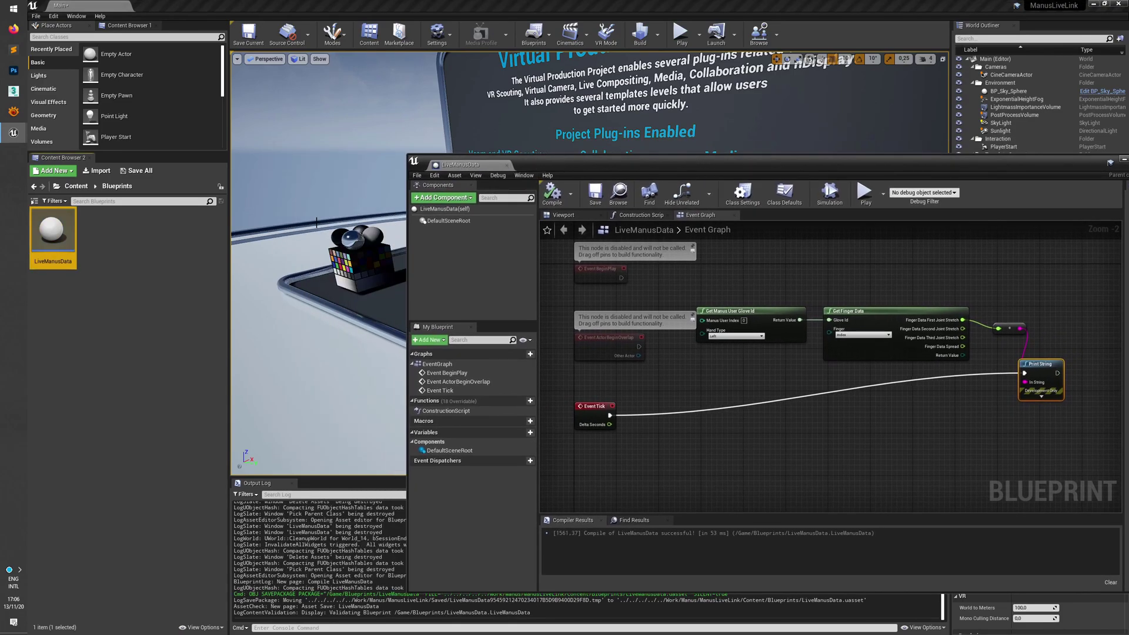
left_click_drag(1070, 171, 867, 206)
left_click(920, 194)
left_click_drag(57, 228, 480, 247)
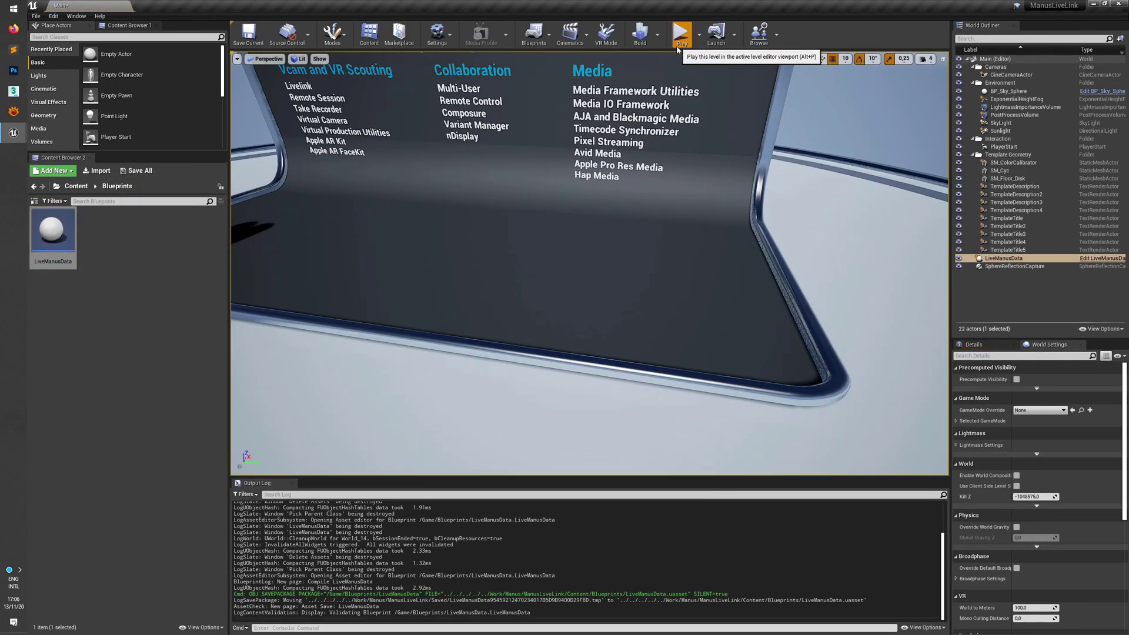
Step: Play-test the level, watching the LiveManusData graph print Index stretch values, then stop
left_click(680, 33)
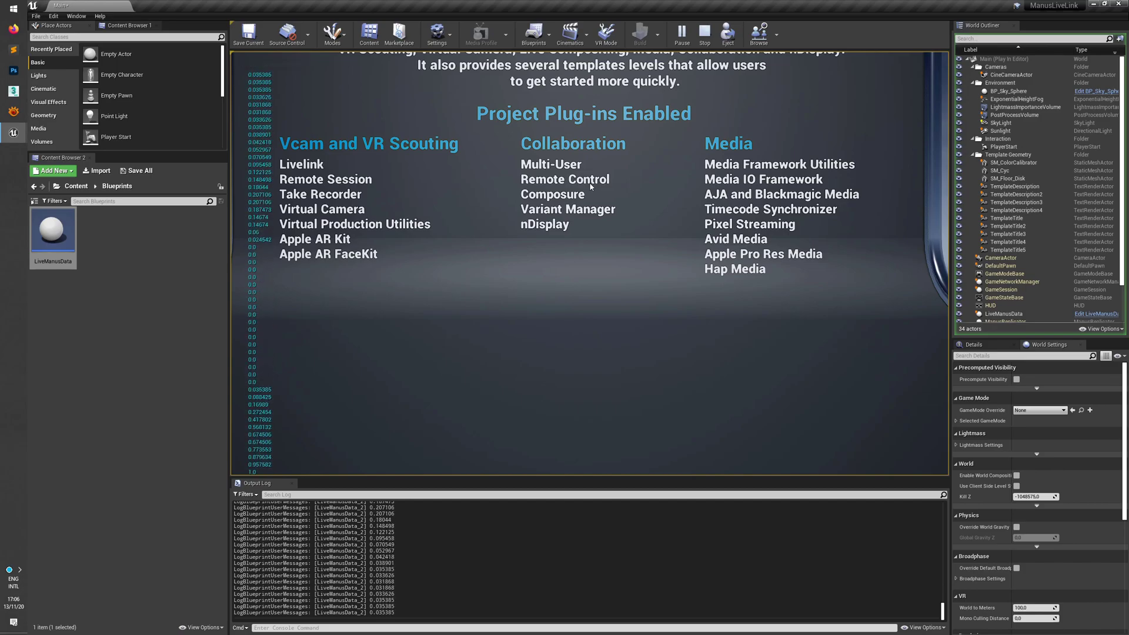
double_click(53, 245)
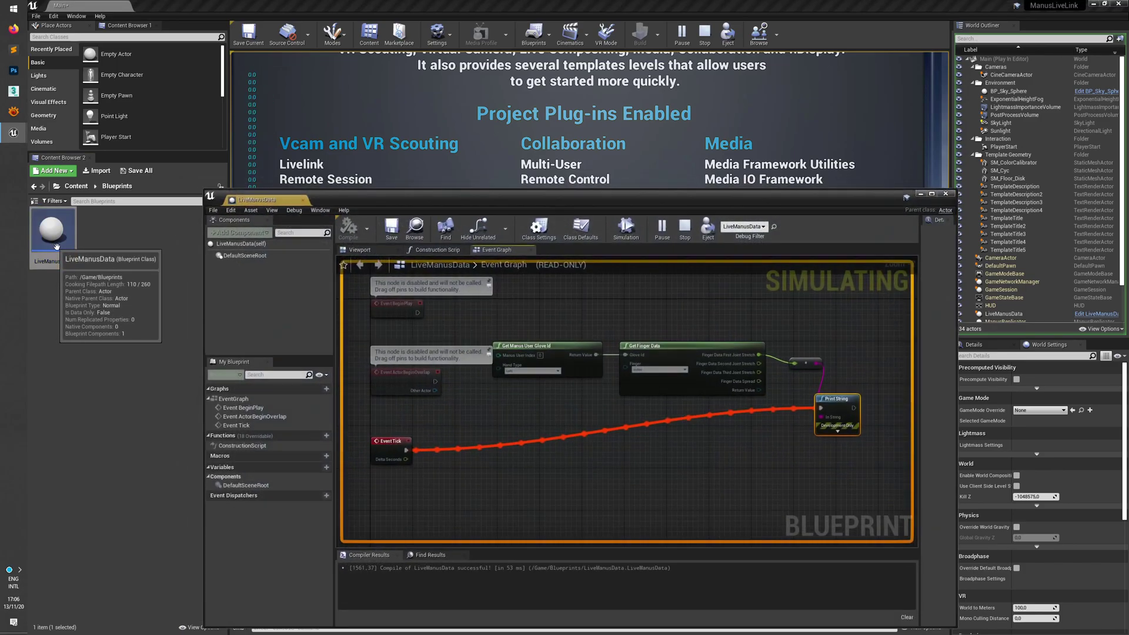
right_click_drag(565, 407, 552, 418)
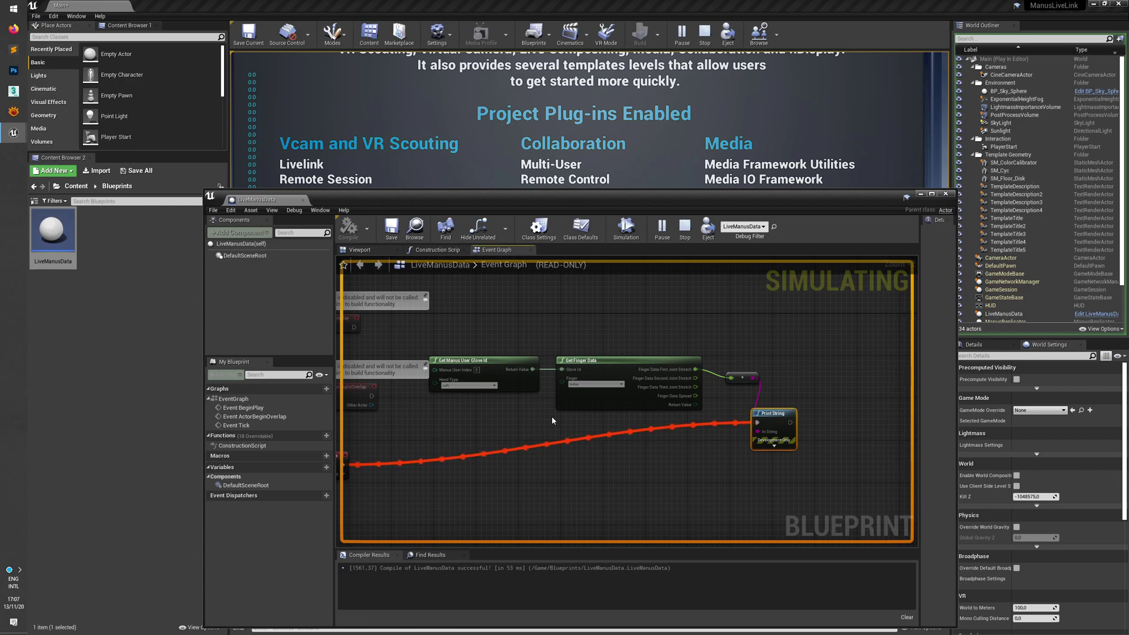
left_click(685, 231)
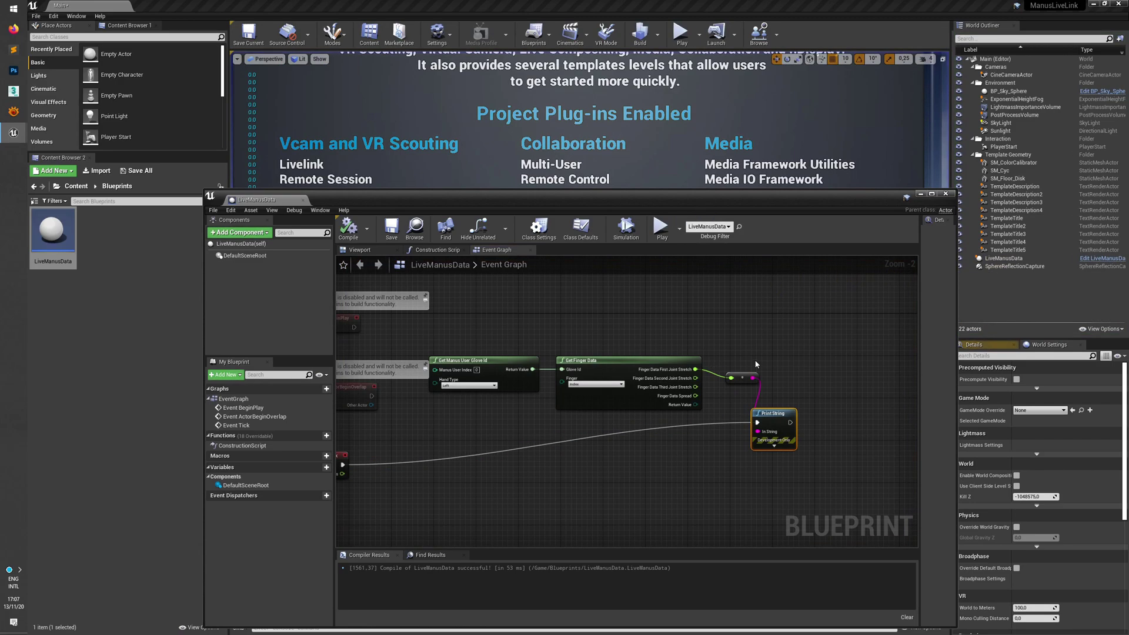
Step: Add a Get Battery Percentage node above the finger nodes
right_click(737, 318)
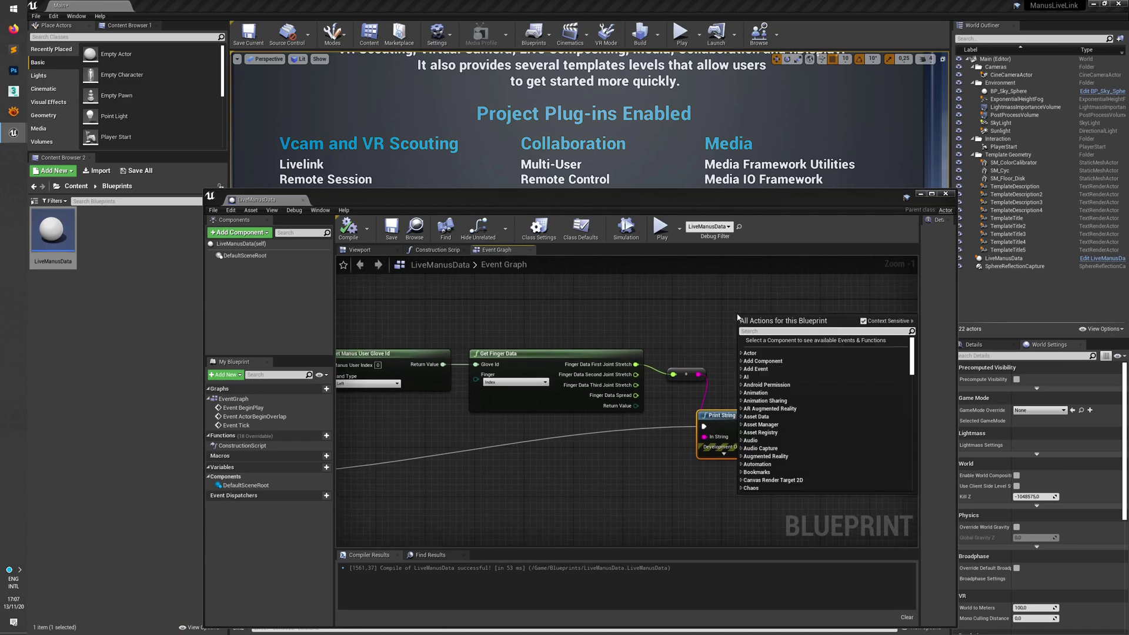
type("battery")
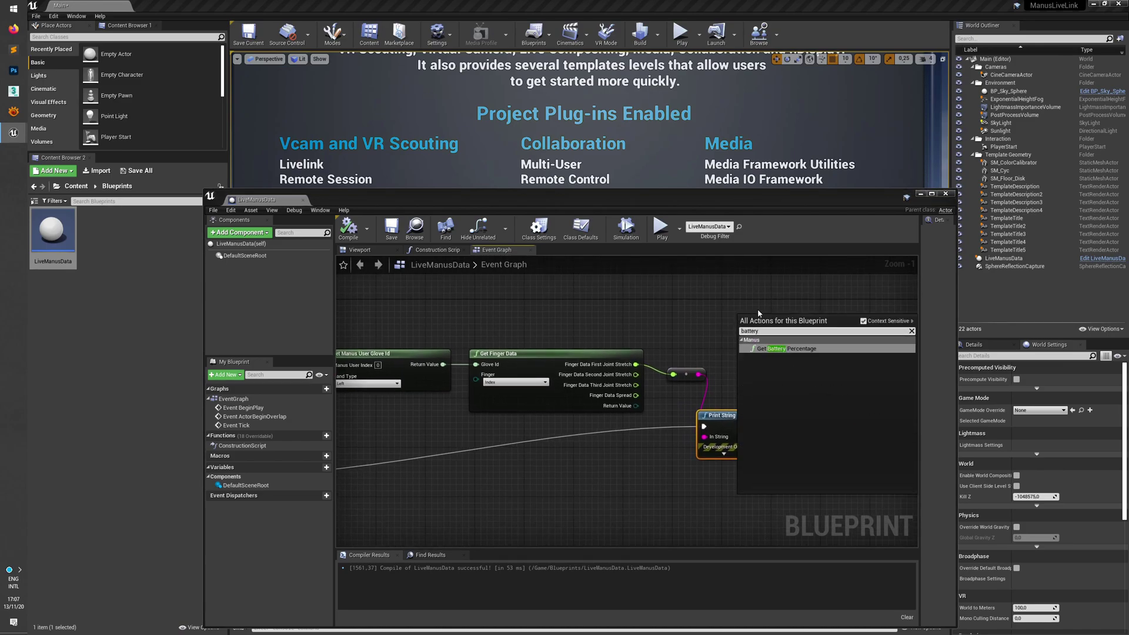
left_click(786, 349)
left_click_drag(812, 335, 710, 312)
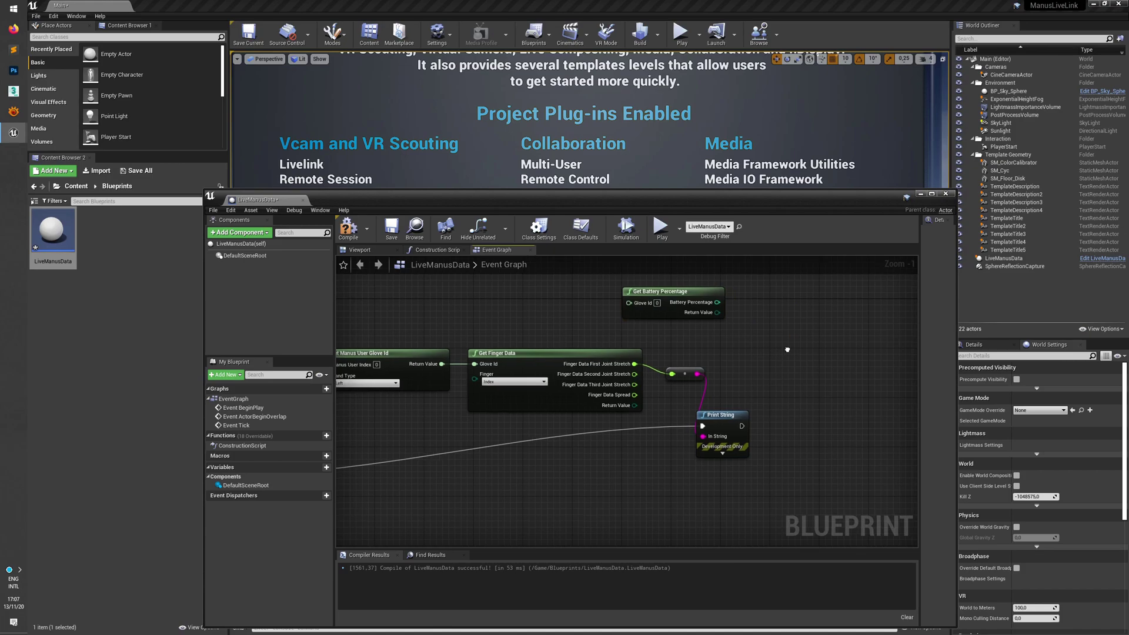
right_click_drag(785, 334, 749, 328)
Step: Add a Get Transmission Strength node from the Manus category beside it
right_click(749, 328)
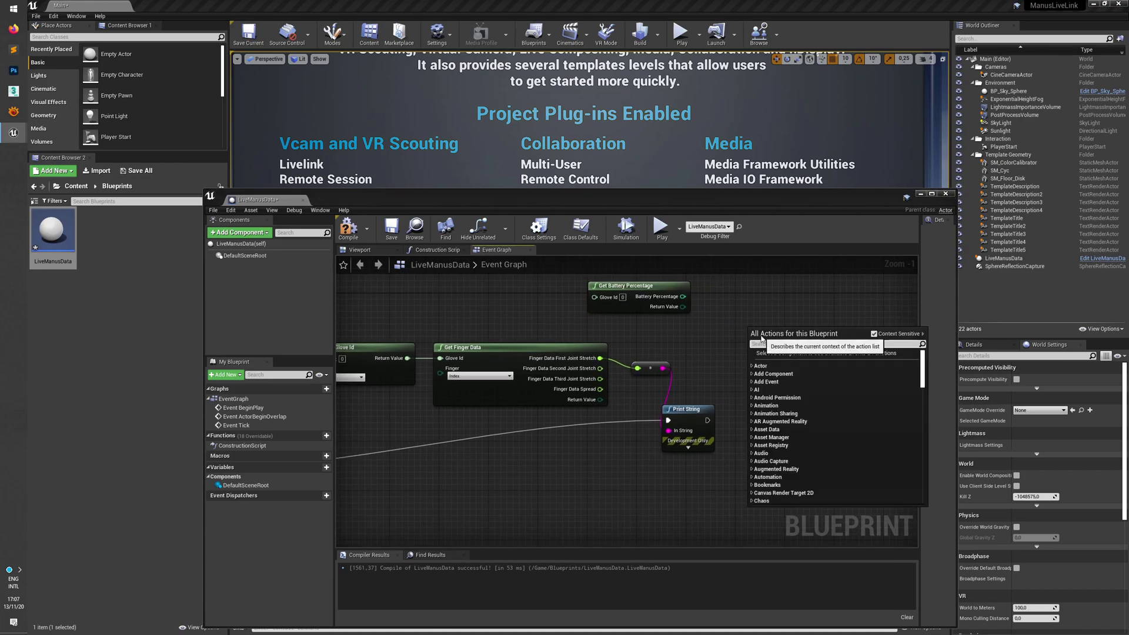
type("manus")
left_click(828, 423)
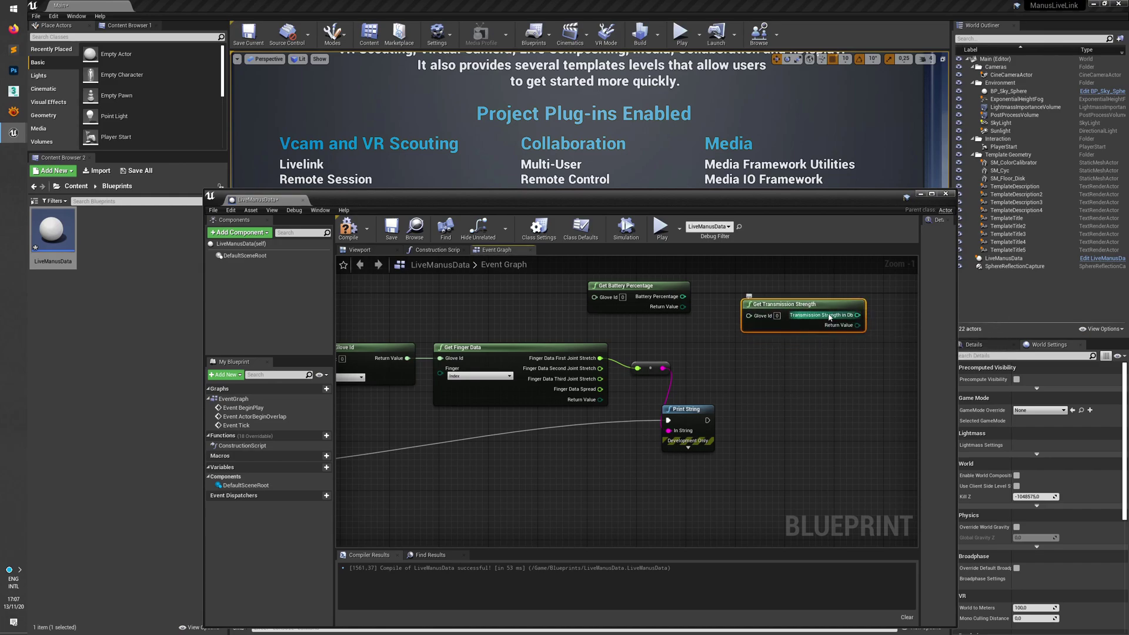
left_click(799, 368)
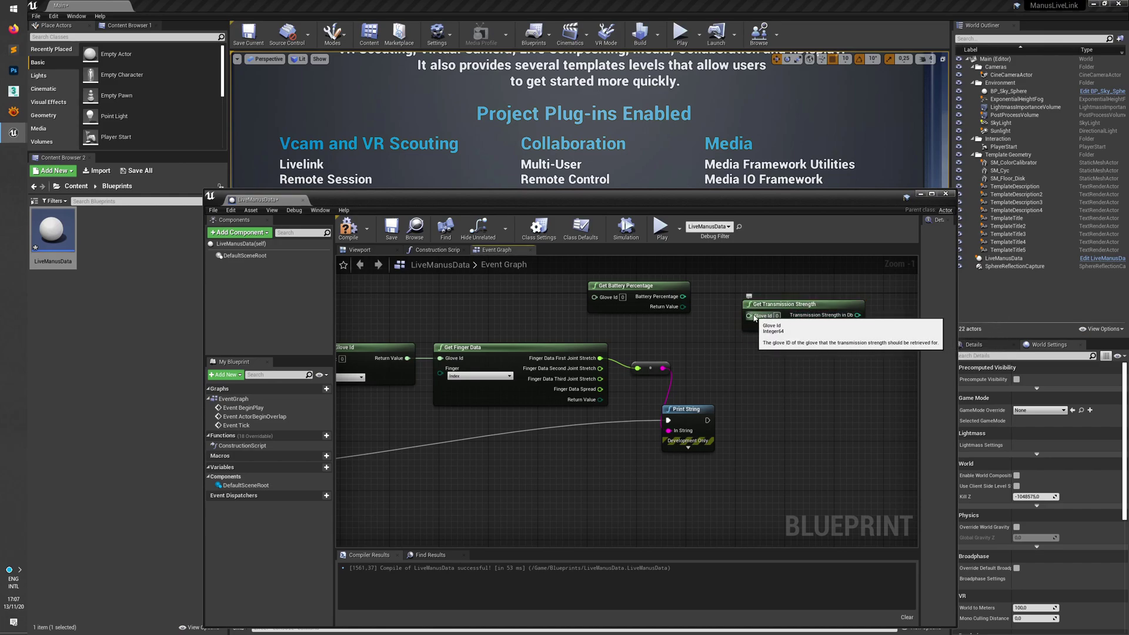
right_click_drag(664, 353, 739, 334)
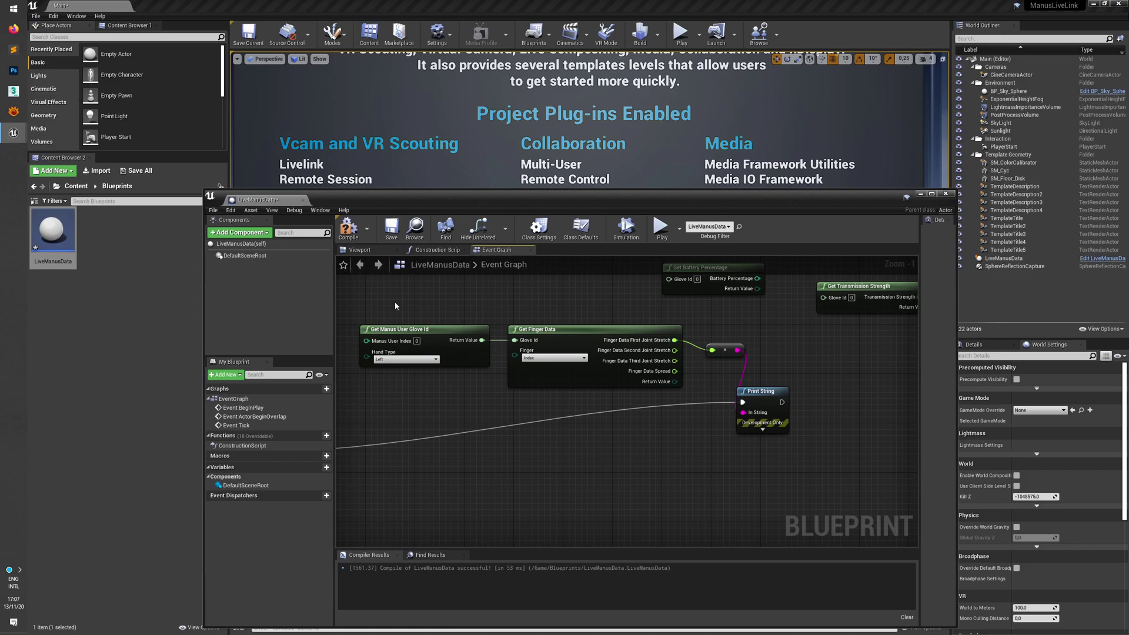